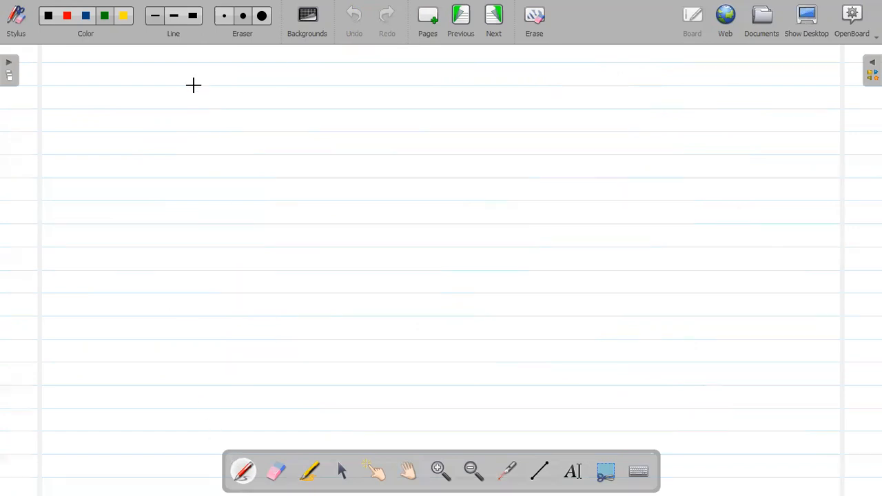
Handwrite the green title "Design & Simulation Rectangular Microstrip Antenna" with "(Patch Antenna)" beneath it at the head of the page.
mouse_move(182, 73)
mouse_down()
mouse_move(220, 79)
mouse_move(222, 87)
mouse_up()
drag(233, 79, 238, 97)
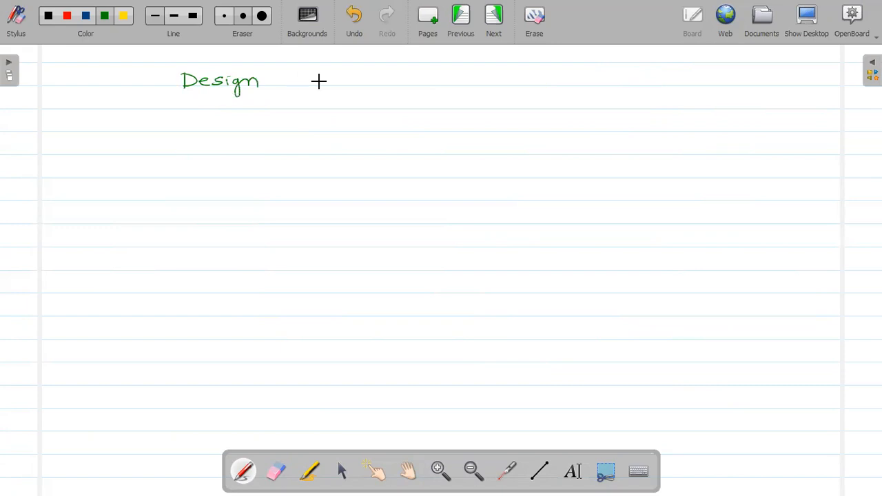
mouse_move(291, 72)
mouse_down()
mouse_move(295, 84)
mouse_move(310, 83)
mouse_move(367, 69)
mouse_up()
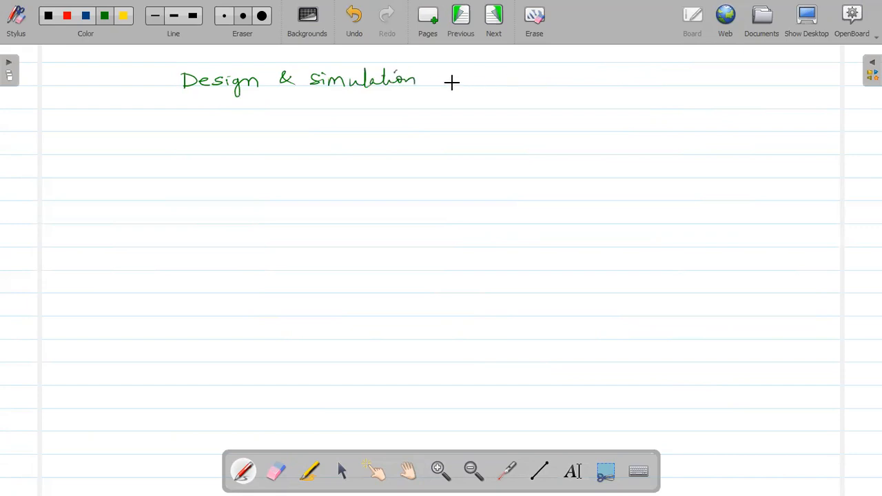
mouse_move(432, 72)
mouse_down()
mouse_move(445, 81)
mouse_move(511, 81)
mouse_up()
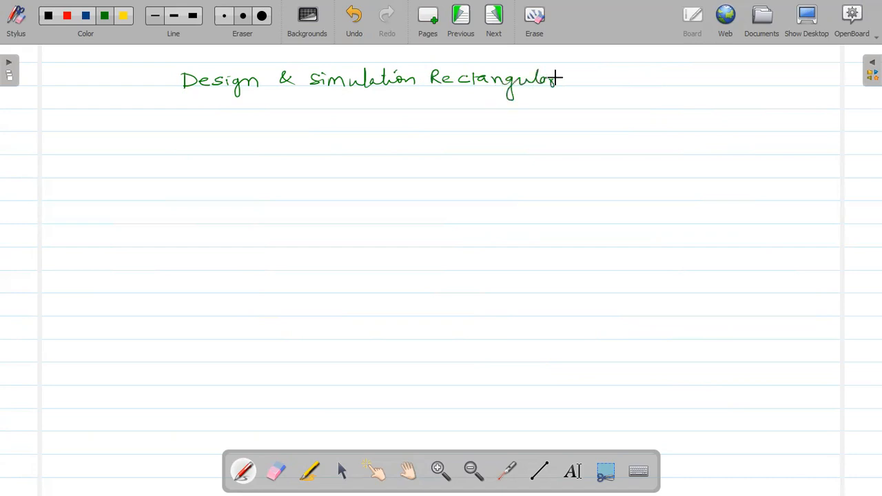
mouse_move(546, 80)
mouse_down()
mouse_move(661, 85)
mouse_move(674, 77)
mouse_up()
mouse_move(679, 76)
mouse_down()
mouse_move(679, 85)
mouse_move(720, 80)
mouse_up()
mouse_move(725, 84)
mouse_down()
mouse_move(735, 72)
mouse_move(776, 81)
mouse_move(740, 74)
mouse_up()
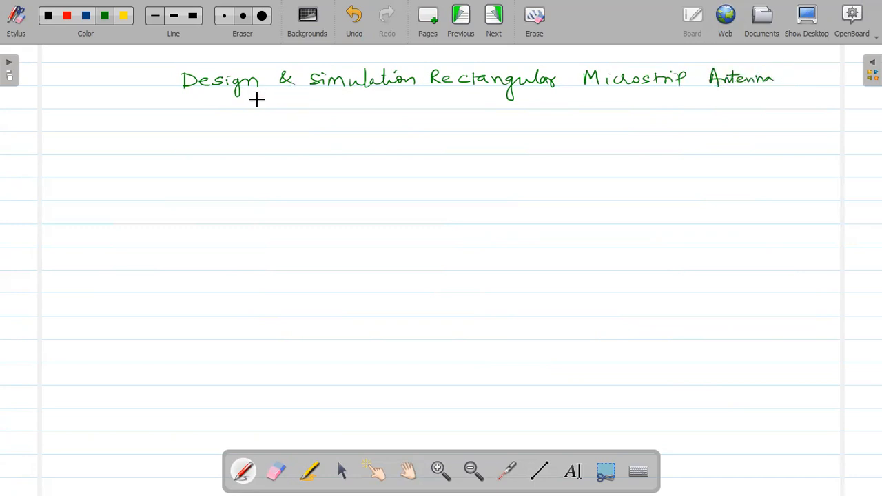
mouse_move(257, 95)
mouse_down()
mouse_move(255, 109)
mouse_move(282, 98)
mouse_move(352, 96)
mouse_move(427, 107)
mouse_up()
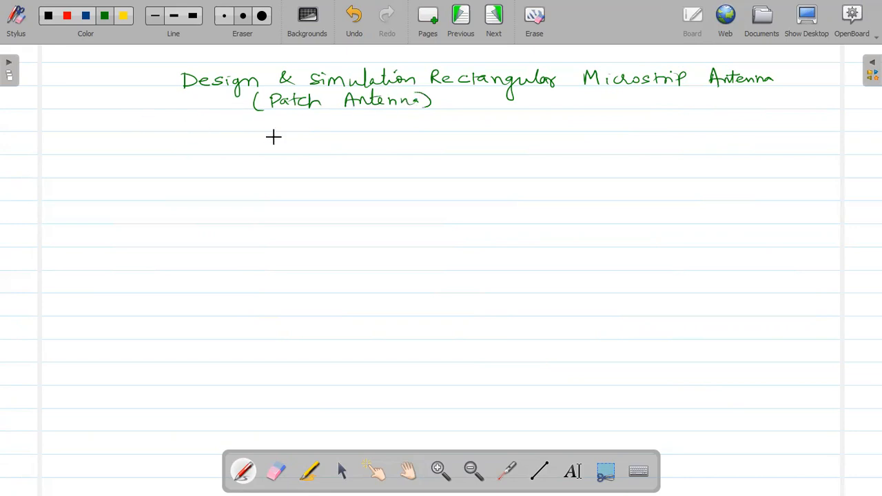
Draw the substrate's top face as a green parallelogram with straight lines, undoing and redrawing the misaligned closing segment.
click(541, 471)
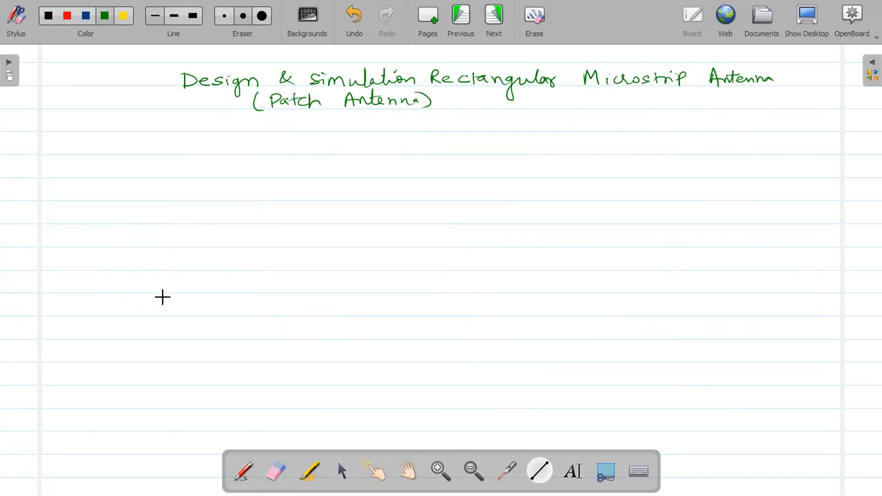
drag(118, 338, 206, 250)
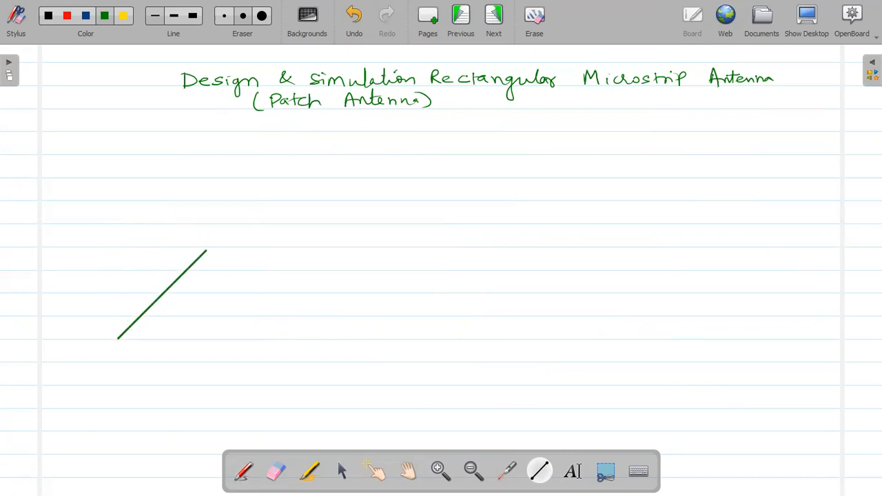
drag(117, 337, 365, 337)
drag(232, 224, 419, 224)
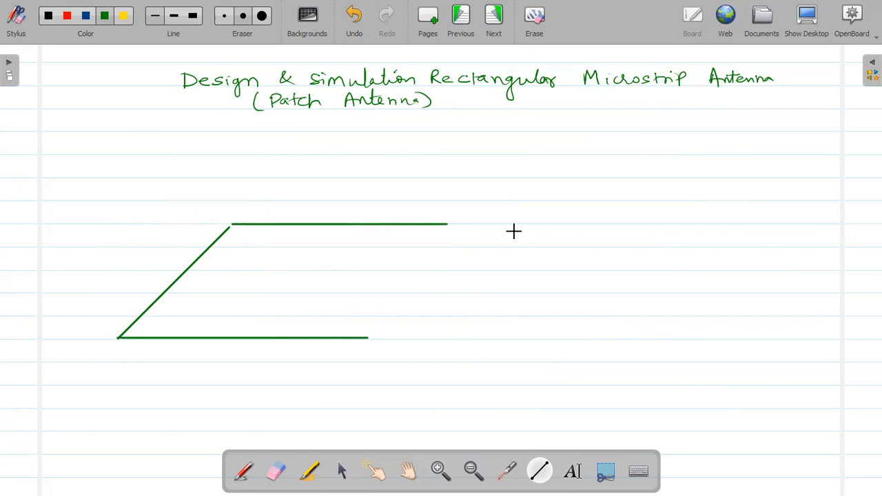
drag(368, 338, 470, 223)
key(ctrl+z)
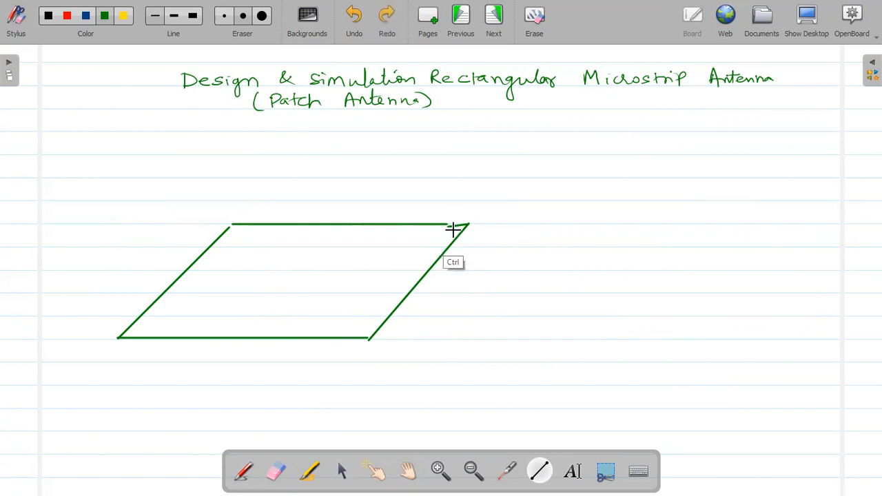
key(ctrl+z)
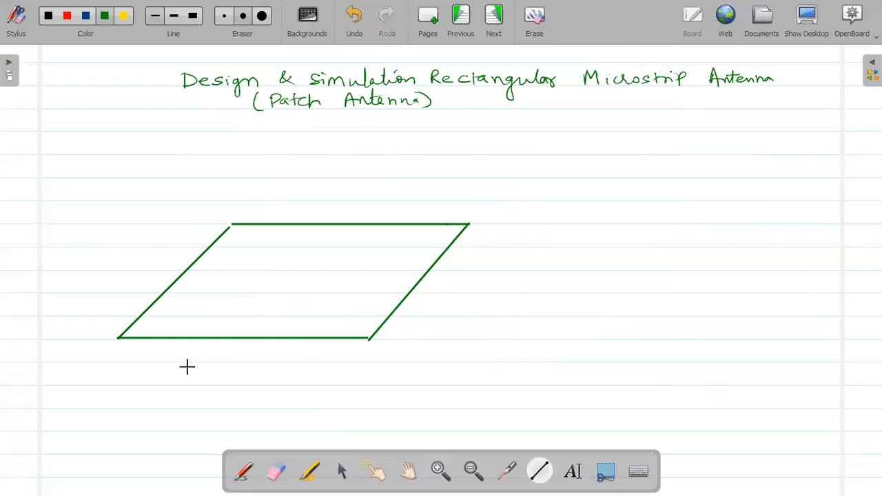
Add vertical edges and lower edges to the parallelogram so the substrate becomes a 3D slab with front and side faces.
drag(120, 337, 120, 366)
drag(370, 340, 369, 372)
mouse_move(119, 373)
mouse_down()
mouse_move(369, 373)
mouse_move(471, 261)
mouse_up()
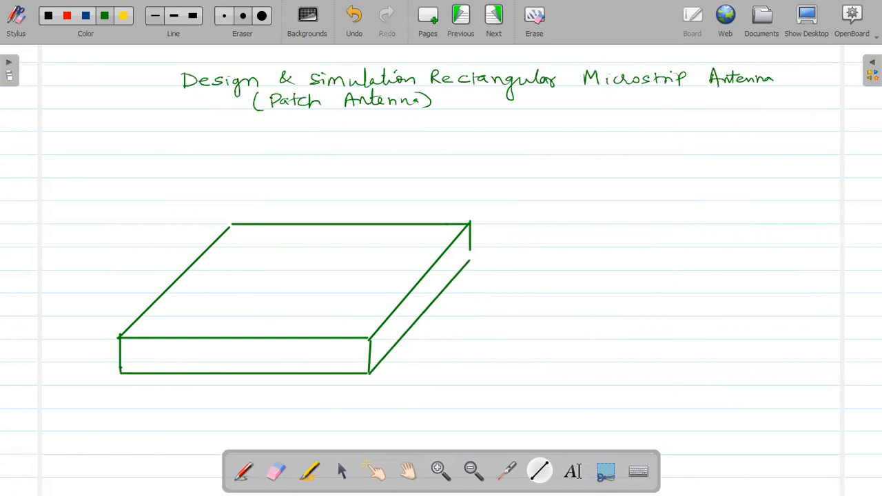
Handwrite the green heading "Substrate (S)" in the blank area beside the slab drawing.
click(245, 472)
drag(635, 142, 711, 155)
drag(713, 150, 723, 153)
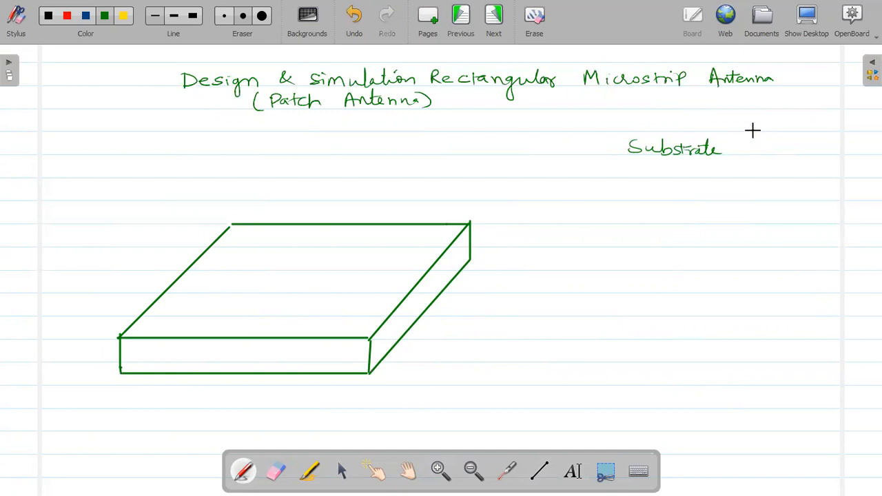
drag(782, 132, 785, 156)
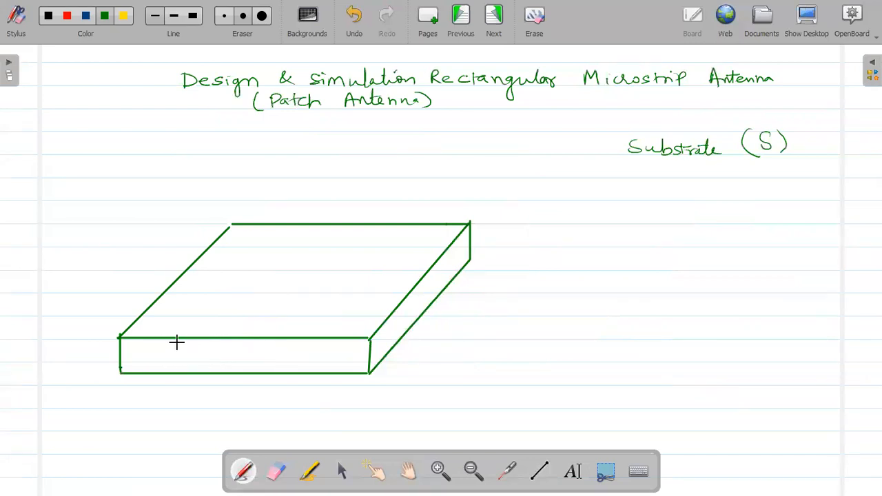
List the substrate parameters "SL (length)", "SW (width)" and "SH (Height)" under the substrate heading.
mouse_move(657, 167)
mouse_down()
mouse_move(647, 177)
mouse_move(754, 180)
mouse_move(757, 169)
mouse_up()
drag(758, 165, 764, 181)
drag(661, 190, 646, 203)
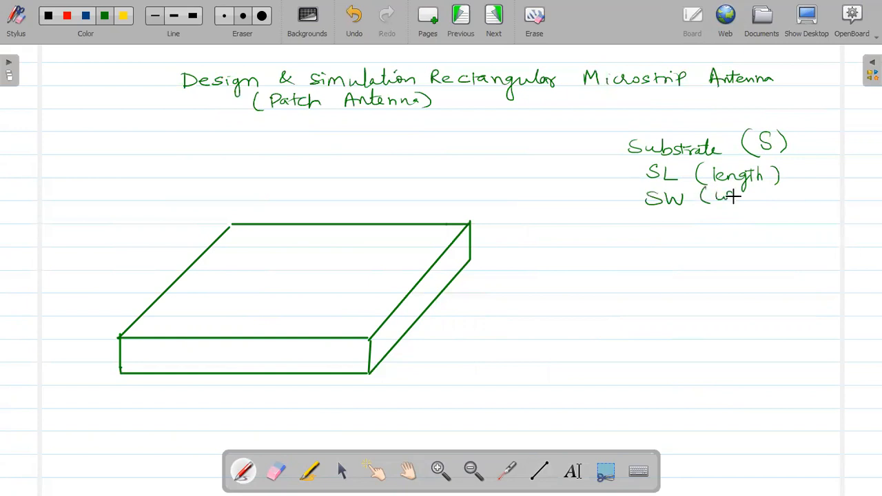
drag(756, 183, 757, 200)
drag(750, 192, 769, 200)
drag(772, 185, 775, 204)
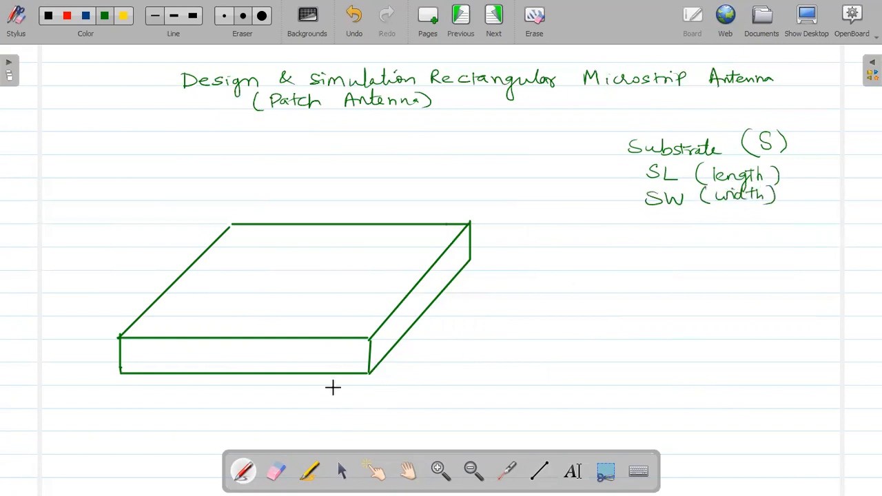
drag(659, 211, 664, 221)
drag(665, 215, 732, 216)
mouse_move(732, 211)
mouse_down()
mouse_move(732, 221)
mouse_move(746, 219)
mouse_up()
drag(752, 214, 798, 226)
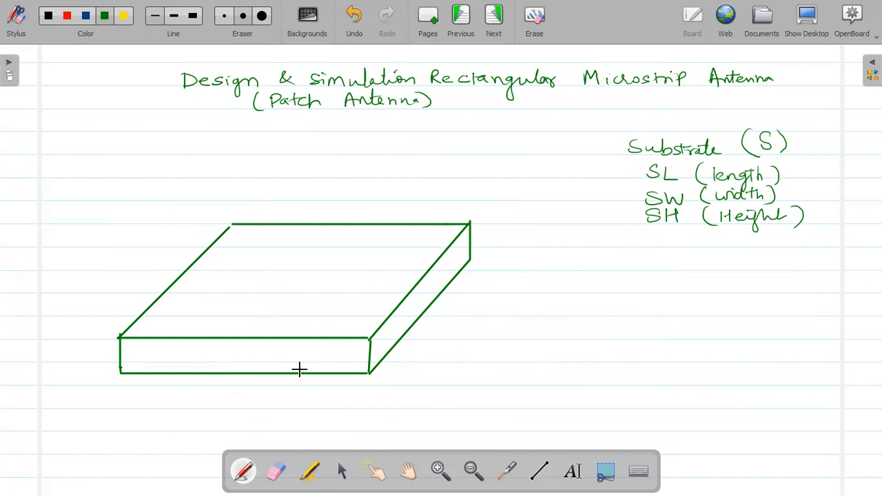
Draw an arrow outward from the slab's side face and label it "Insulator".
drag(391, 340, 445, 333)
mouse_move(433, 329)
mouse_down()
mouse_move(434, 338)
mouse_move(499, 340)
mouse_up()
drag(503, 331, 527, 338)
mouse_move(530, 326)
mouse_down()
mouse_move(537, 337)
mouse_move(552, 331)
mouse_up()
drag(557, 337, 566, 331)
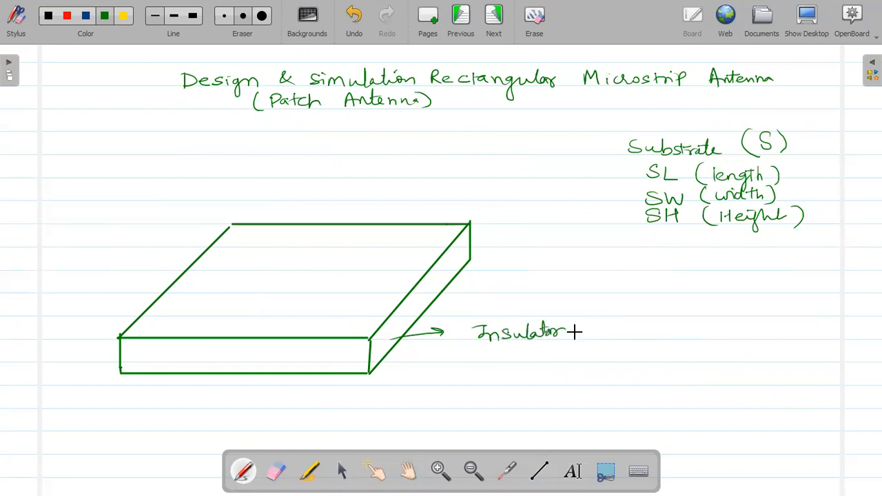
Write εr on the slab's front face and stipple the front and side faces with dots to mark the dielectric.
drag(295, 350, 311, 358)
click(151, 354)
click(170, 352)
click(192, 349)
click(174, 362)
click(265, 342)
click(268, 360)
click(322, 347)
click(331, 367)
click(151, 361)
click(156, 367)
click(382, 356)
click(379, 338)
click(388, 327)
click(397, 325)
click(404, 311)
click(412, 305)
click(425, 293)
click(434, 280)
click(450, 273)
click(456, 256)
click(463, 239)
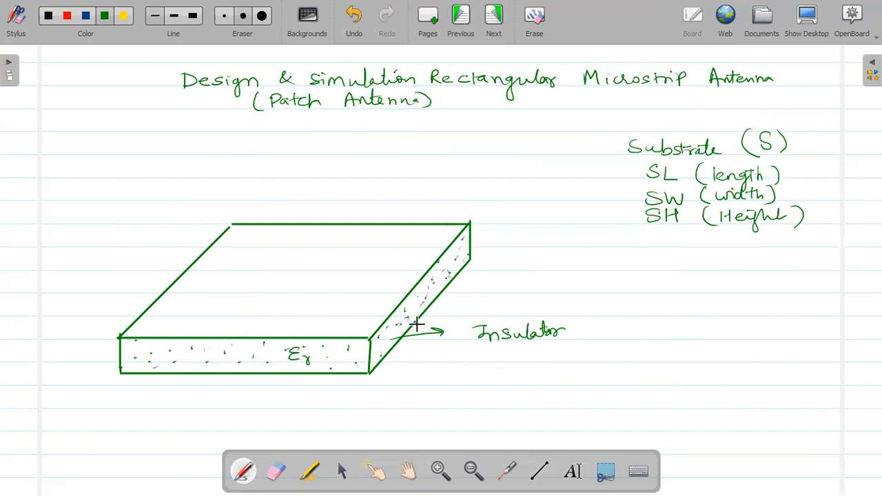
Draw a thin red ground layer with straight lines beneath the slab's front and side faces.
click(539, 472)
click(74, 18)
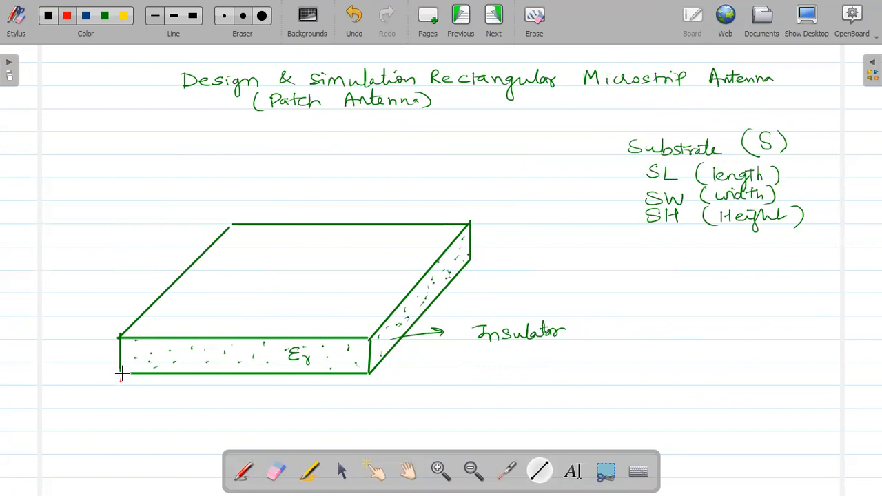
drag(121, 373, 288, 383)
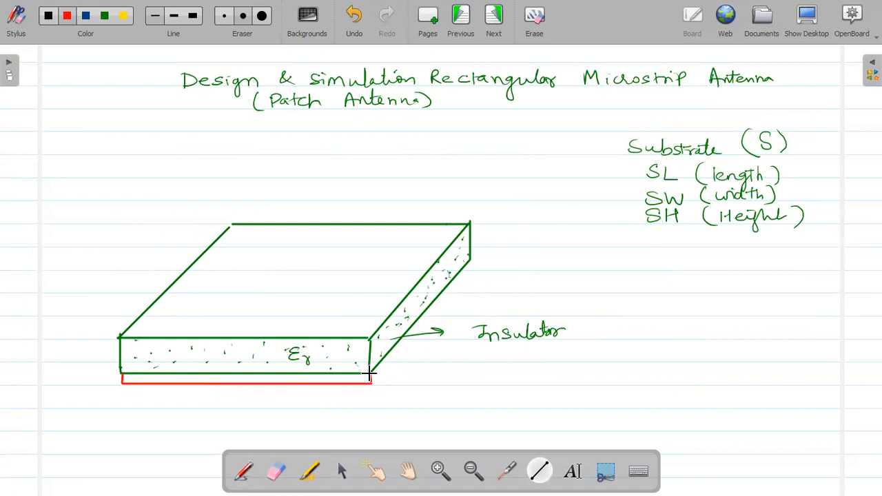
drag(372, 383, 385, 370)
drag(427, 329, 471, 271)
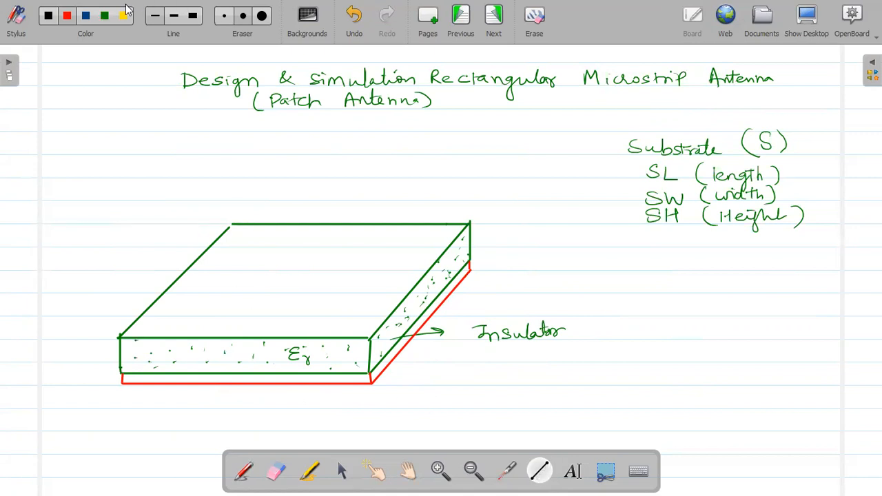
Draw a green double-headed dimension line along the slab's front top edge, leaving a gap for its label.
click(104, 18)
drag(127, 329, 210, 329)
drag(268, 325, 378, 325)
drag(378, 326, 370, 330)
drag(131, 327, 129, 328)
drag(128, 328, 137, 333)
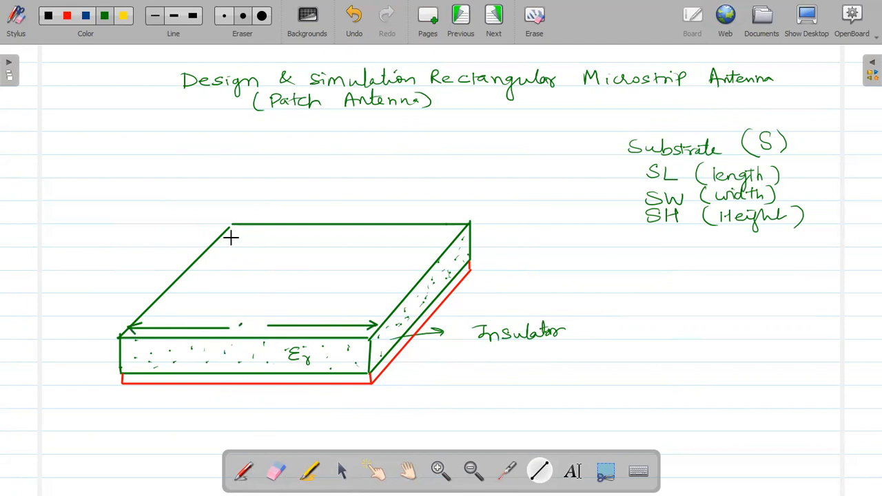
Draw a matching double-headed dimension line along the slanted edge of the slab's top face.
drag(114, 331, 190, 254)
drag(197, 250, 222, 229)
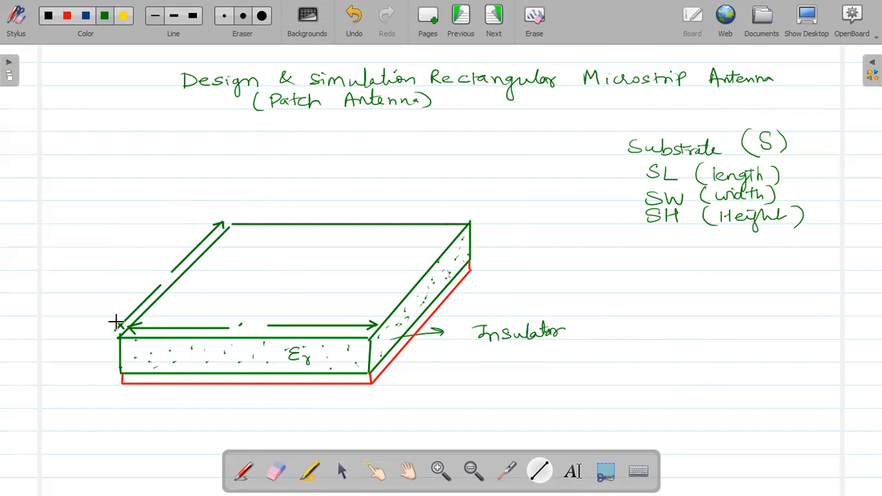
drag(116, 321, 116, 332)
Handwrite "SW" on the slanted dimension line and "SL" on the front one.
click(242, 472)
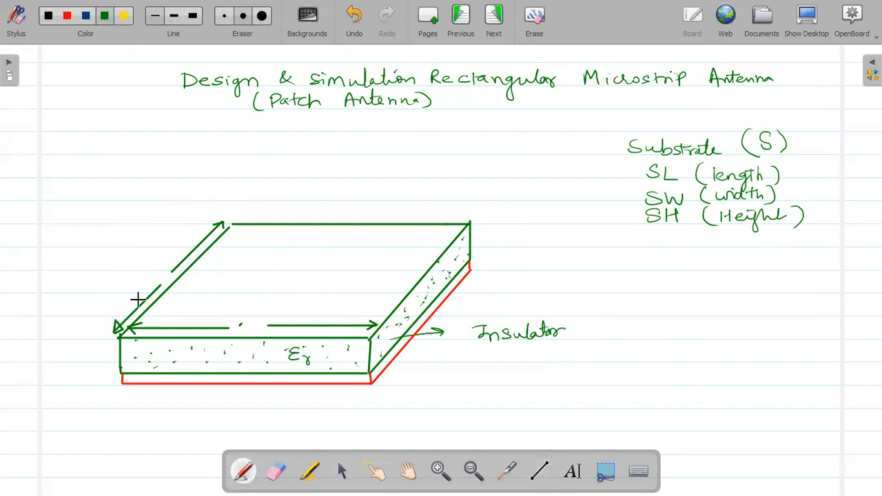
mouse_move(147, 268)
mouse_down()
mouse_move(144, 277)
mouse_move(166, 266)
mouse_up()
drag(249, 325, 261, 334)
Write the heading "Ground plan (G)" in red below the substrate list, with GL, GW and GH listed under it.
click(67, 17)
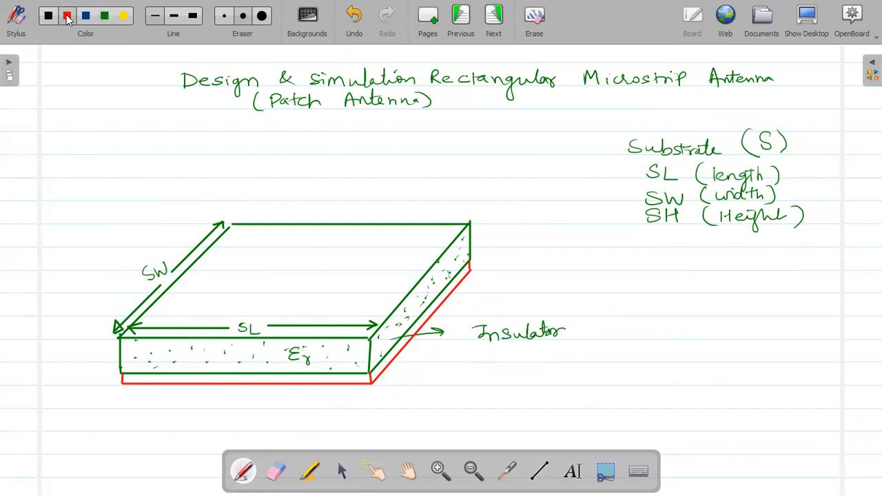
drag(644, 244, 810, 254)
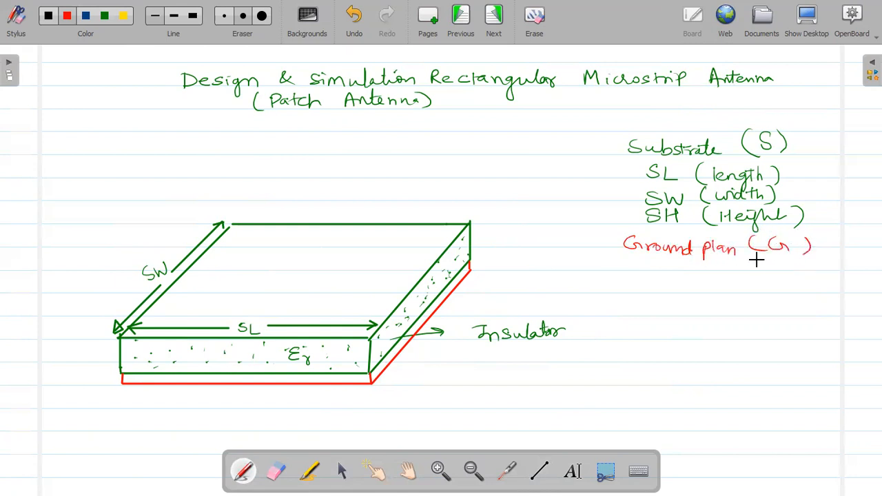
mouse_move(671, 271)
mouse_down()
mouse_move(664, 276)
mouse_move(695, 280)
mouse_move(660, 308)
mouse_move(698, 309)
mouse_move(707, 298)
mouse_up()
drag(673, 330, 684, 343)
drag(685, 335, 702, 335)
drag(702, 328, 703, 343)
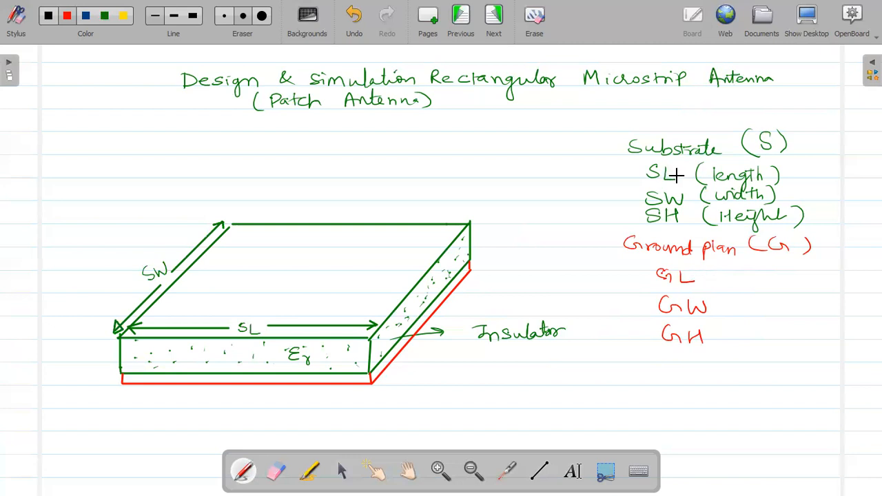
Complete the ground parameters by writing that GL equals SL, GW equals SW and GH equals Mt.
drag(704, 275, 715, 274)
drag(704, 282, 725, 281)
drag(708, 308, 723, 307)
drag(708, 312, 762, 305)
drag(710, 332, 724, 332)
drag(710, 338, 761, 347)
Handwrite the explanation "(Metal thickness)" below Mt.
mouse_move(773, 329)
mouse_down()
mouse_move(775, 348)
mouse_move(780, 337)
mouse_move(735, 369)
mouse_up()
drag(747, 355, 745, 362)
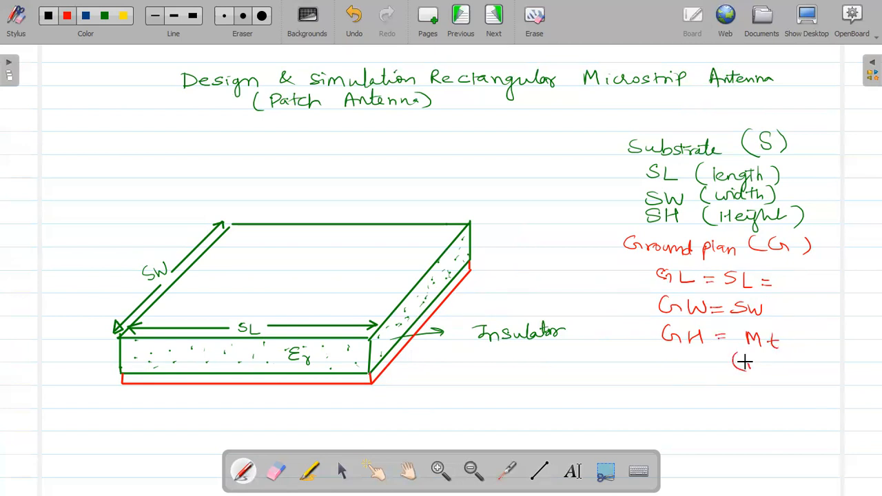
mouse_move(795, 353)
mouse_down()
mouse_move(798, 366)
mouse_move(839, 367)
mouse_up()
drag(842, 358, 857, 368)
drag(863, 358, 860, 365)
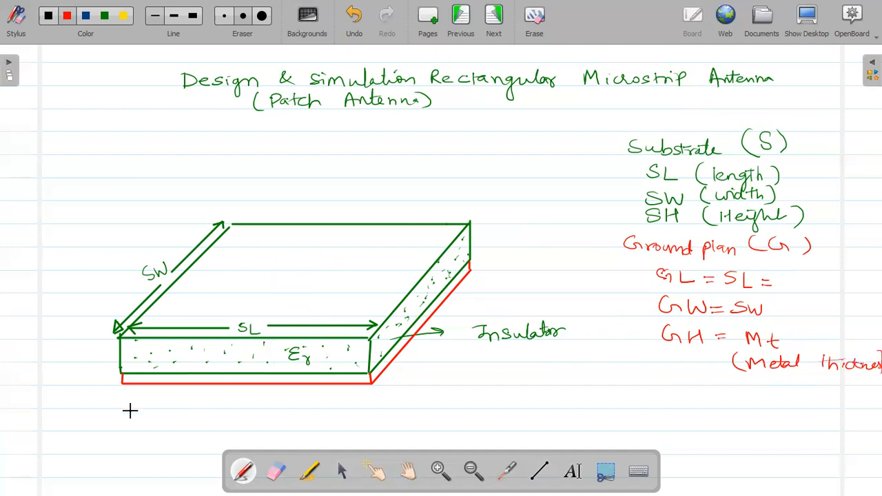
Label the ground layer "Metal (Cu-Annealed)" in red with an arrow pointing to it from below.
mouse_move(117, 434)
mouse_down()
mouse_move(118, 422)
mouse_move(128, 433)
mouse_move(243, 433)
mouse_move(314, 408)
mouse_up()
click(224, 427)
drag(319, 411, 321, 432)
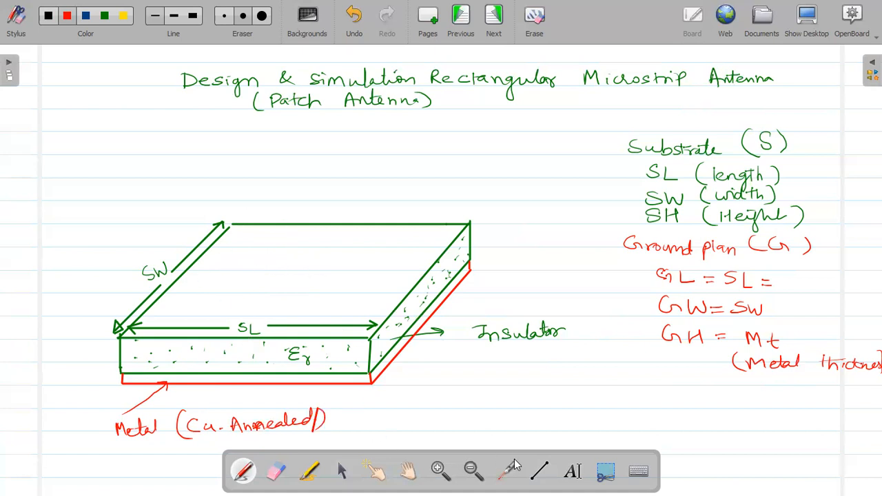
Draw a small red 3D rectangular patch with straight lines on the substrate's top face.
click(540, 472)
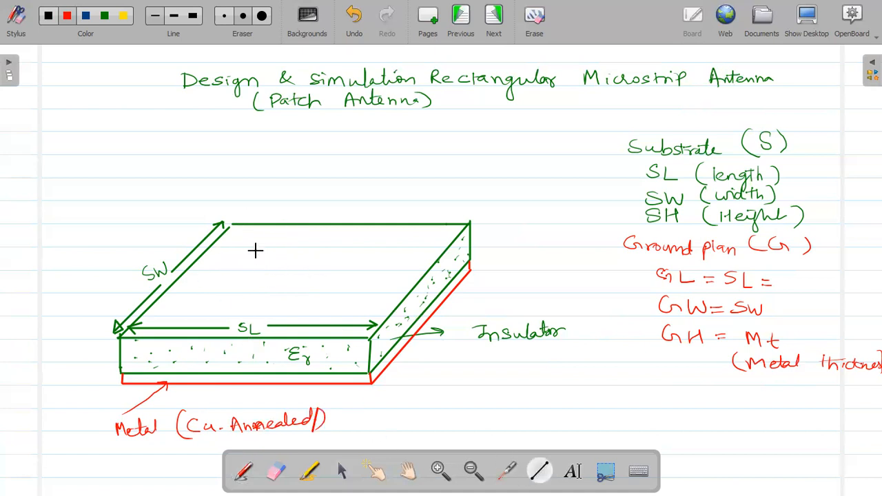
mouse_move(266, 246)
mouse_down()
mouse_move(219, 292)
mouse_move(328, 296)
mouse_move(269, 246)
mouse_move(348, 246)
mouse_move(341, 281)
mouse_move(330, 290)
mouse_up()
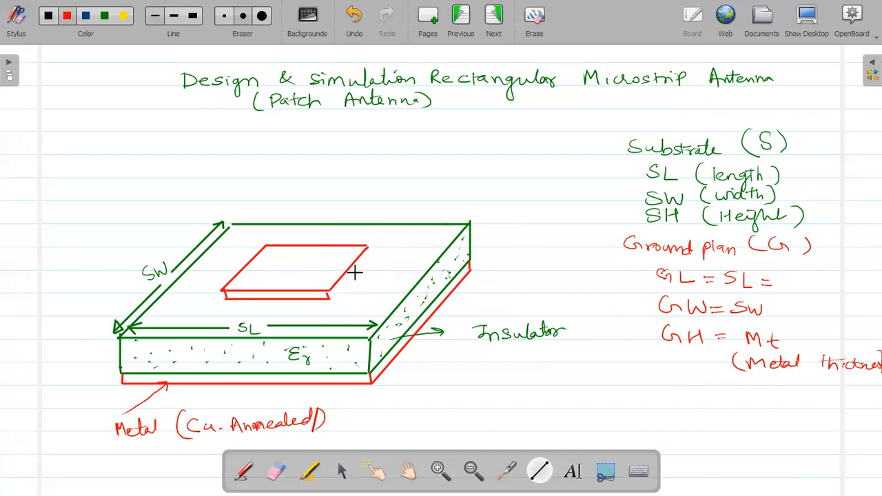
drag(368, 248, 367, 256)
drag(329, 293, 367, 257)
Mark the patch "P", the substrate's front face "S" and the ground layer "G" with a leader line, in red.
click(243, 471)
drag(293, 267, 293, 283)
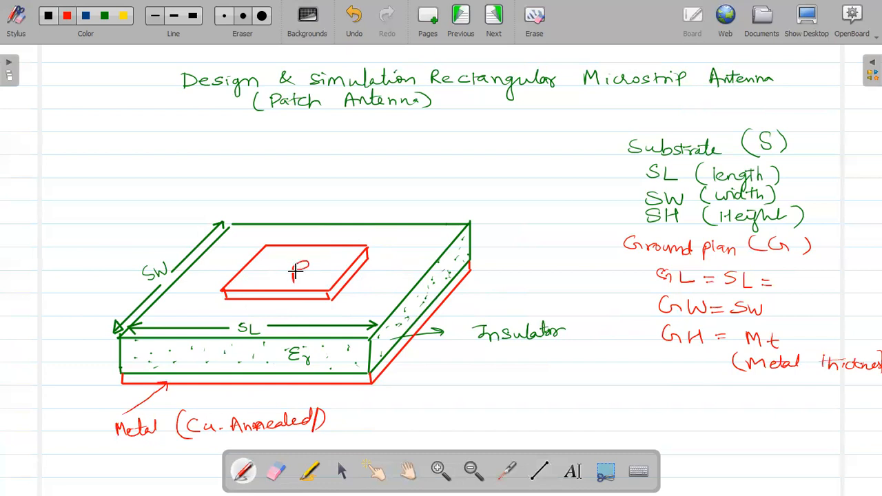
drag(198, 349, 197, 362)
drag(269, 377, 351, 412)
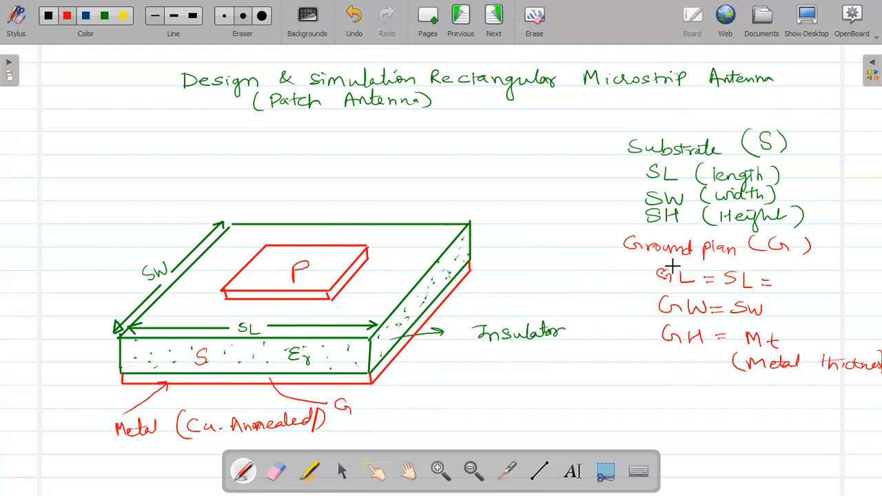
Number the substrate heading (i) and the ground plan heading (ii), and add the number (iii) below them.
click(583, 143)
drag(591, 141, 594, 155)
mouse_move(577, 236)
mouse_down()
mouse_move(575, 248)
mouse_move(603, 250)
mouse_up()
drag(588, 376, 586, 394)
drag(595, 382, 603, 392)
mouse_move(611, 380)
mouse_down()
mouse_move(610, 391)
mouse_move(624, 397)
mouse_up()
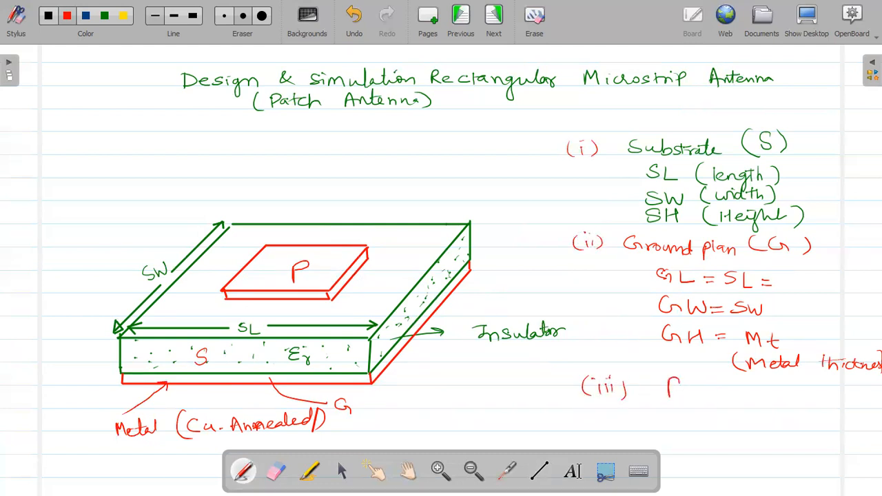
Write the heading "Patch" in red beside the number (iii).
drag(688, 386, 692, 393)
mouse_move(711, 376)
mouse_down()
mouse_move(713, 393)
mouse_move(718, 383)
mouse_up()
drag(722, 386, 721, 393)
drag(727, 377, 738, 395)
List the patch parameters "PL, PW, PH (Mt)" in red under the Patch heading.
mouse_move(645, 413)
mouse_down()
mouse_move(644, 421)
mouse_move(657, 413)
mouse_move(689, 426)
mouse_move(706, 423)
mouse_up()
drag(706, 408, 740, 406)
drag(744, 412, 741, 418)
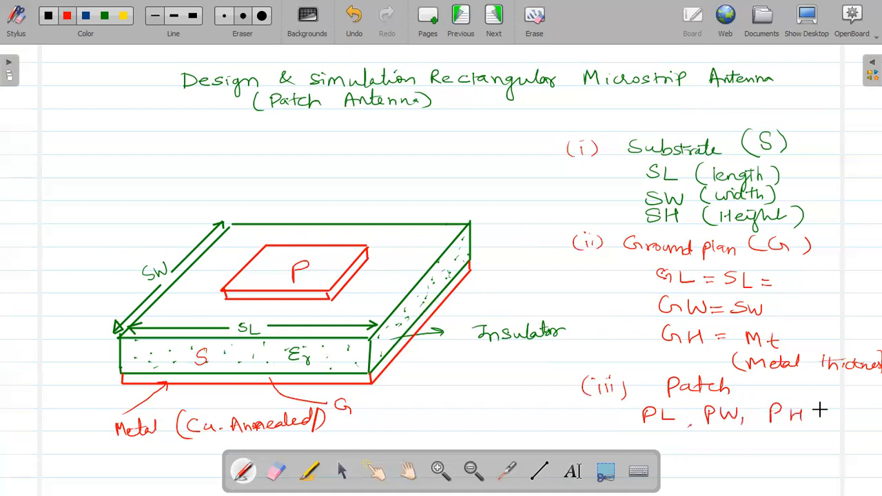
mouse_move(825, 404)
mouse_down()
mouse_move(823, 425)
mouse_move(840, 420)
mouse_up()
drag(852, 404, 855, 422)
drag(847, 413, 867, 422)
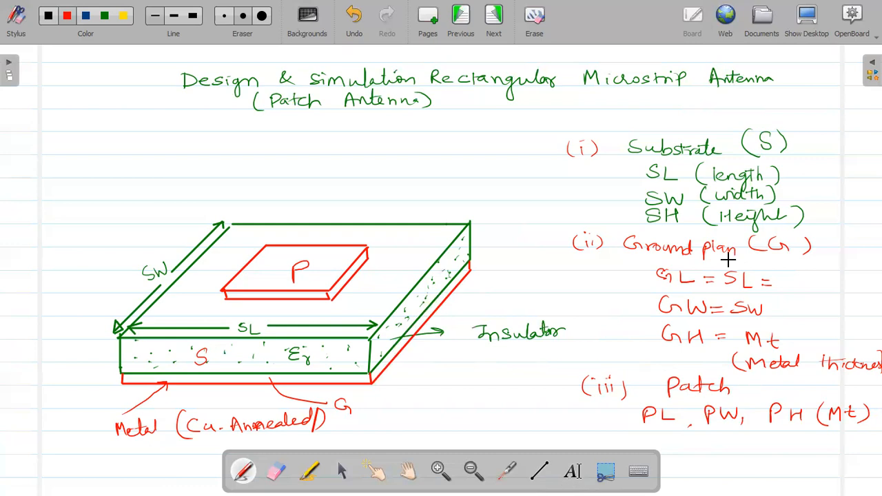
Leave the whiteboard for the desktop, search the computer for "CST" and launch CST Studio Suite 2021.
click(807, 15)
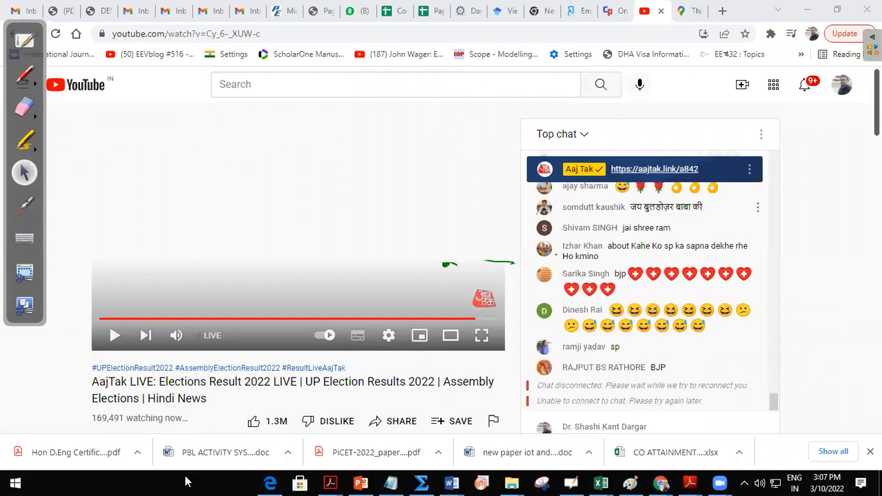
click(184, 481)
text(ST)
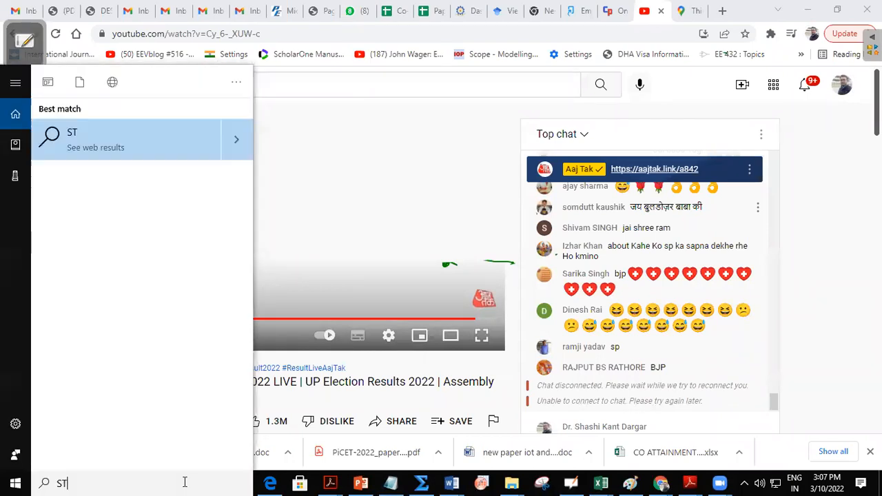
text(orage)
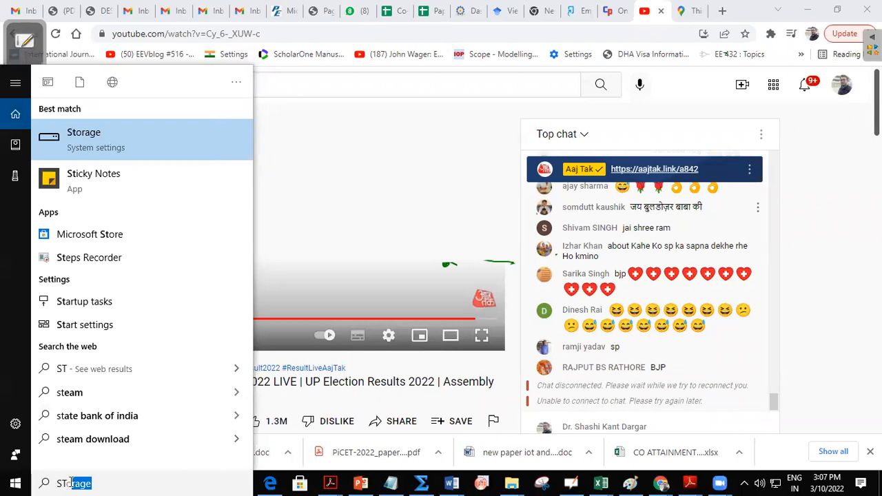
double_click(72, 483)
text(CST)
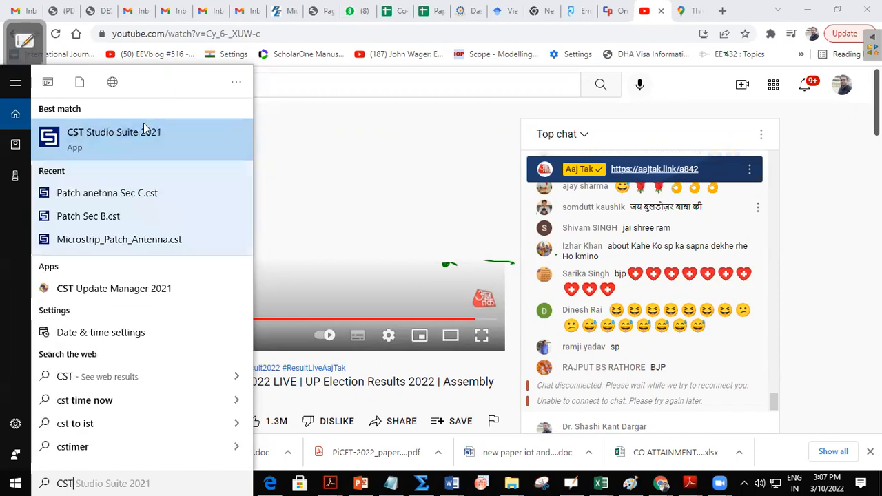
click(133, 150)
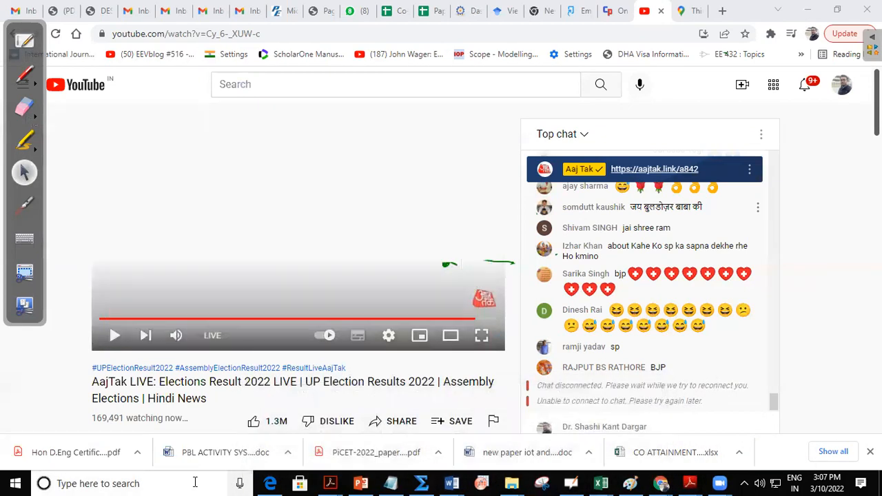
Switch to an extra CST Studio Suite window, accept its Student Edition notice and close that duplicate instance.
click(195, 484)
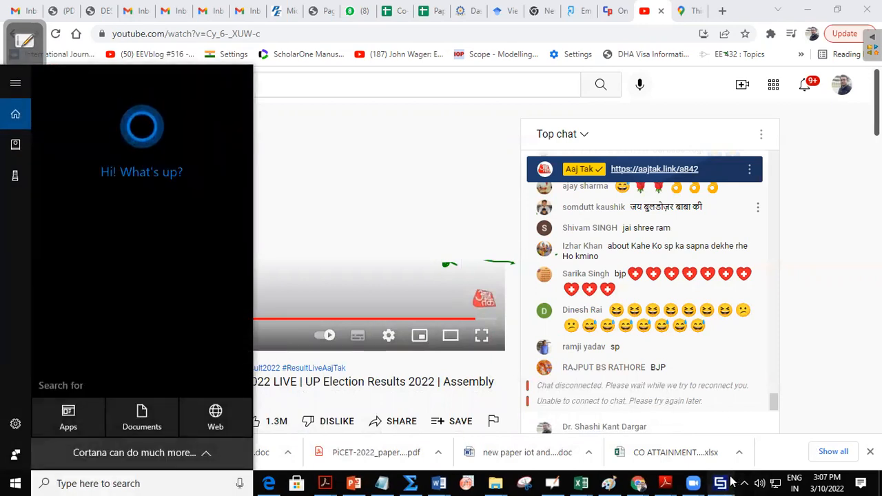
click(724, 483)
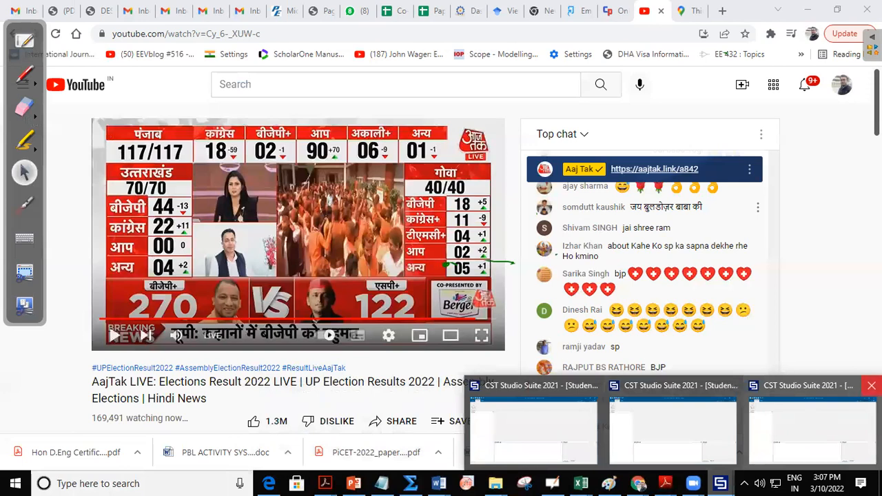
click(778, 398)
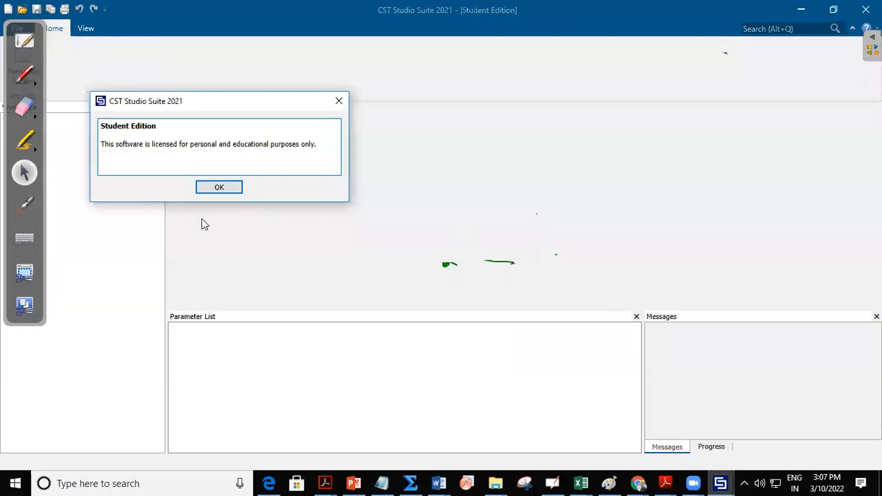
click(218, 189)
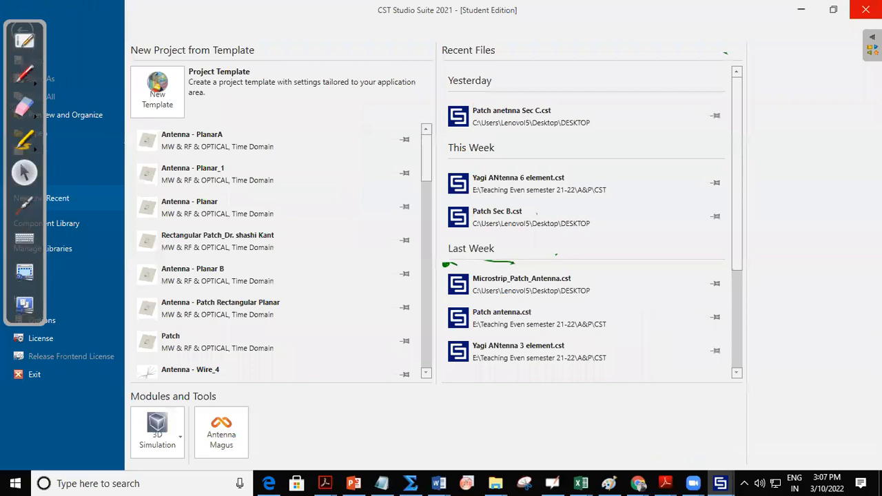
click(638, 483)
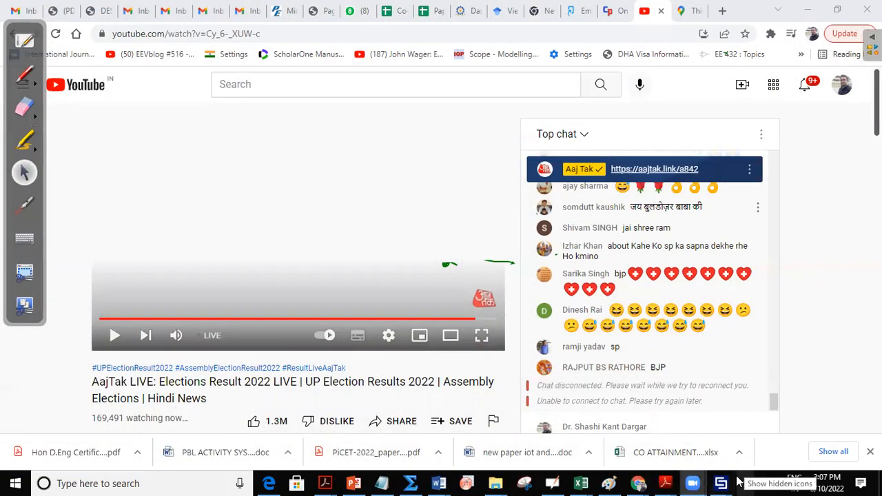
Close another duplicate CST Studio Suite instance and accept the Student Edition notice in the remaining window.
mouse_move(721, 483)
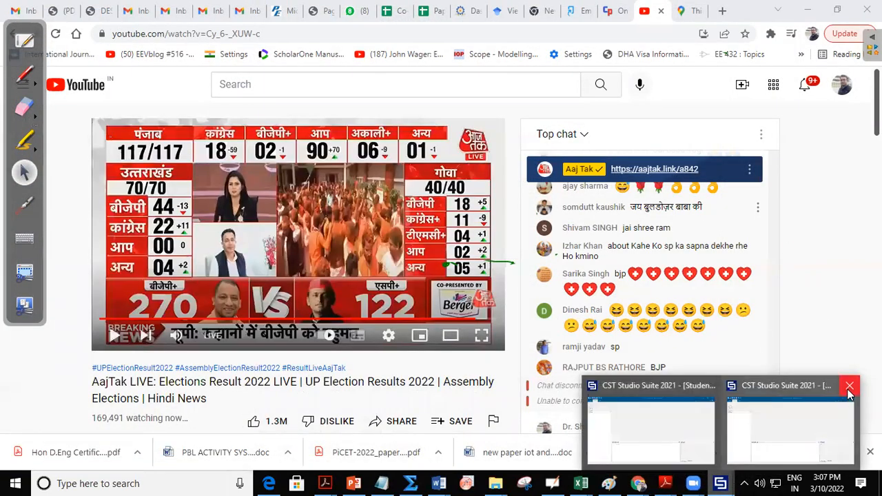
click(700, 442)
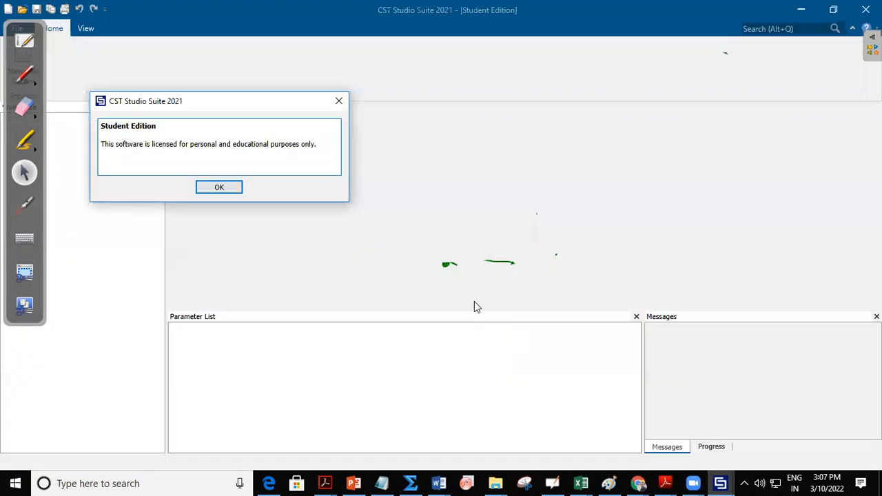
click(220, 190)
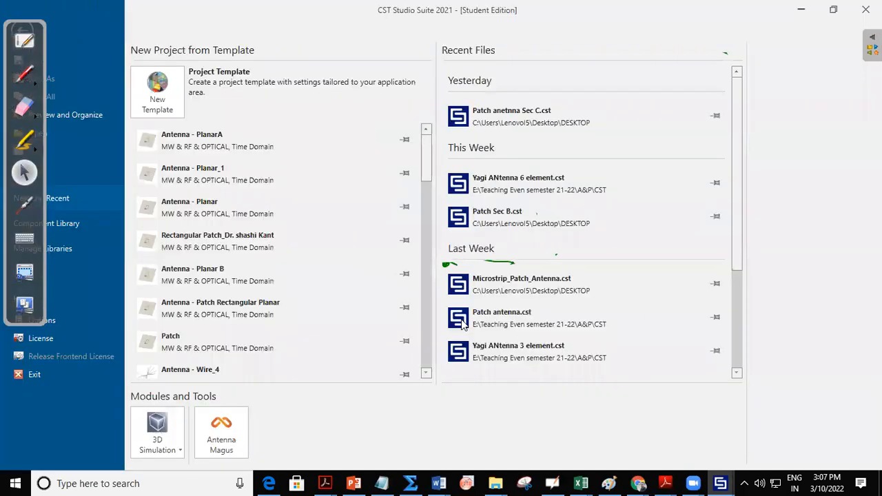
Start a new project template for Microwaves & RF/Optical, Antennas, Planar (Patch, Slot, etc.) with the Time Domain solver.
click(163, 89)
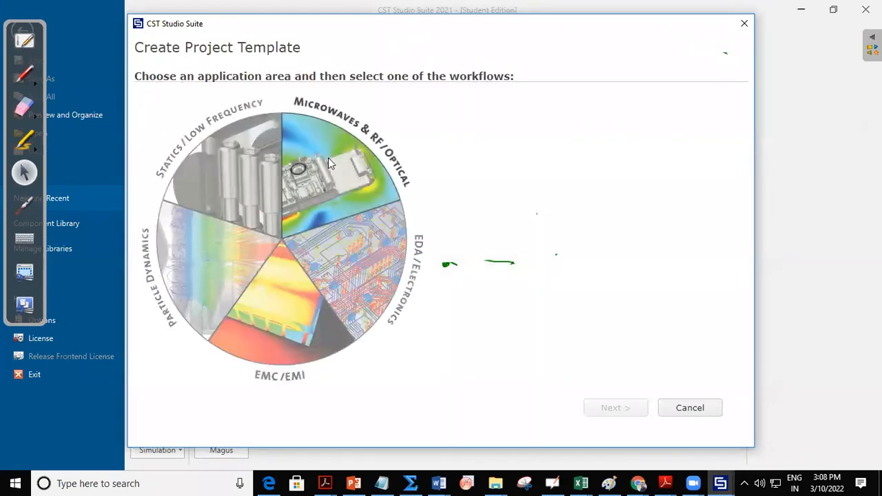
click(328, 159)
click(563, 115)
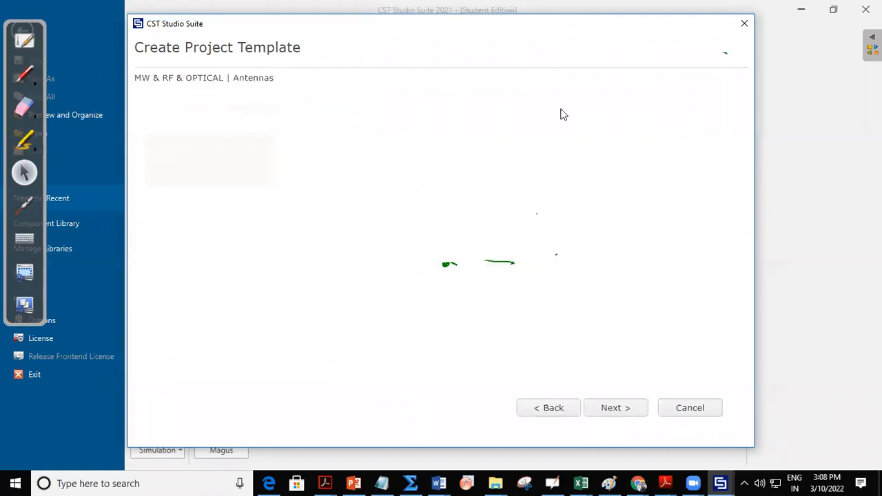
click(338, 177)
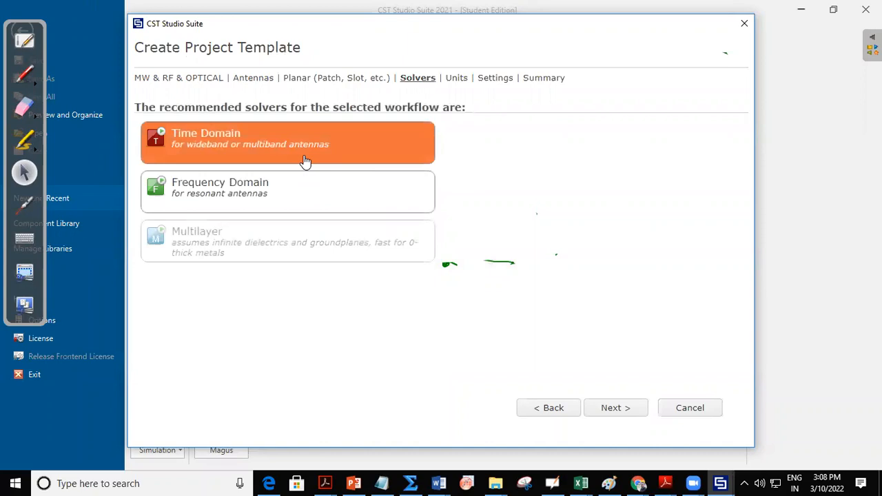
click(305, 161)
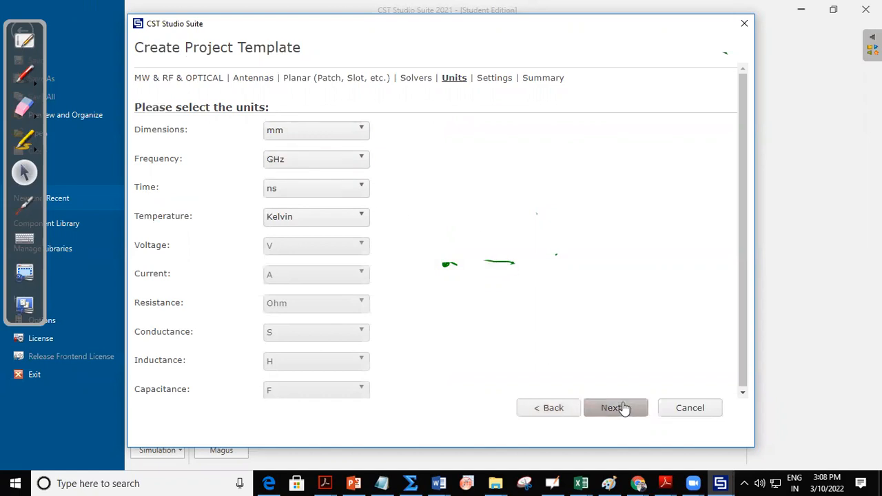
Accept the default units, set the frequency range to 2.2–2.6 GHz and enable the E-field, H-field and Farfield monitors.
click(622, 408)
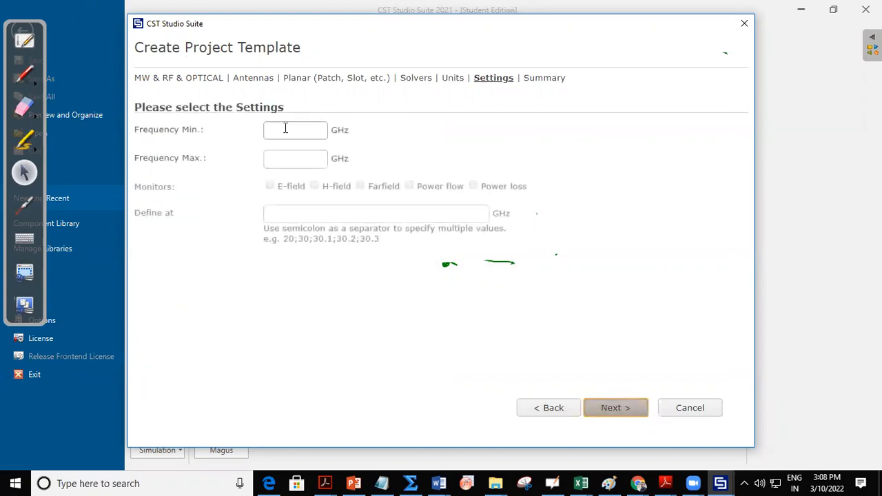
click(285, 128)
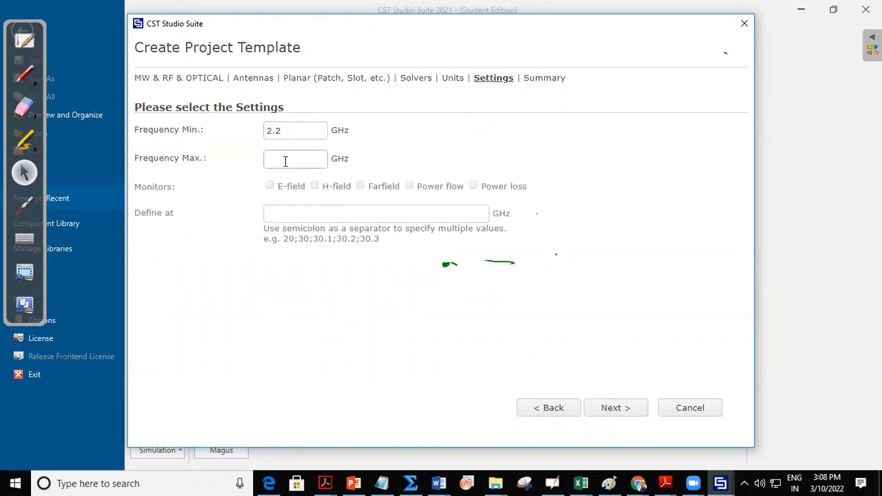
click(285, 161)
text(2.6)
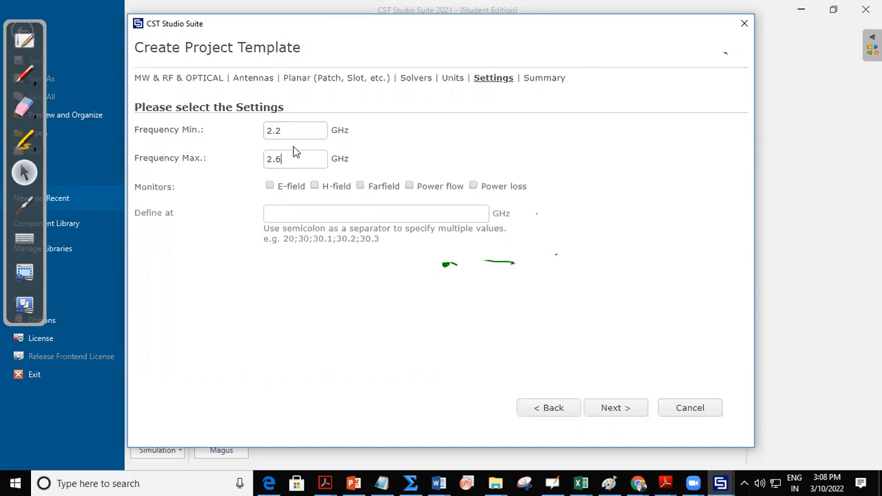
click(270, 185)
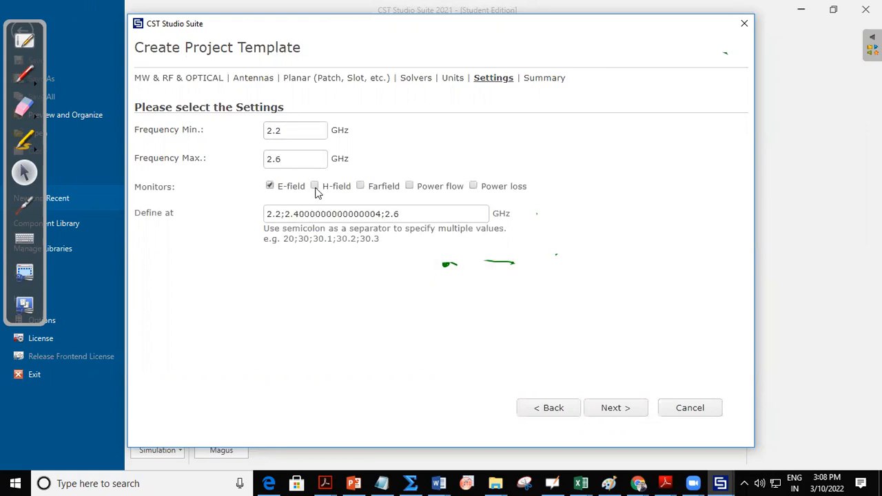
click(315, 187)
click(624, 414)
Name the template "Rcetanguar patch antenna for WIFI" and create the project from it.
drag(348, 133, 233, 144)
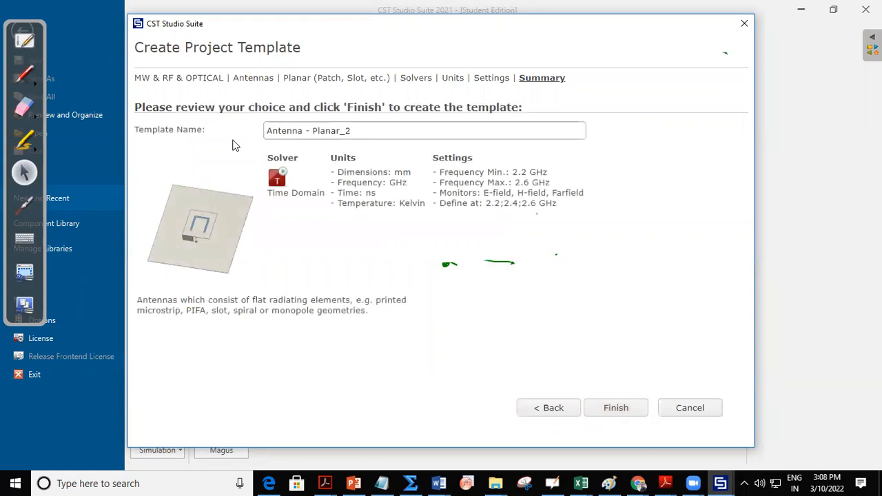
text(Rcetanguar)
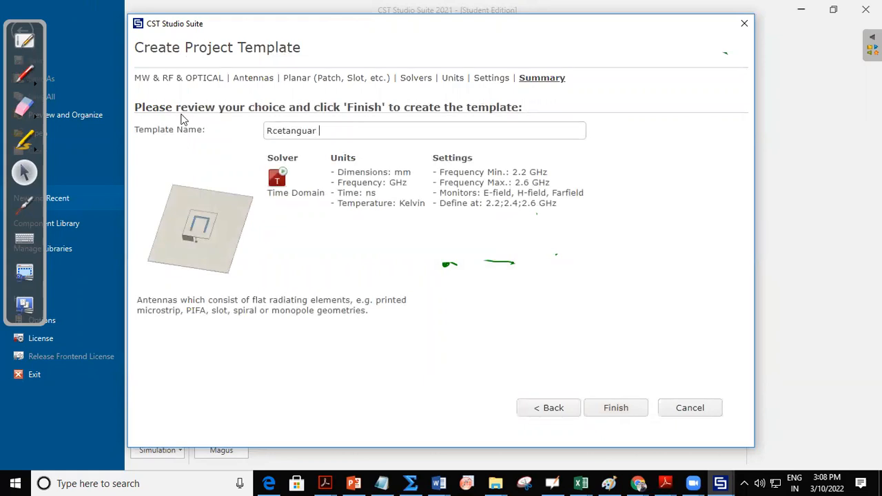
text( patch antenna for WIFI)
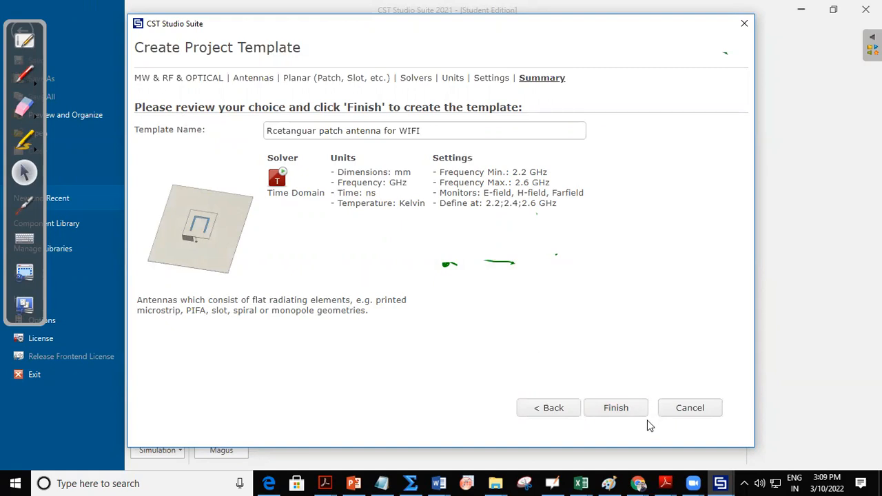
click(610, 402)
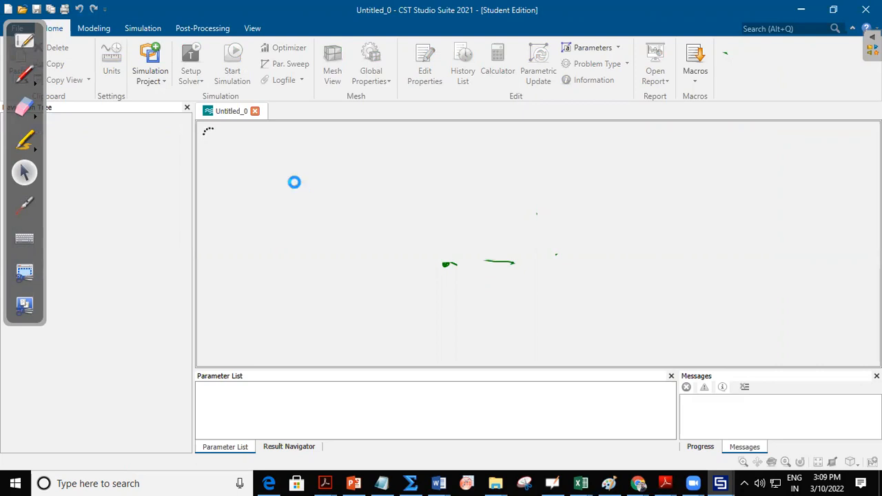
Erase the stray green pen marks over the middle of the modelling area and return to the selection pointer.
click(23, 116)
drag(473, 282, 517, 256)
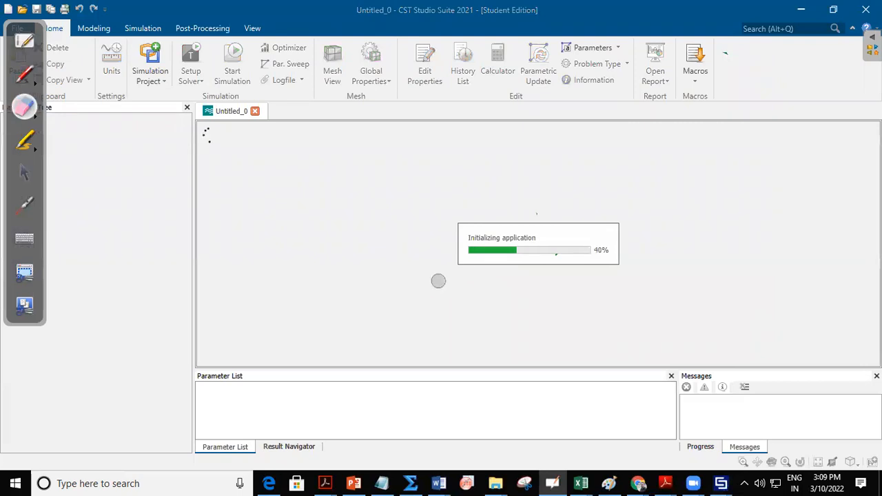
click(26, 176)
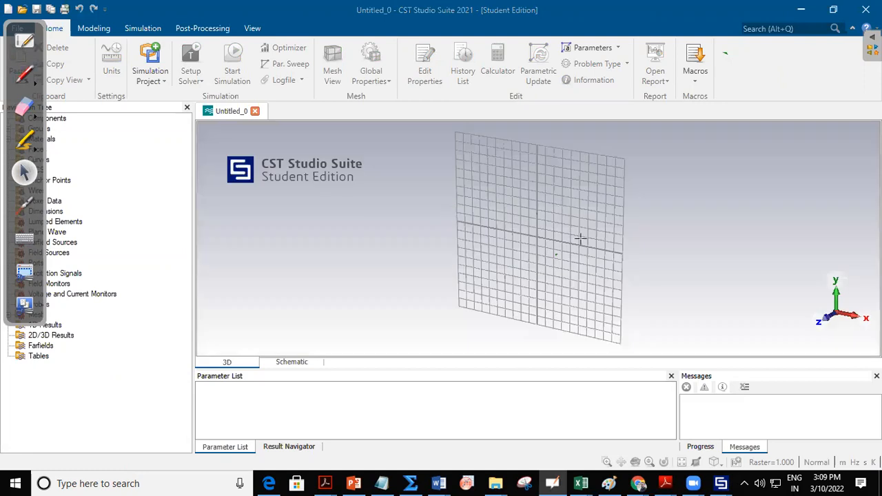
Activate the local working coordinate system (Local WCS) in the 3D model.
scroll(573, 241, up, 3)
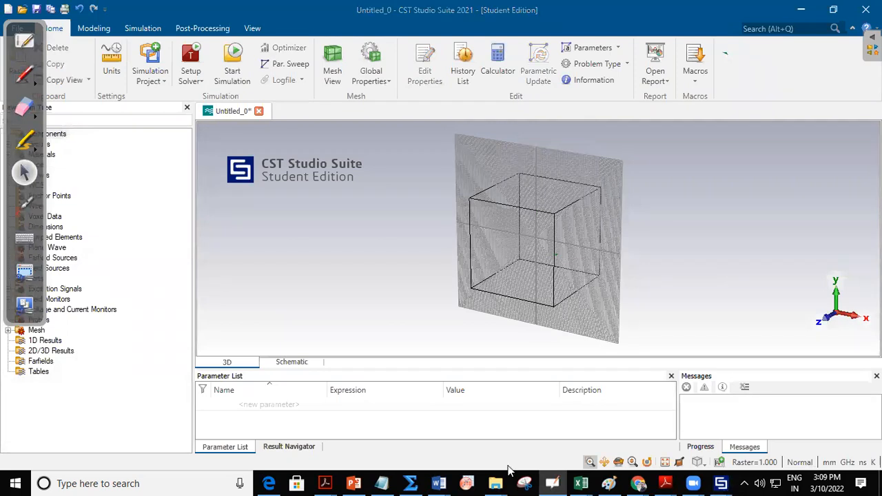
click(619, 462)
drag(443, 271, 533, 130)
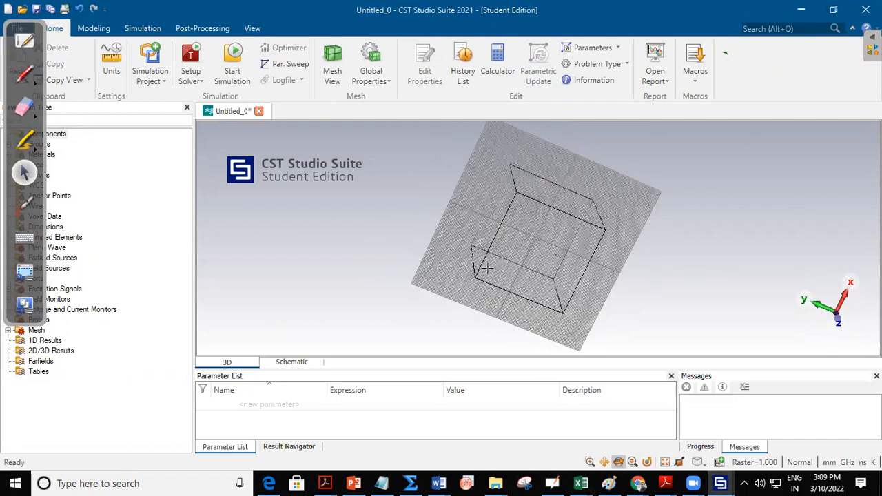
click(94, 28)
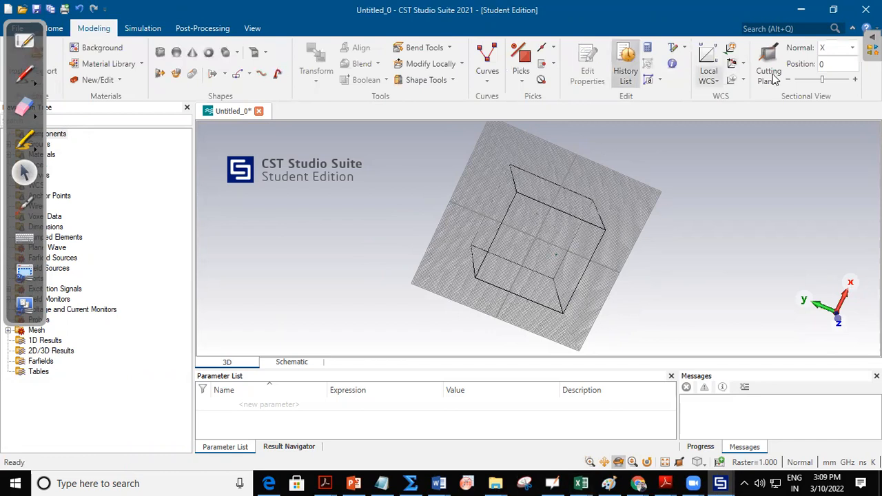
click(717, 84)
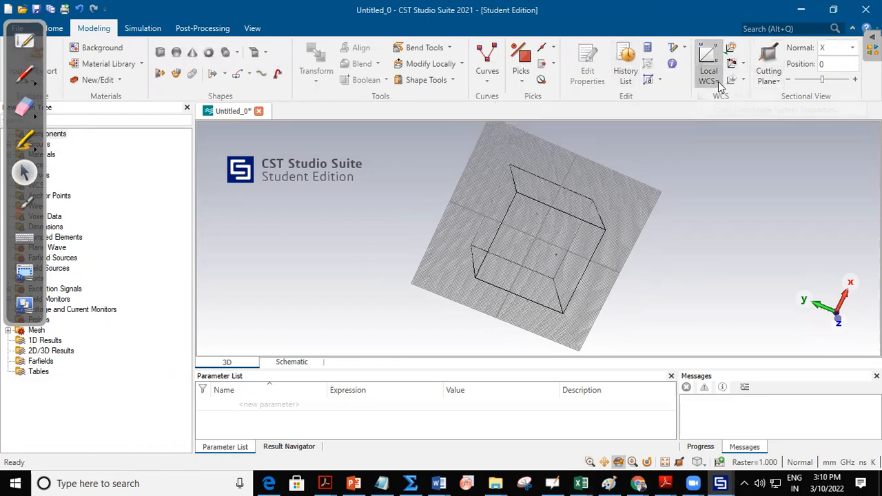
click(724, 95)
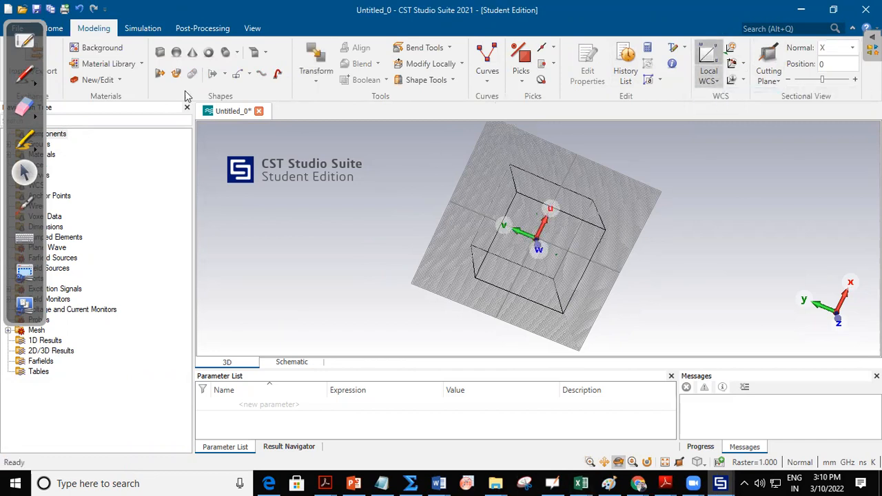
Hide the bounding box in the 3D view.
click(252, 28)
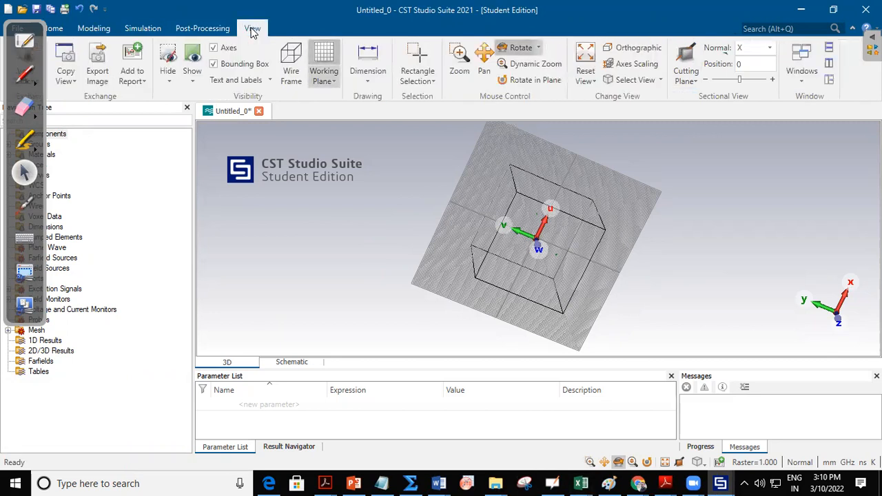
click(214, 64)
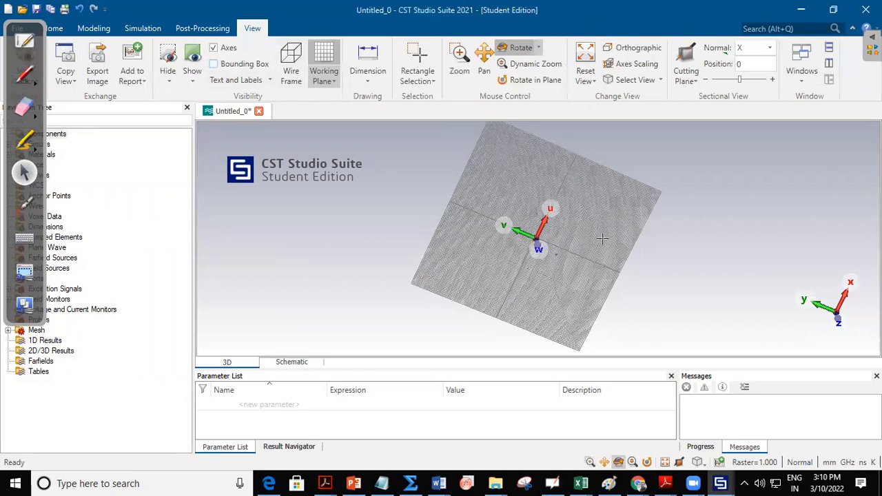
drag(555, 330, 575, 193)
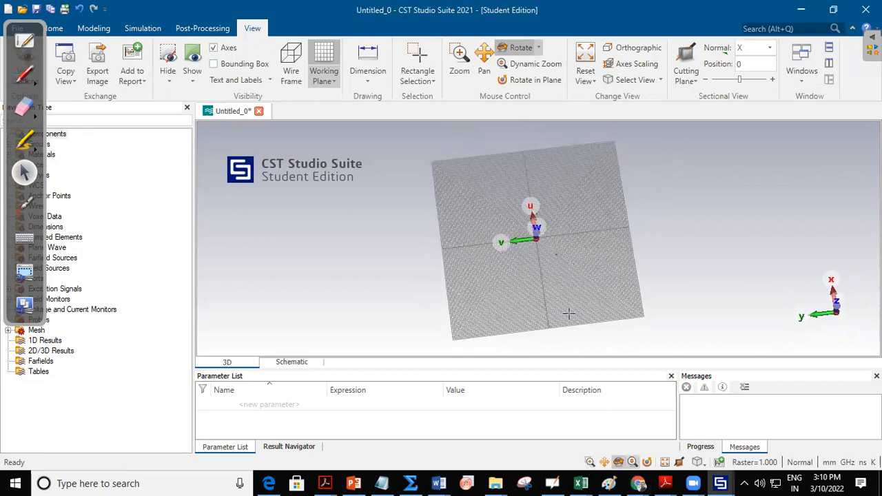
drag(489, 299, 493, 255)
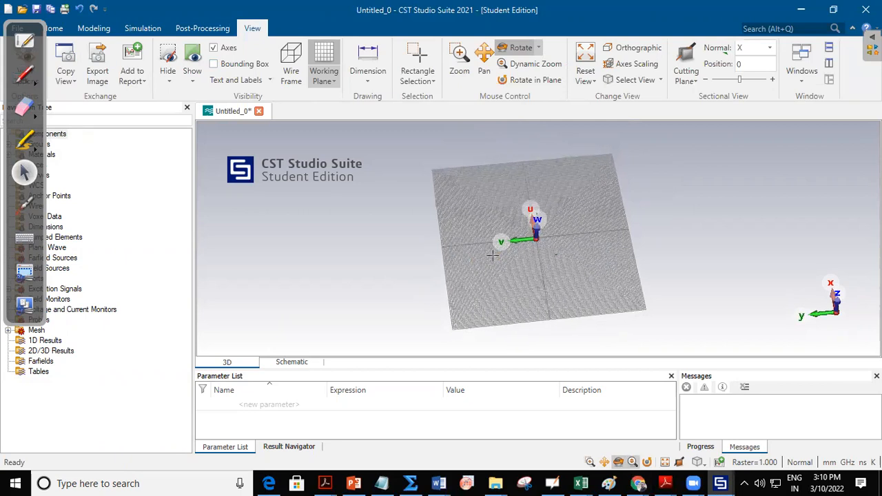
drag(586, 292, 566, 299)
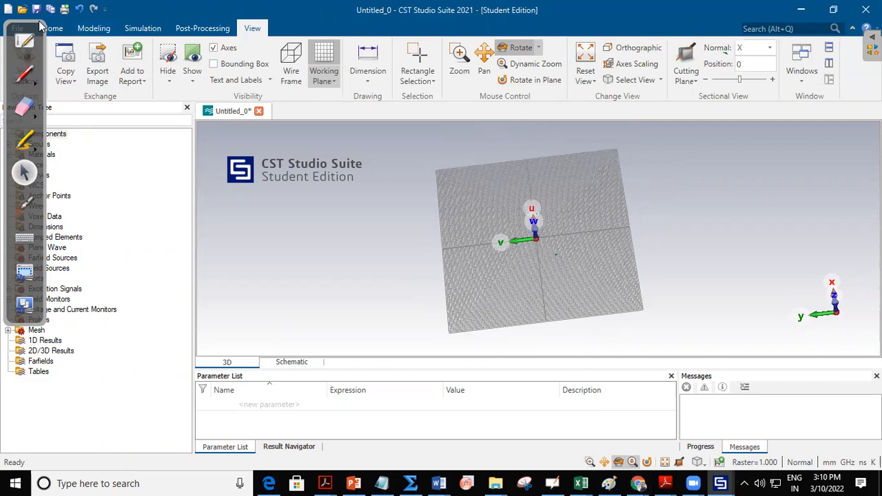
Start a new brick defined by numeric entry and name it SUBSTRATE.
click(93, 28)
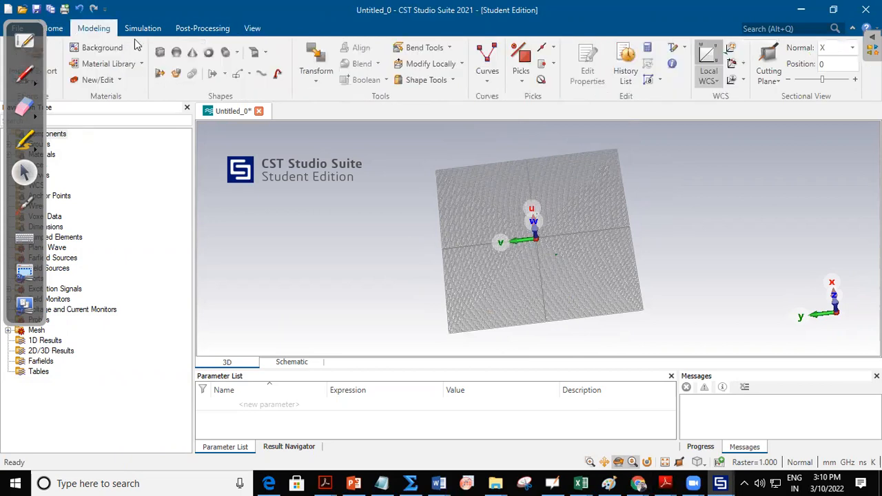
click(160, 52)
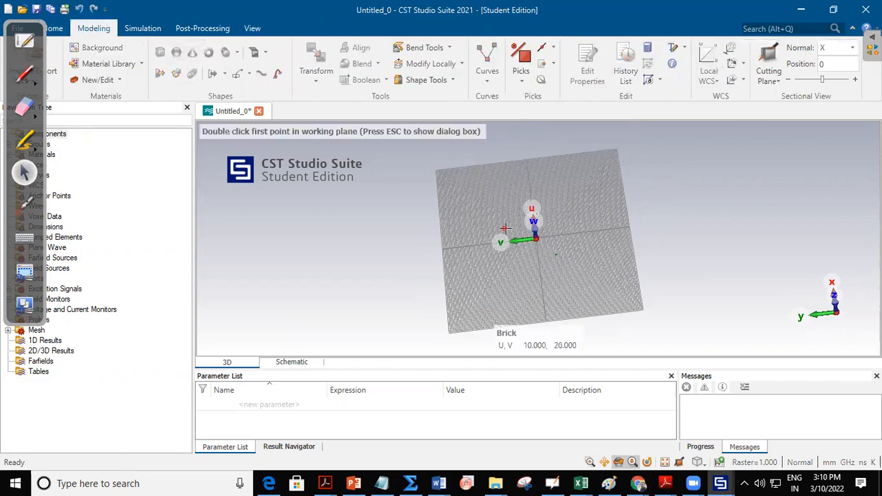
key(Escape)
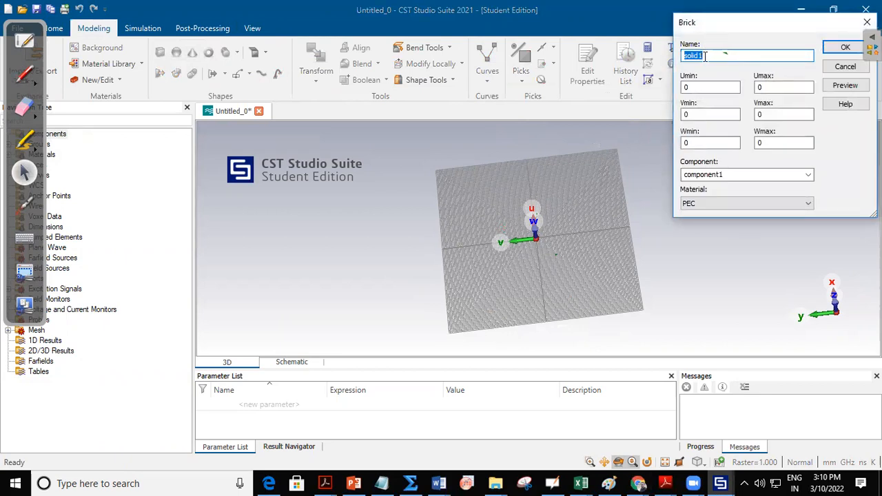
text(S)
key(shift+Left)
text(BSART)
key(shift+Left)
key(shift+Left)
key(shift+Left)
text(TRAT)
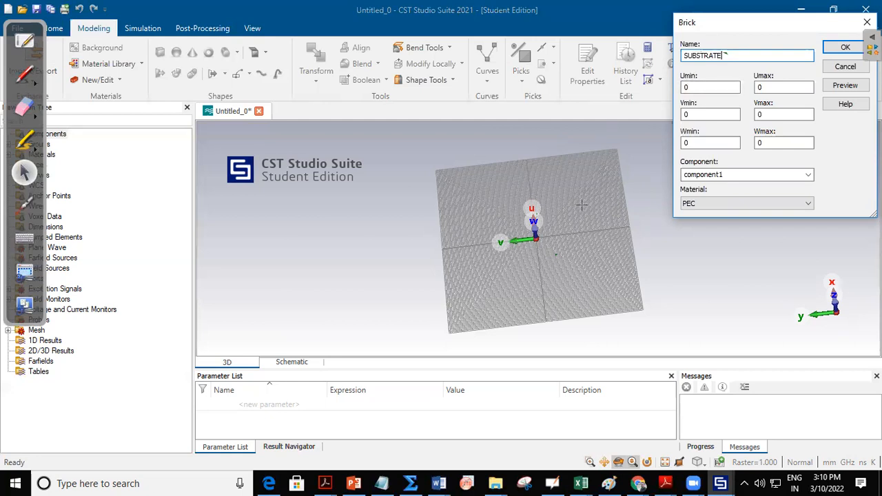
Set the substrate brick's U range from -SL/2 to SL/2, consulting the antenna sketch on the whiteboard for the substrate length.
drag(580, 207, 577, 237)
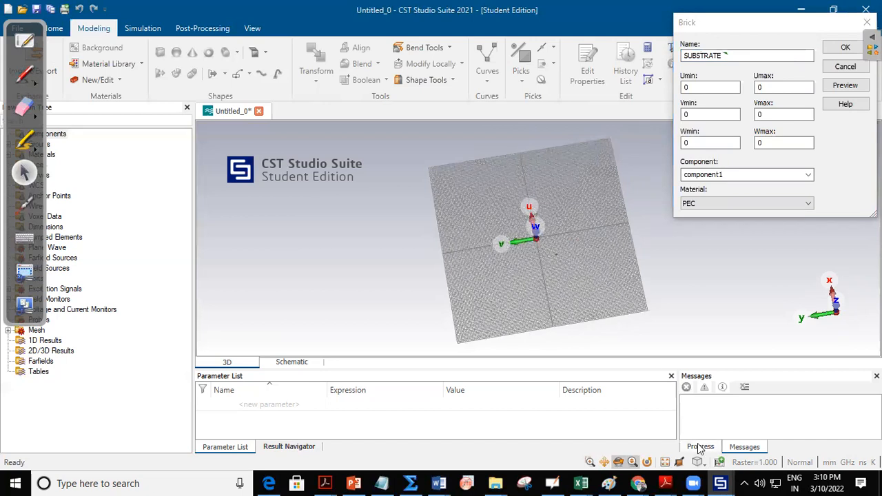
click(700, 469)
click(729, 336)
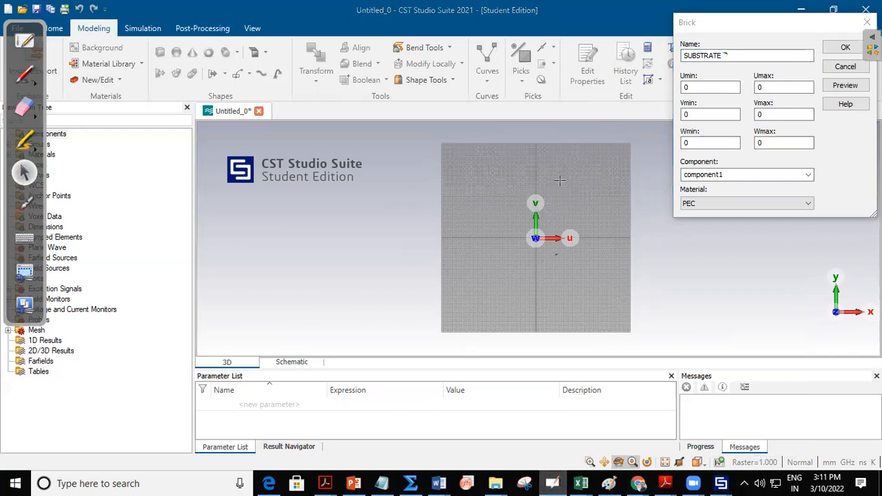
click(29, 44)
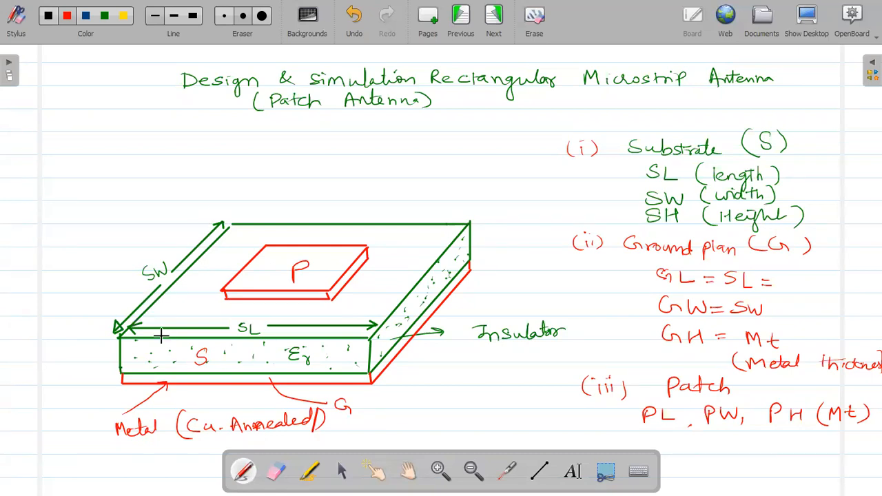
click(815, 16)
key(Tab)
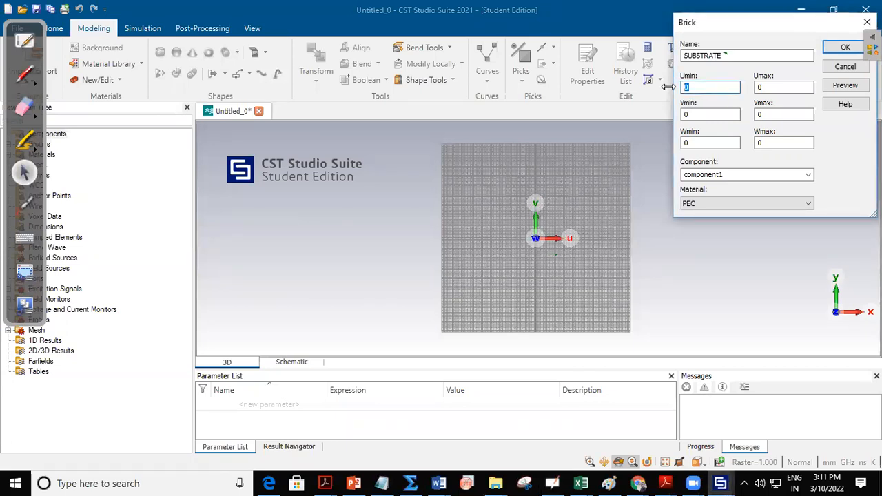
text(-SL/2)
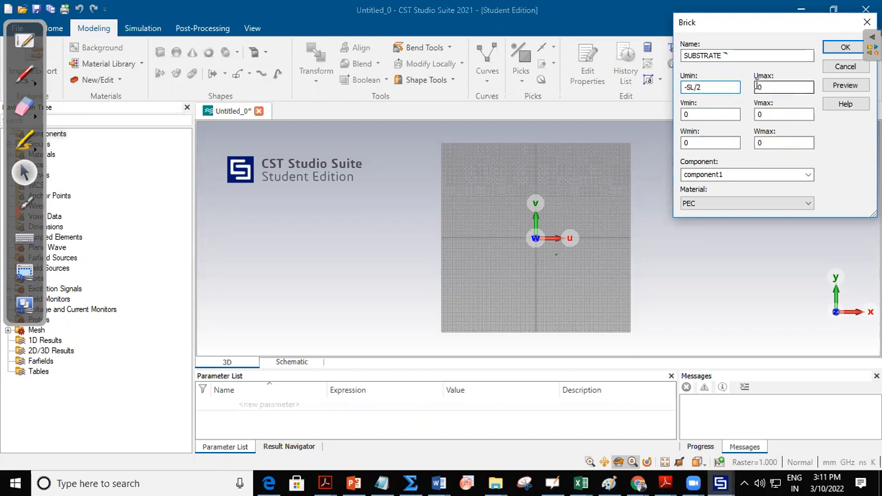
double_click(758, 87)
text(SL/2)
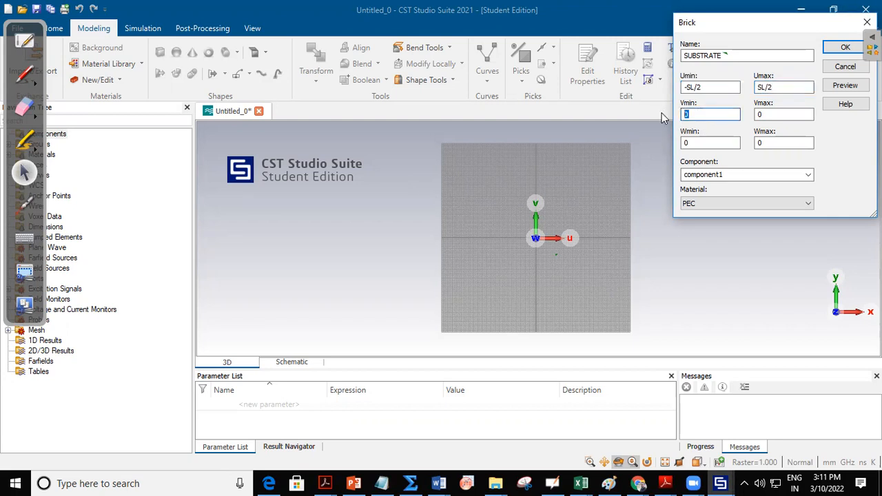
Set the substrate brick's V range from -SW/2 to SW/2 and its Wmax to SH.
text(-SW/2)
key(Tab)
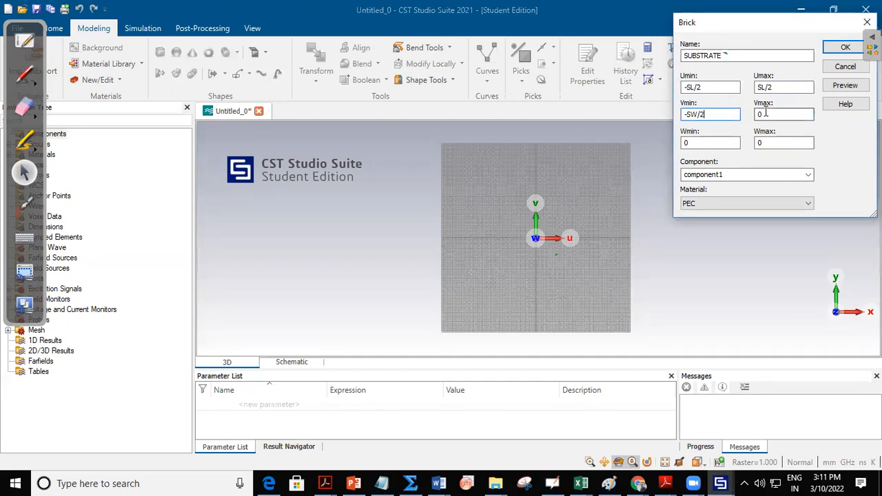
text(SW/2)
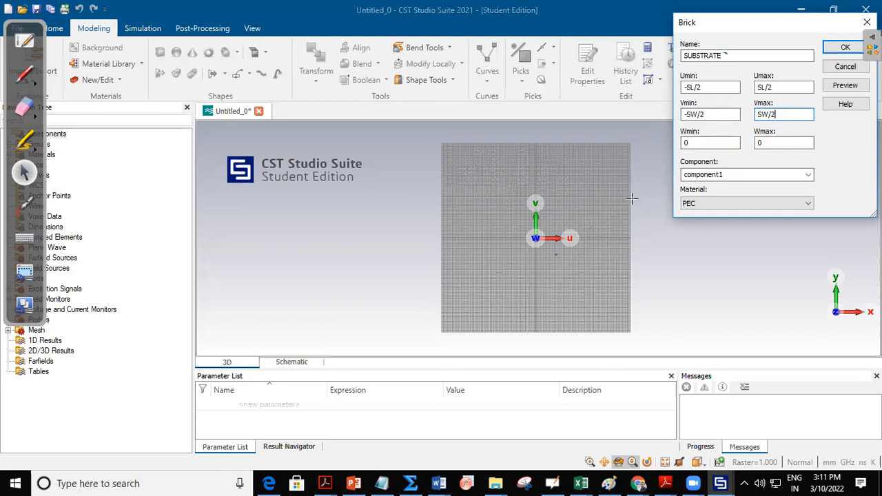
double_click(779, 143)
text(SH)
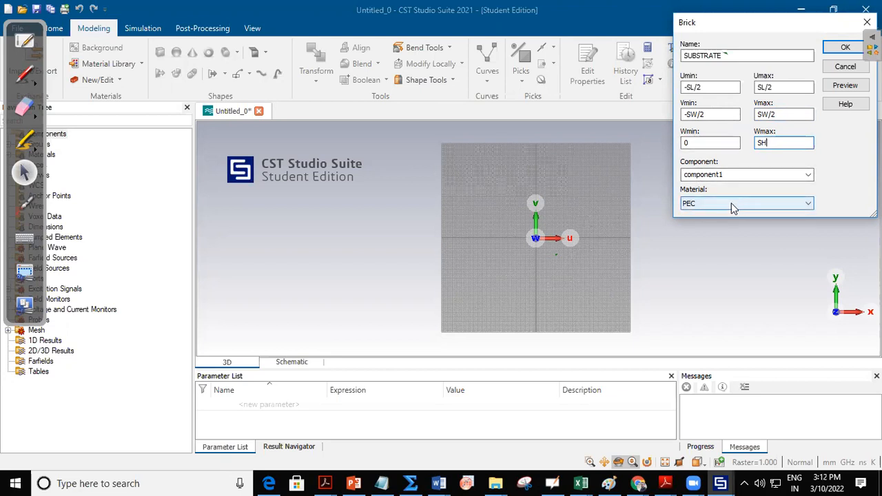
drag(552, 314, 560, 192)
mouse_move(551, 273)
mouse_down()
mouse_move(577, 177)
mouse_move(577, 148)
mouse_move(561, 144)
mouse_move(556, 283)
mouse_up()
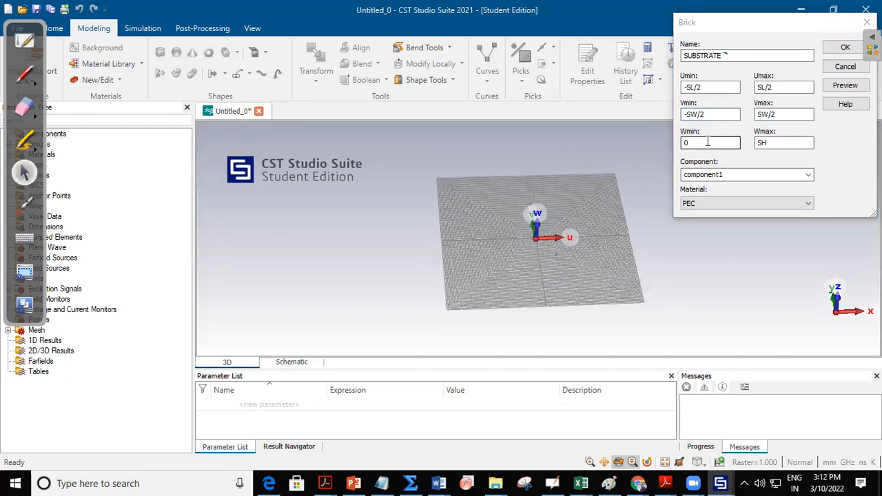
Load FR-4 (lossy) from the material library as the substrate brick's material.
click(729, 204)
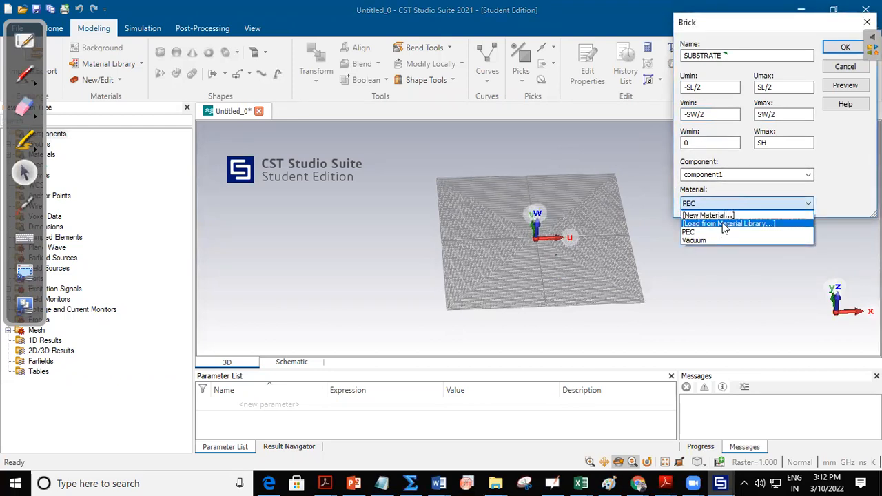
click(722, 224)
click(630, 47)
text(FR)
drag(630, 47, 601, 48)
text(FR-4)
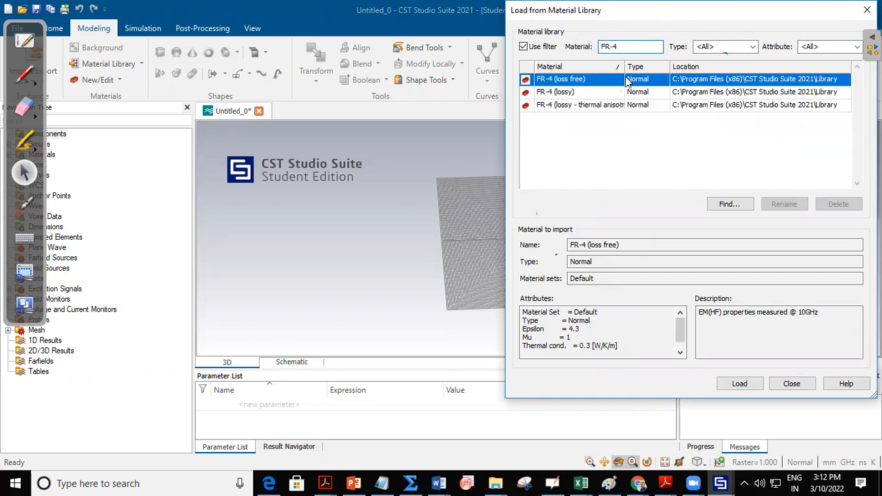
click(606, 93)
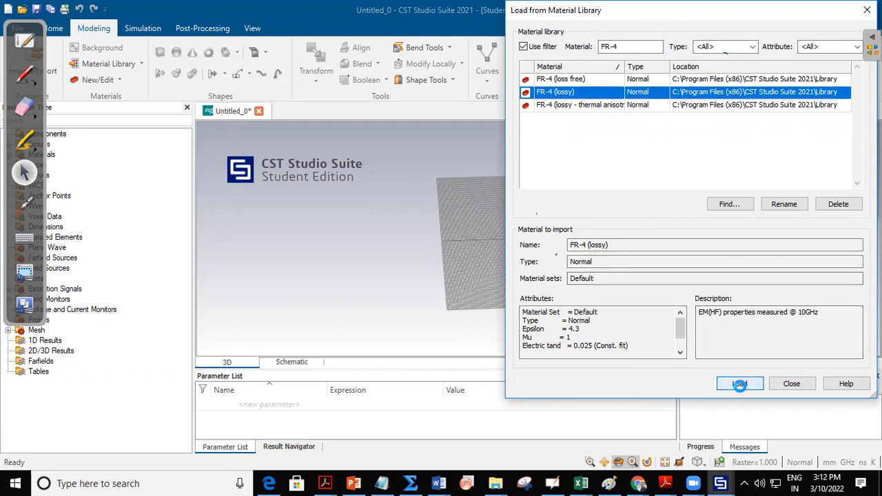
click(739, 385)
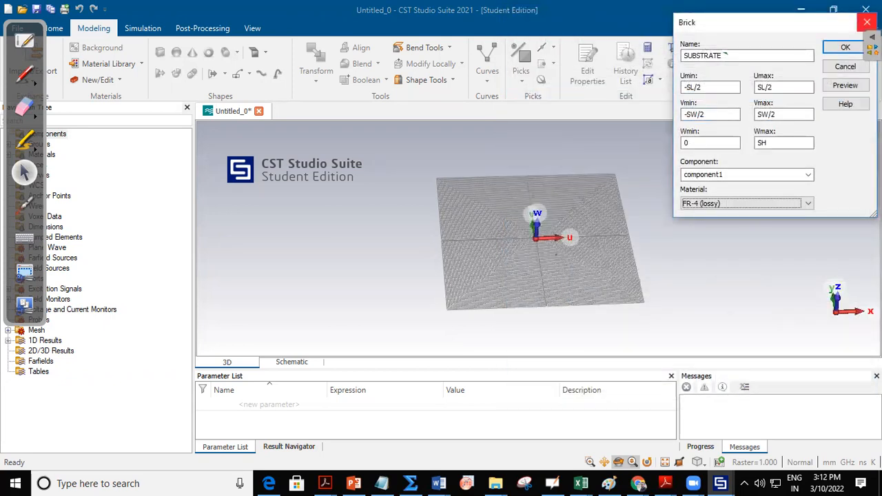
Preview the brick and define the missing parameter SL as 59 with the description S_Length.
click(844, 86)
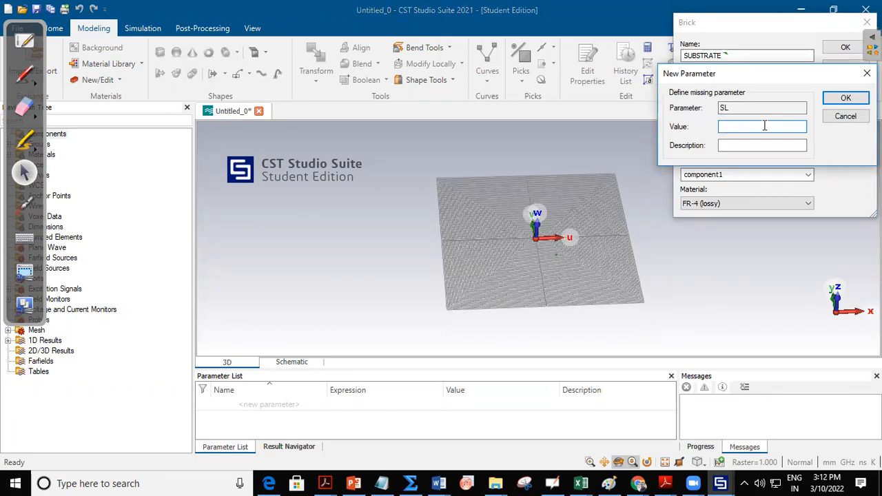
text(59)
key(Tab)
text(L)
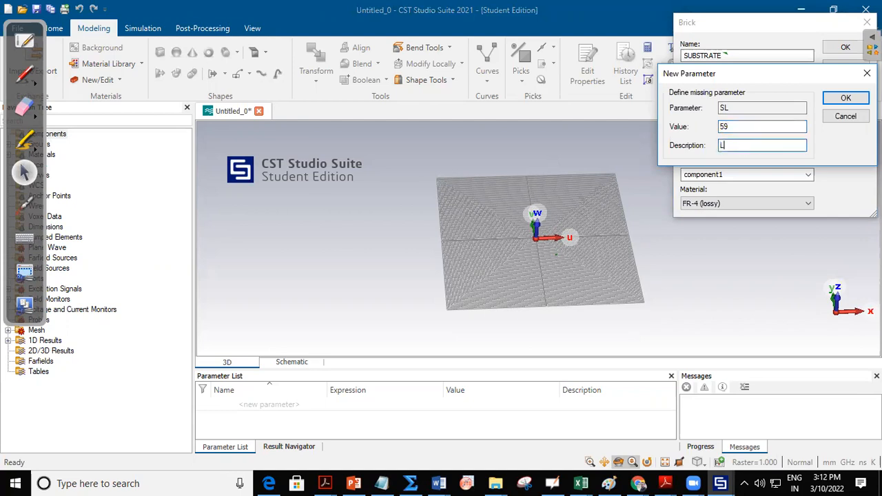
text(ength)
click(721, 145)
text(S_)
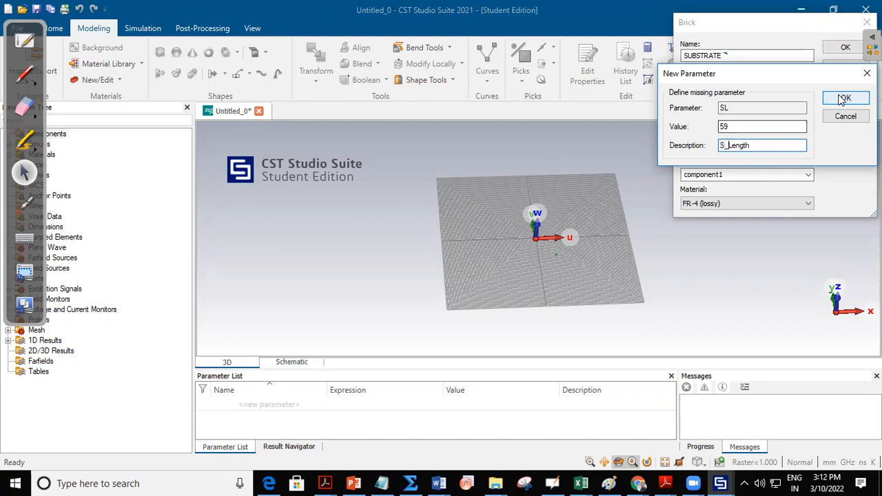
click(845, 99)
Define the missing parameter SW as 76 with the description S_width.
click(737, 128)
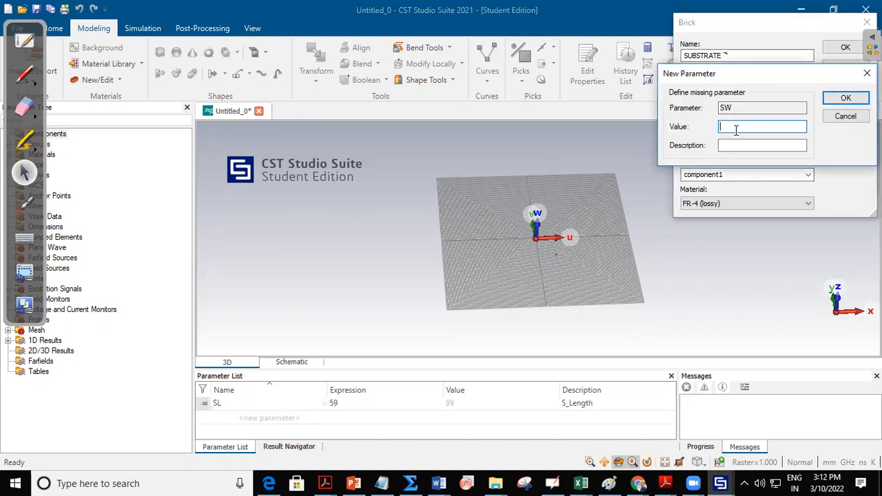
text(76)
click(730, 145)
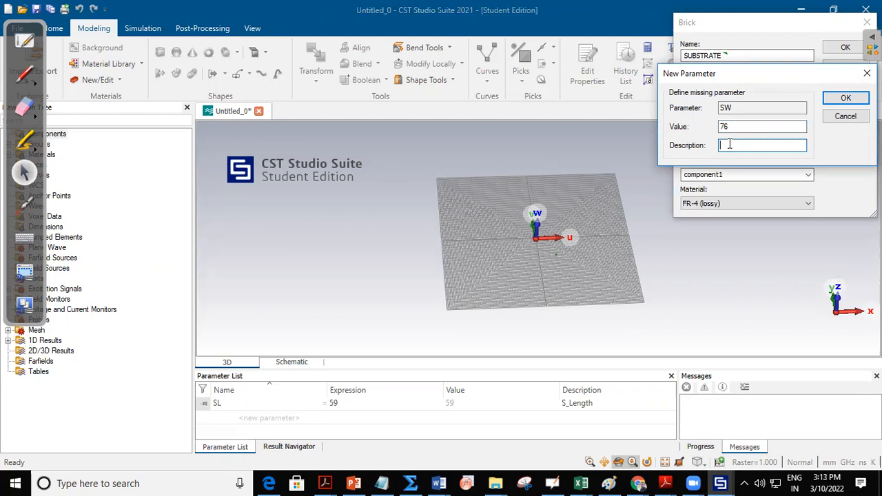
text(S_width)
click(846, 98)
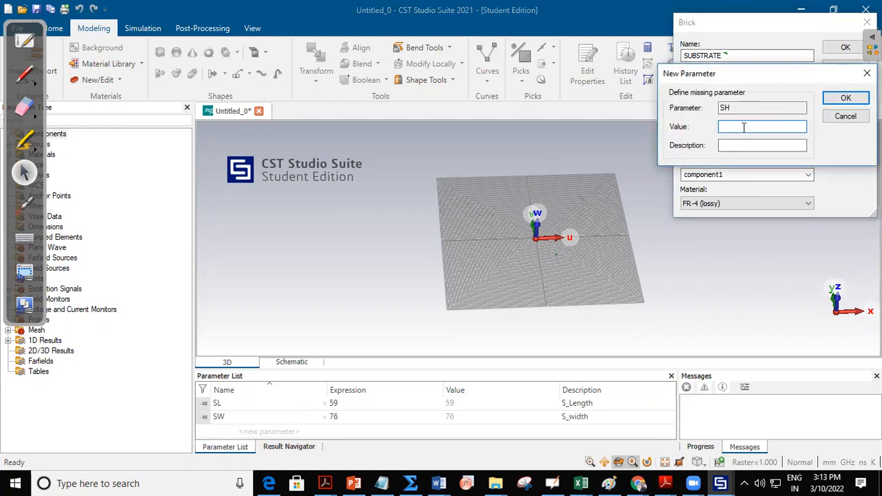
Define the missing parameter SH as 1.5 with the description S_Height, and preview and create the substrate brick.
text(1.5)
click(751, 141)
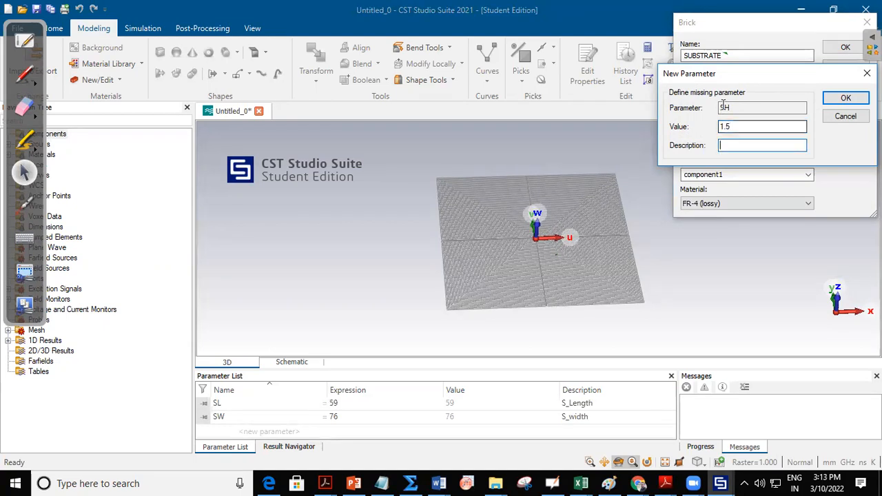
text(Su)
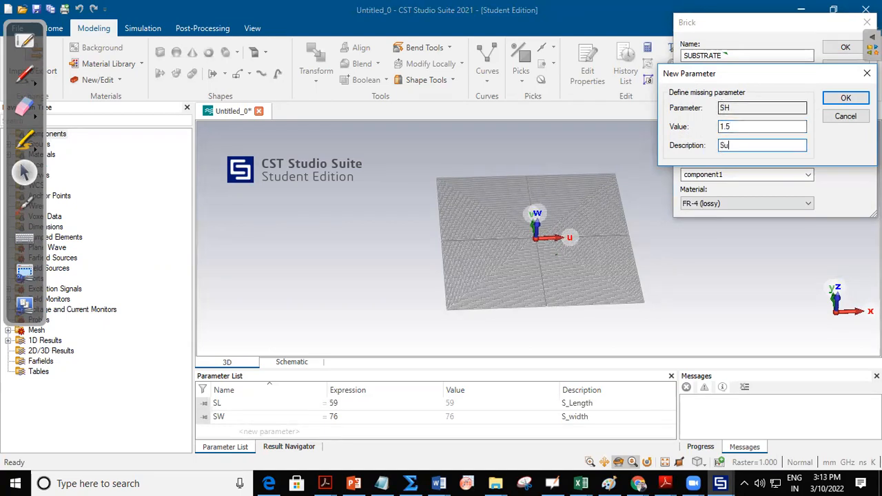
key(BackSpace)
text(_Height)
click(844, 101)
click(846, 85)
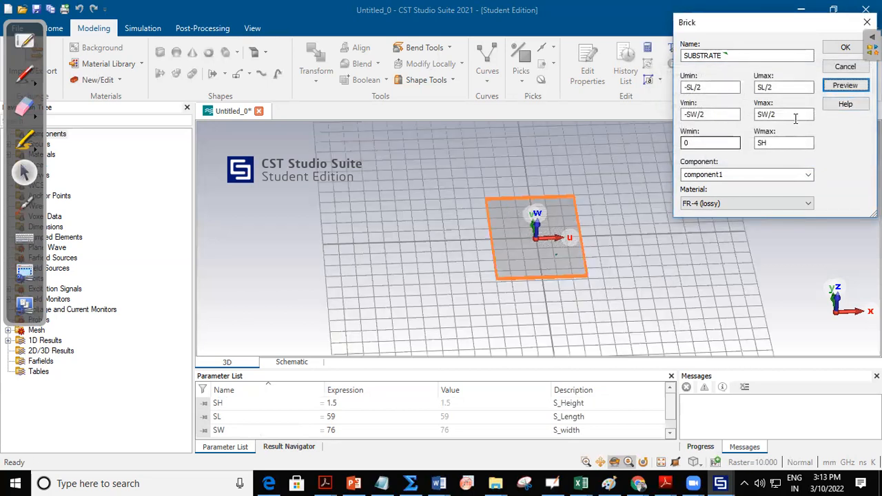
click(846, 49)
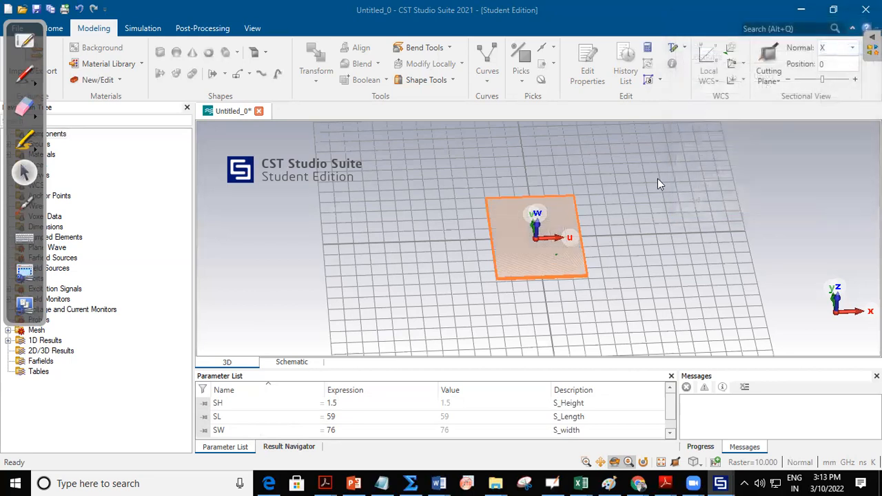
Pick the substrate's underside face and align the local WCS with that selected face.
mouse_move(464, 298)
mouse_down()
mouse_move(451, 266)
mouse_move(449, 206)
mouse_move(469, 158)
mouse_move(459, 196)
mouse_move(457, 184)
mouse_move(445, 362)
mouse_move(464, 287)
mouse_move(417, 288)
mouse_move(508, 299)
mouse_move(474, 297)
mouse_up()
drag(527, 338, 507, 129)
drag(488, 208, 501, 151)
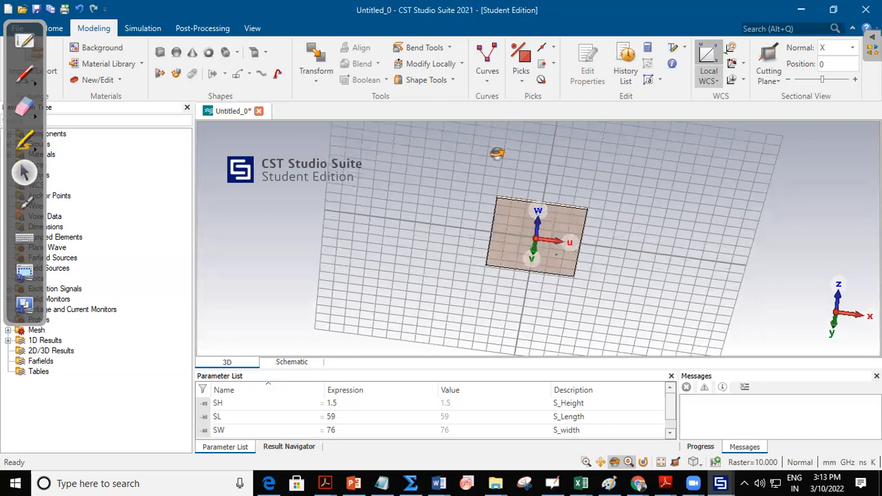
click(524, 84)
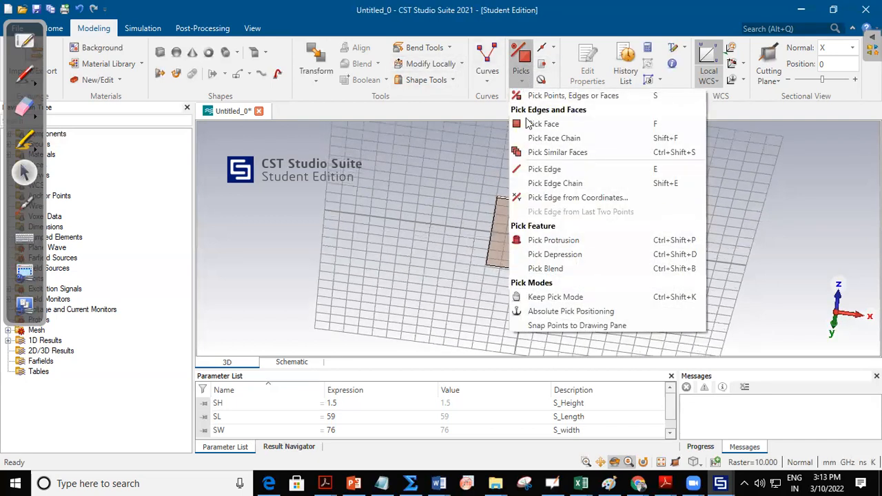
click(532, 122)
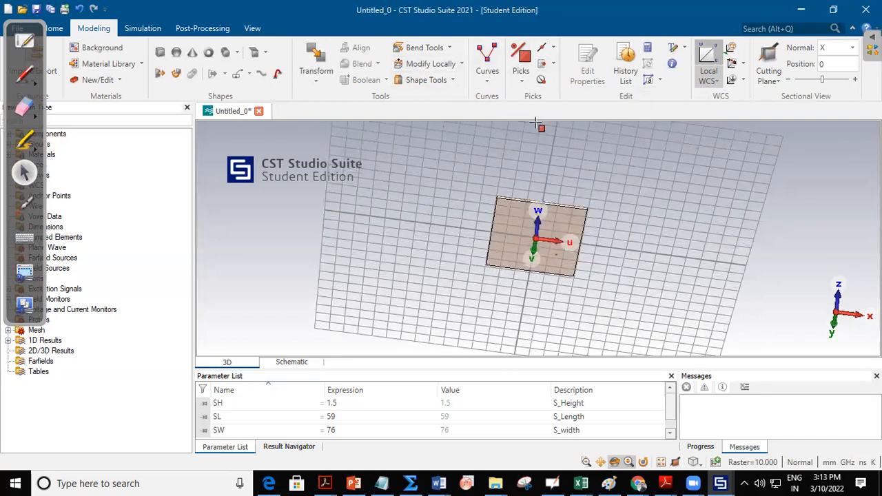
click(566, 214)
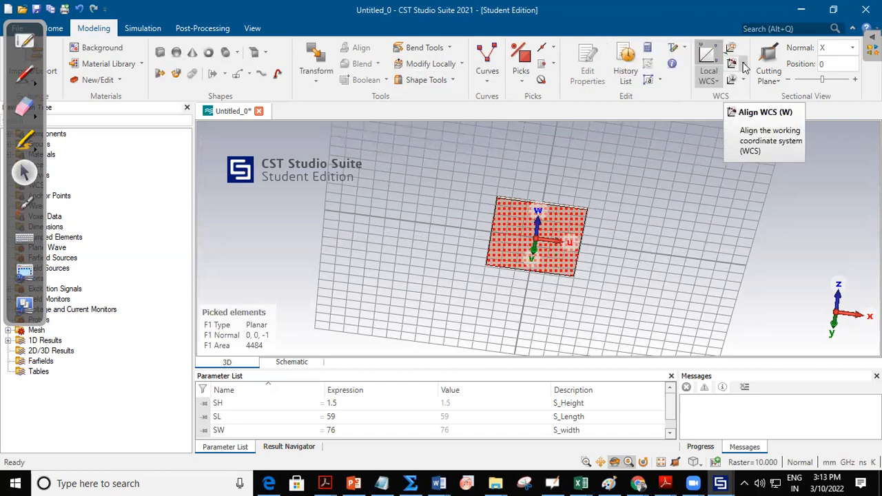
click(744, 67)
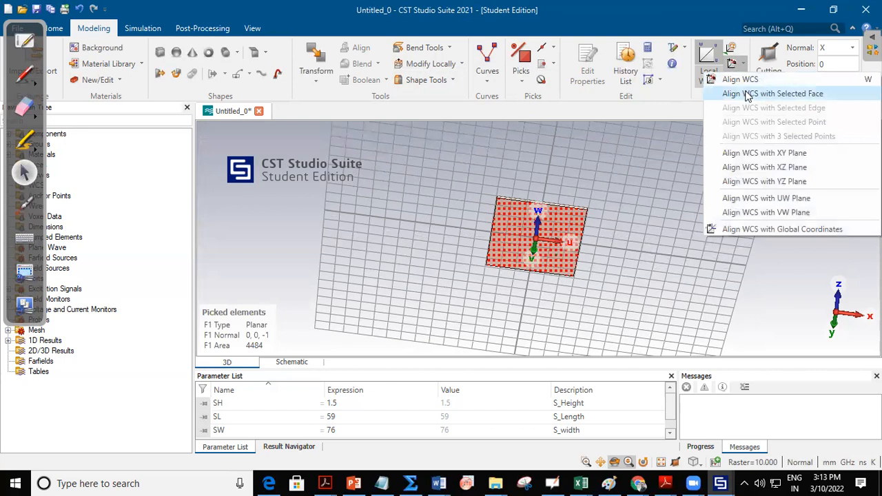
click(748, 95)
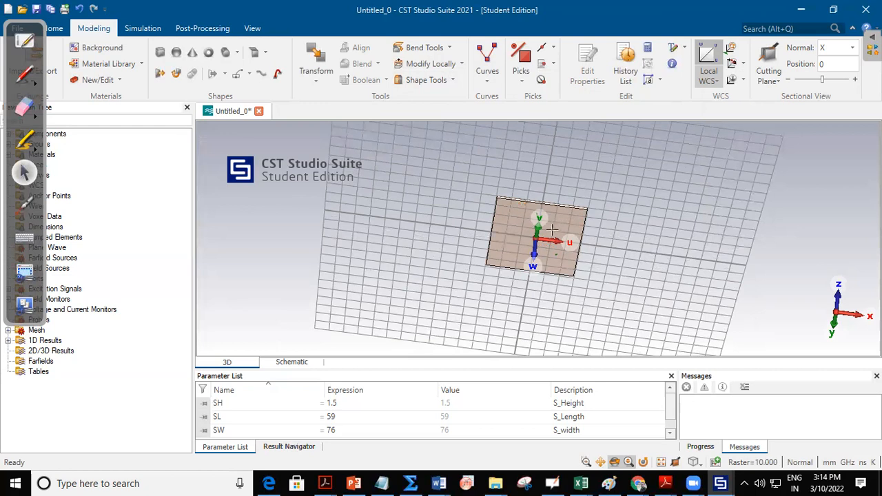
Start a new brick named Ground Plane with a U range from -SL/2 to SL/2.
click(160, 53)
key(Escape)
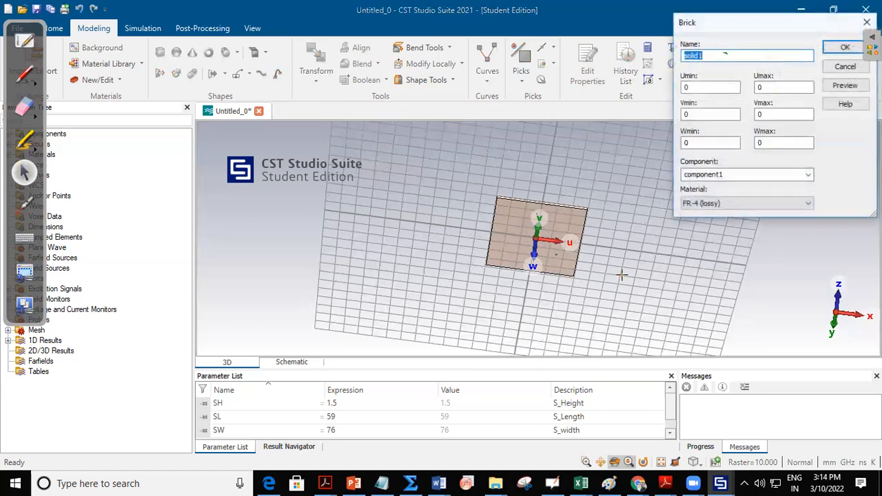
text(Ground Plane)
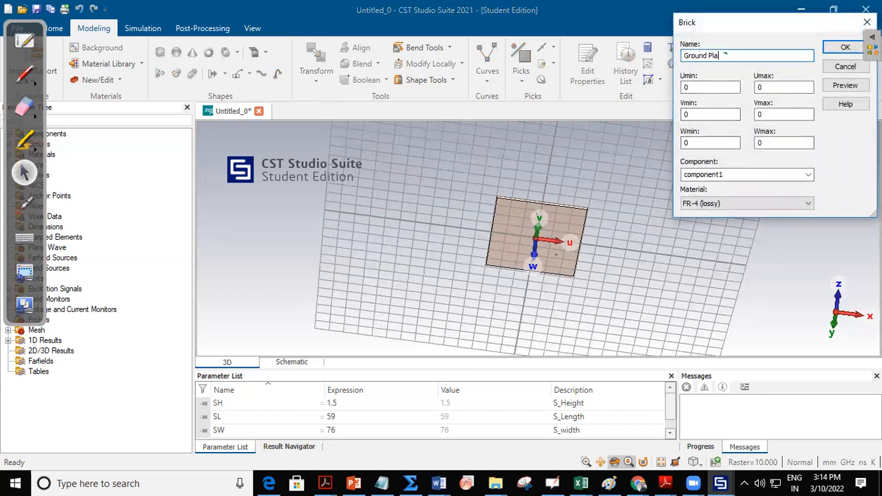
double_click(705, 88)
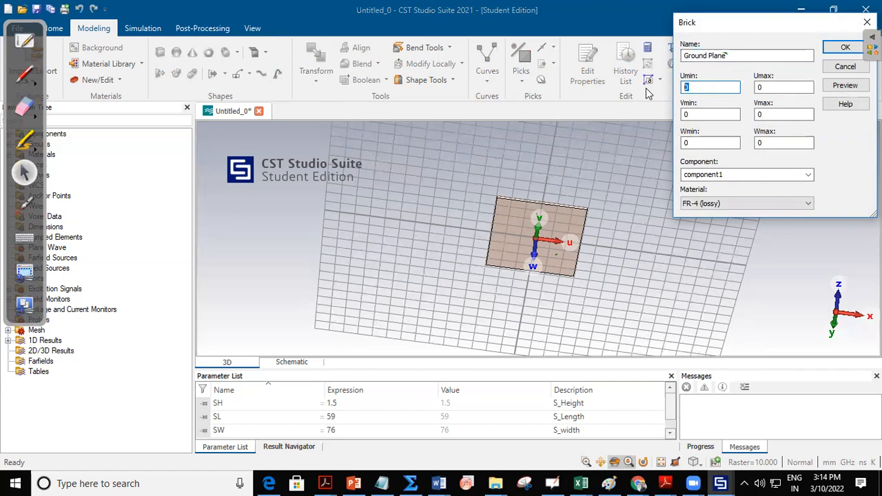
text(SH)
key(shift+Right)
text(-SL)
drag(776, 87, 727, 90)
text(SL/2)
Set the ground plane brick's V range from -SW/2 to SW/2 and its Wmax to Mt.
key(Tab)
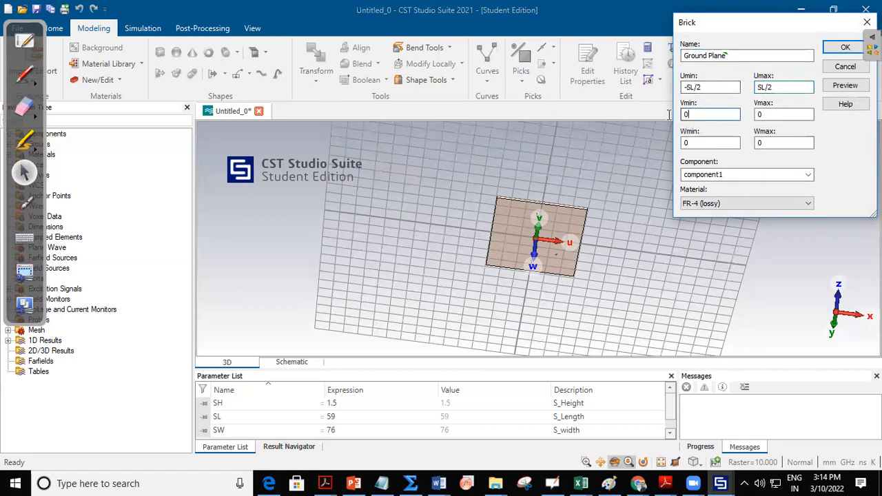
text(-SW/2)
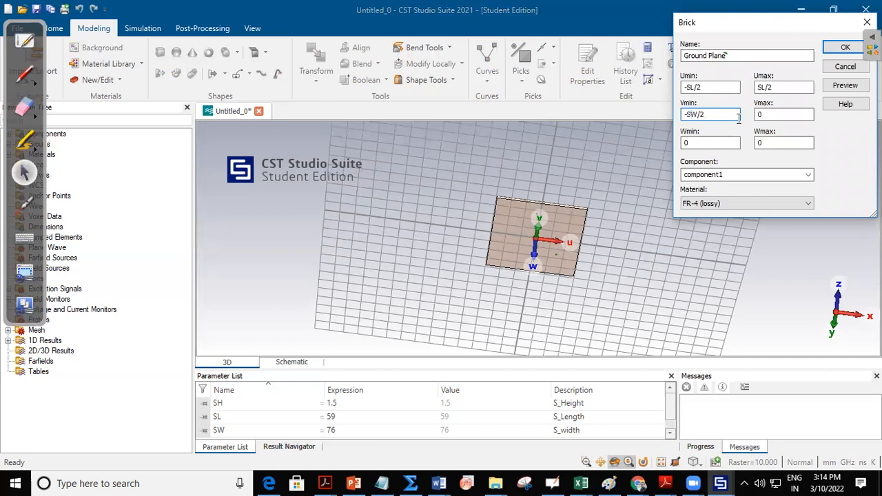
key(Tab)
text(SW)
drag(775, 142, 751, 136)
text(Mt)
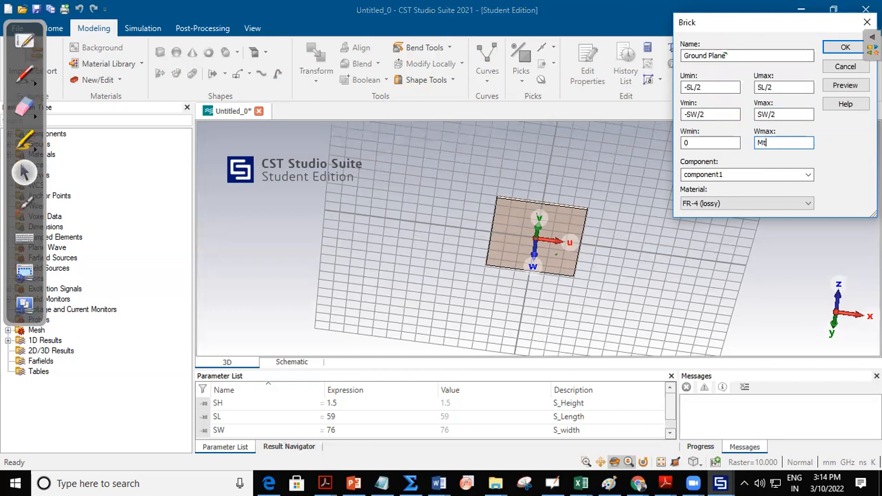
Load Copper (annealed) from the material library as the ground plane brick's material.
click(721, 204)
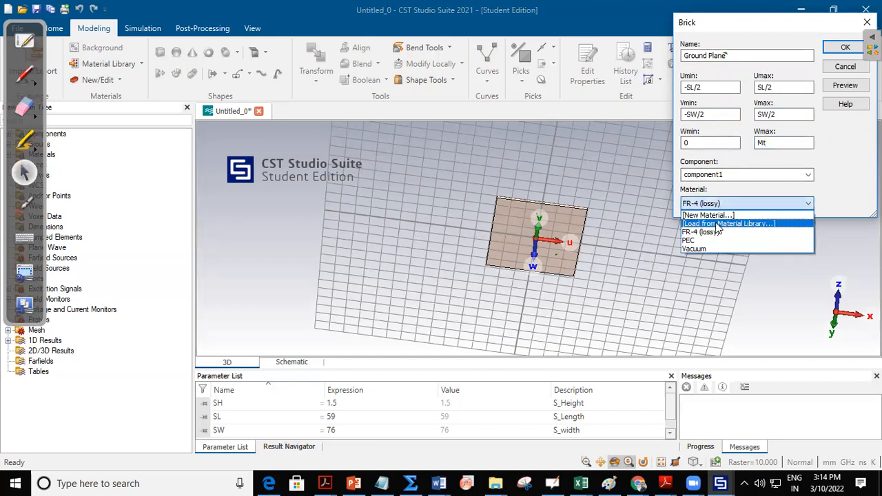
click(717, 224)
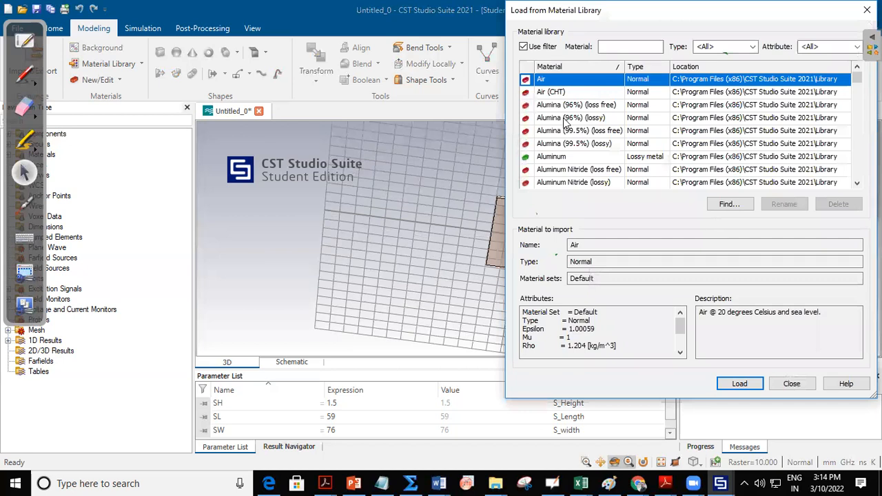
click(566, 107)
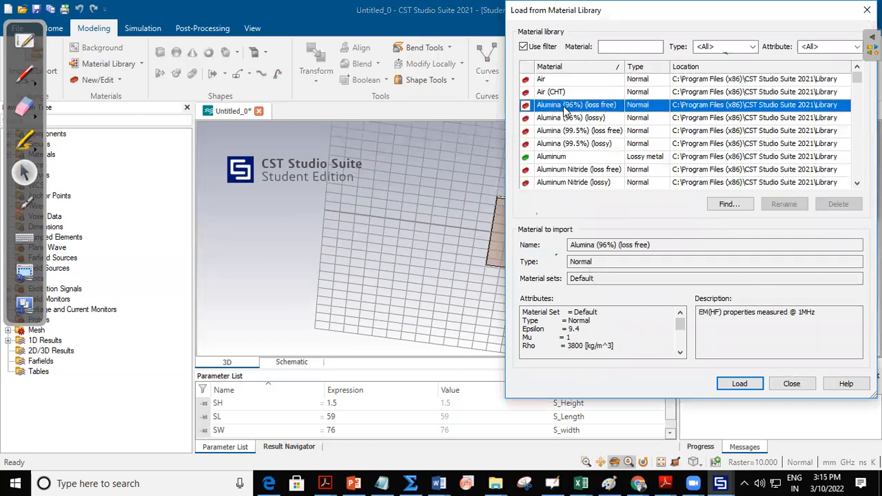
key(c)
key(Down)
key(Down)
key(Down)
key(Down)
key(Down)
key(Down)
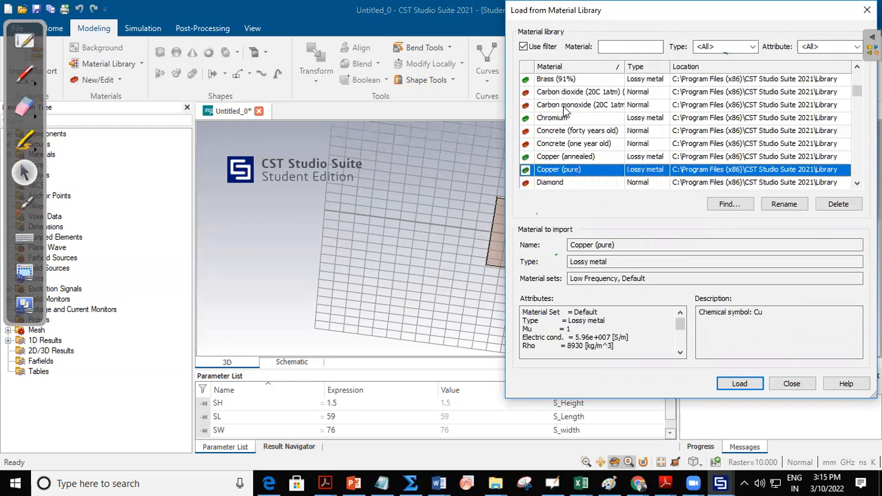
key(Up)
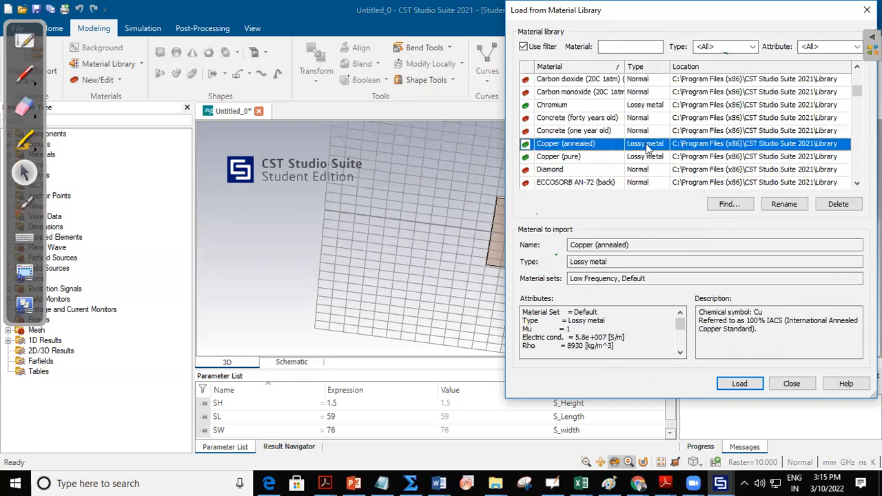
click(736, 387)
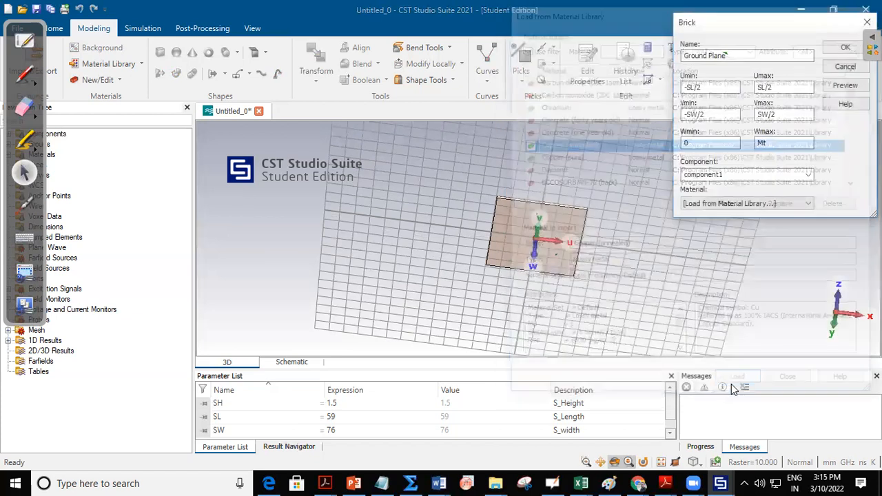
Define the missing parameter Mt as 0.03 with the description Metal thickness, and create the ground plane brick.
click(846, 47)
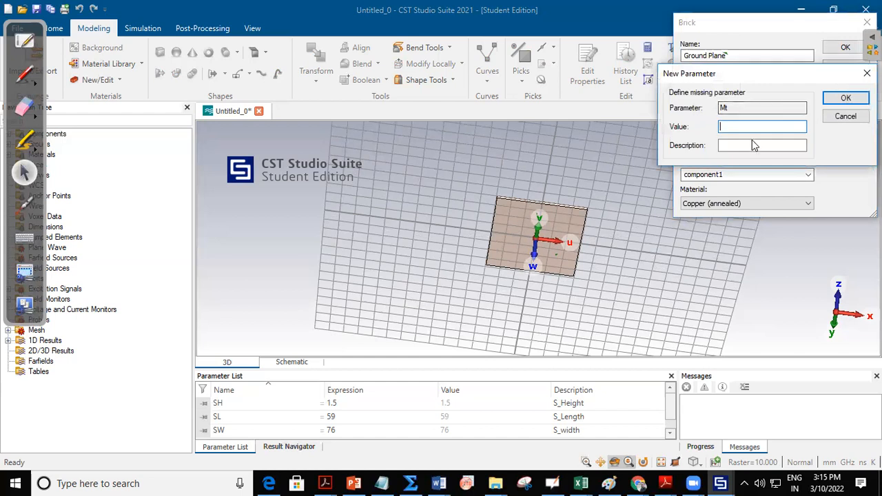
text(0.03)
click(764, 146)
text(Metal thickness)
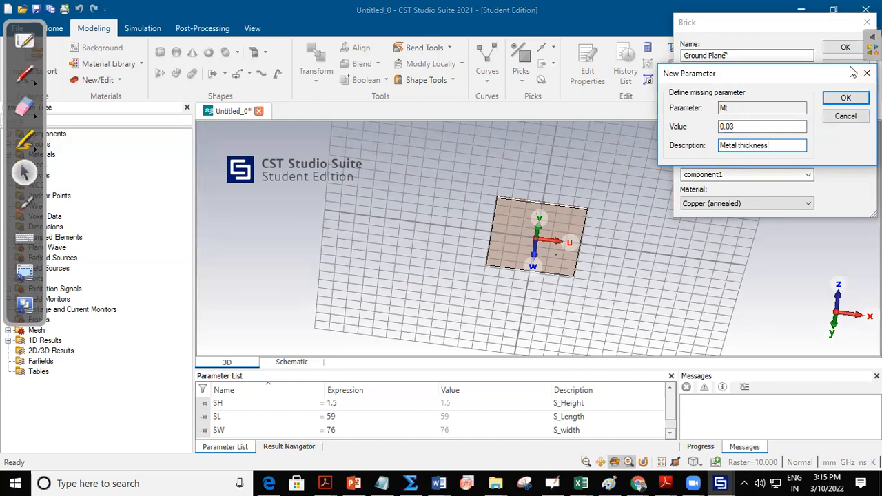
click(846, 98)
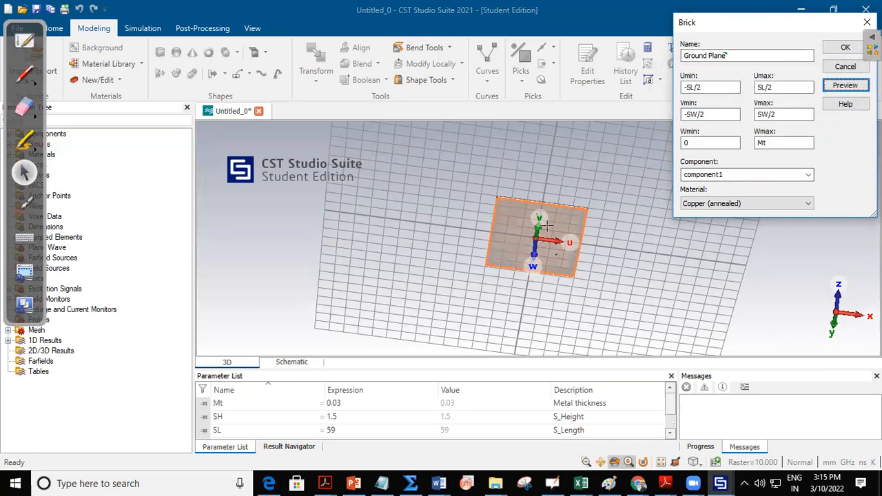
click(844, 48)
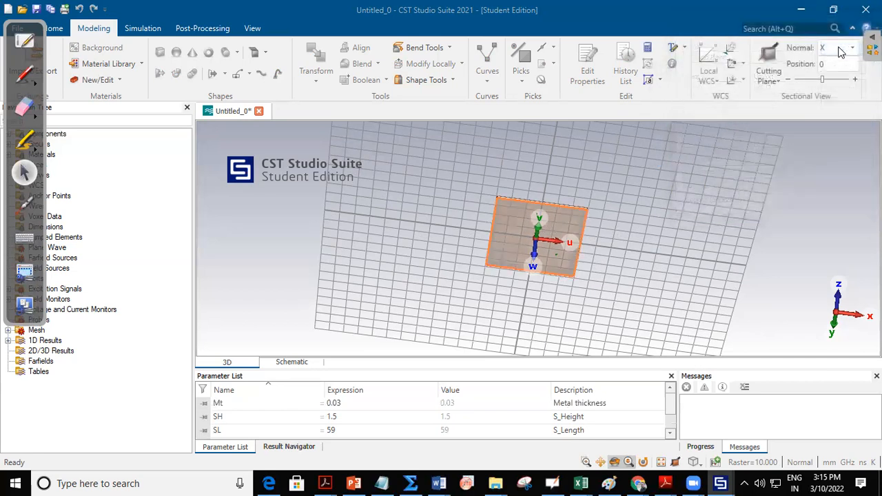
Pick the substrate's upper face, opposite the ground plane, and align the local WCS with it.
drag(616, 178, 605, 317)
drag(622, 219, 616, 268)
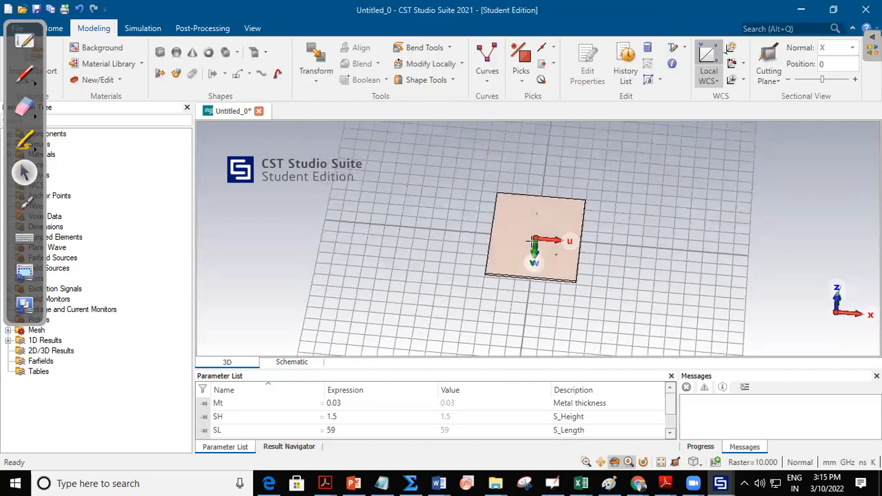
drag(517, 330, 530, 97)
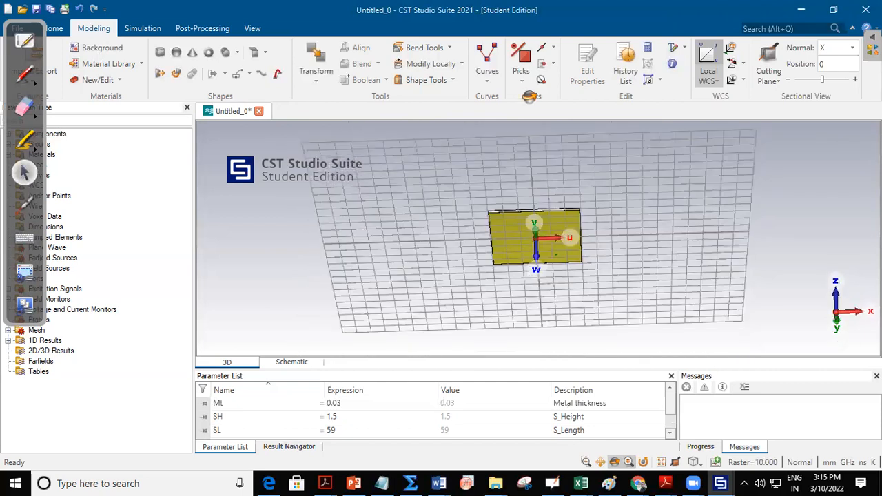
drag(526, 231, 521, 289)
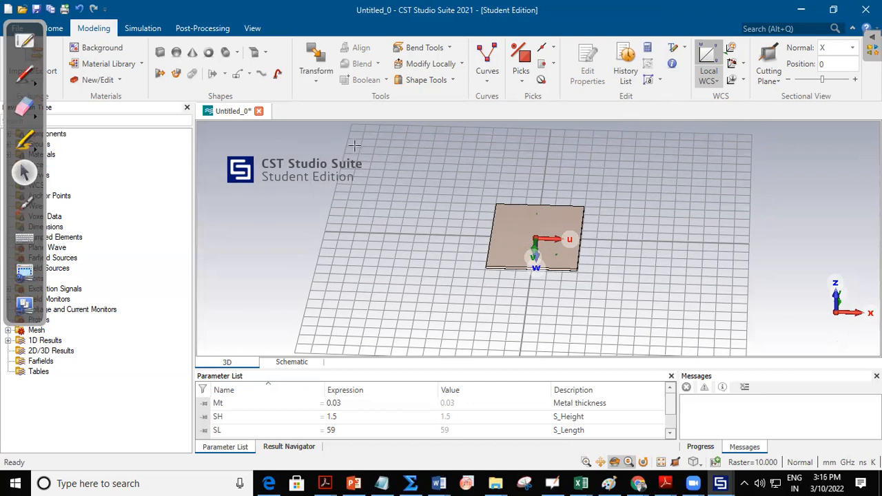
click(523, 80)
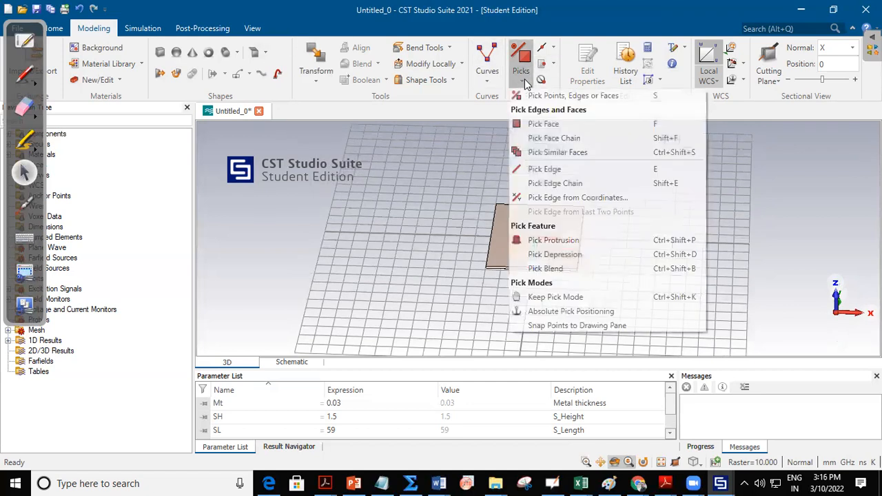
click(541, 124)
click(517, 233)
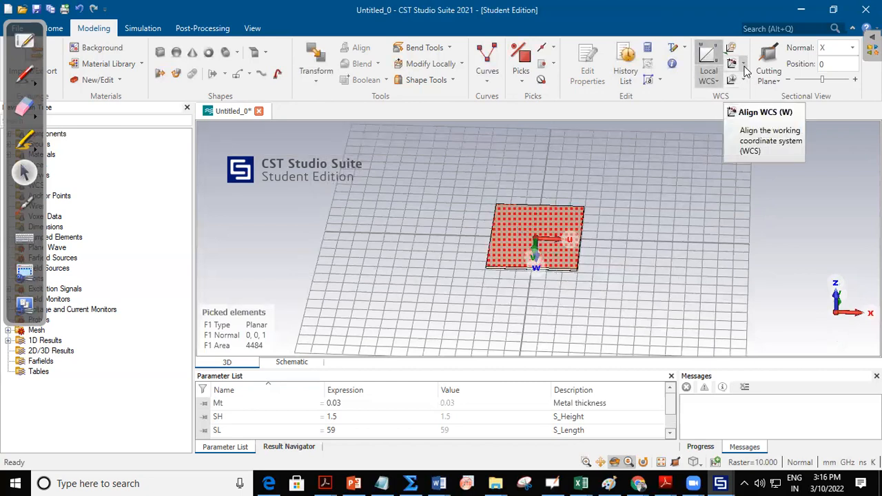
click(744, 66)
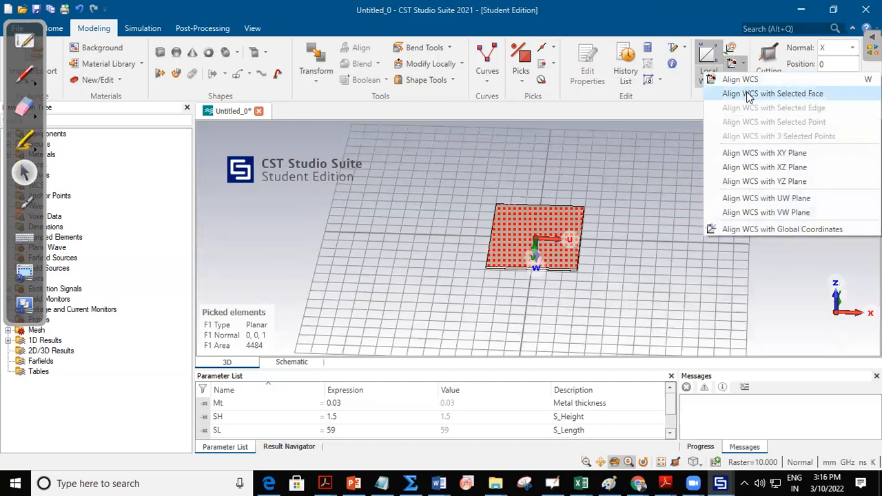
click(749, 95)
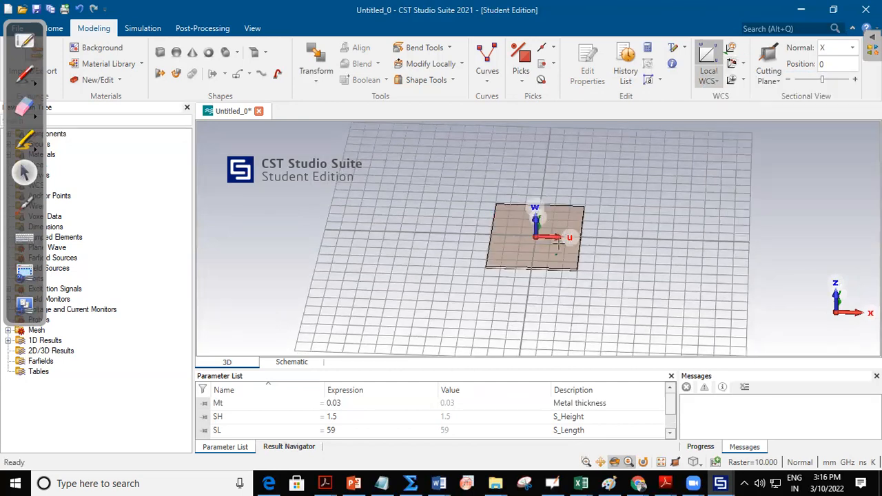
Start a new brick named Patch with a U range from -PL/2 to PL/2.
click(160, 51)
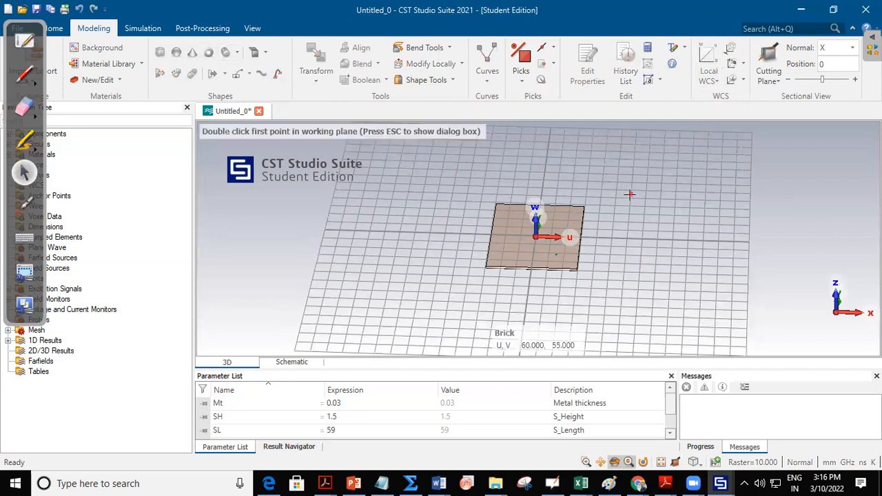
key(Escape)
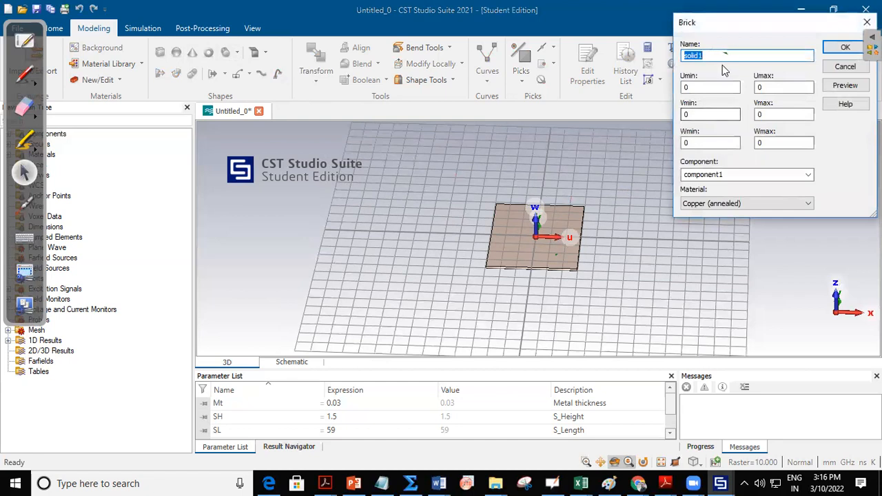
text(P)
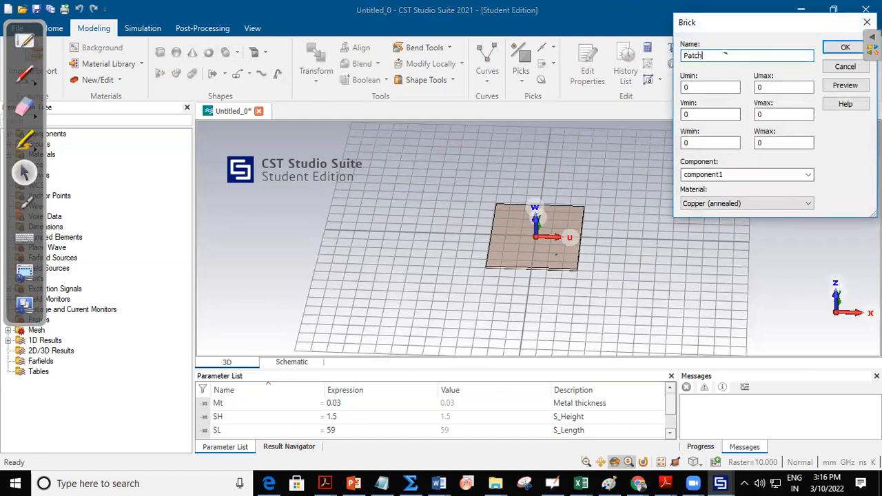
text(atch)
key(Tab)
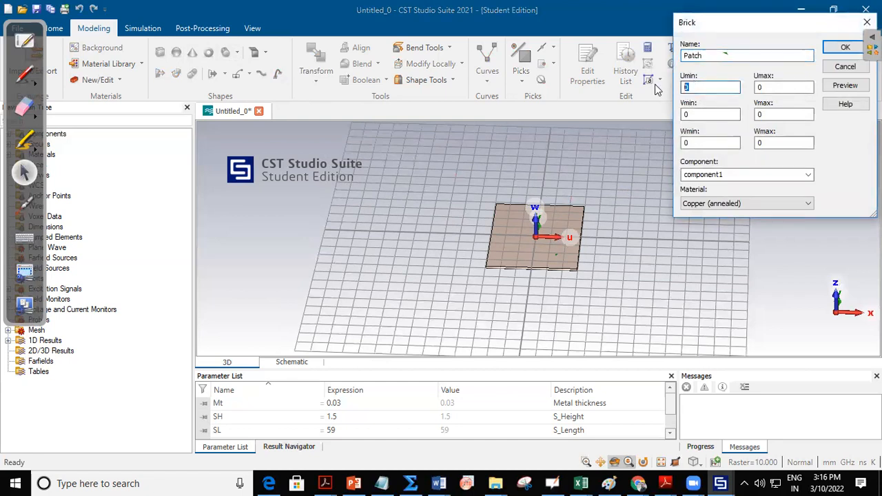
text(=)
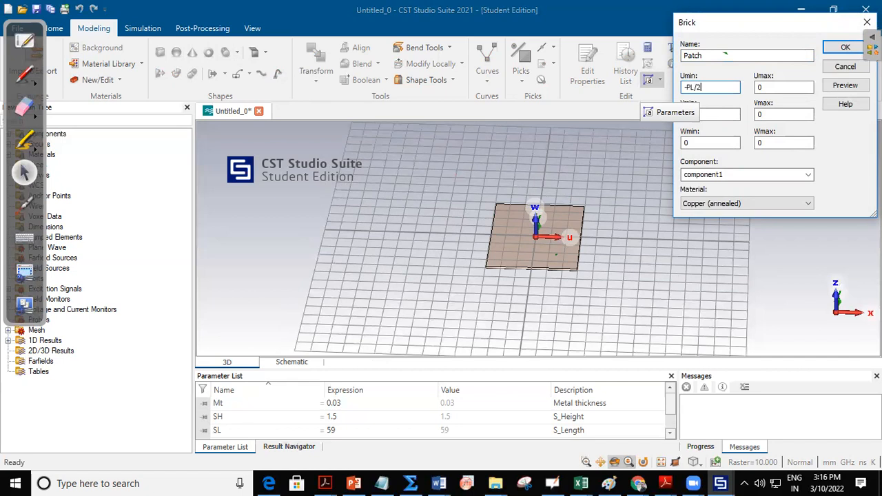
key(Tab)
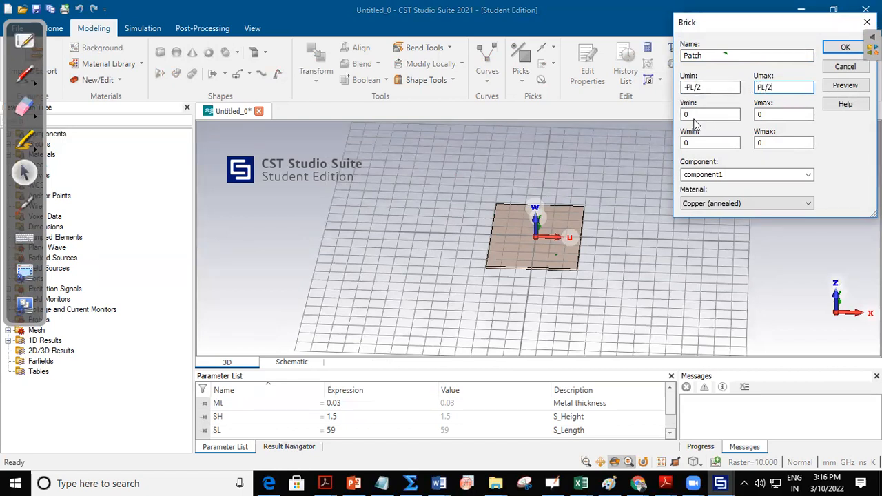
Set the Patch brick's V range from -PW/2 to PW/2 and its Wmax to Mt, and request a preview.
key(Tab)
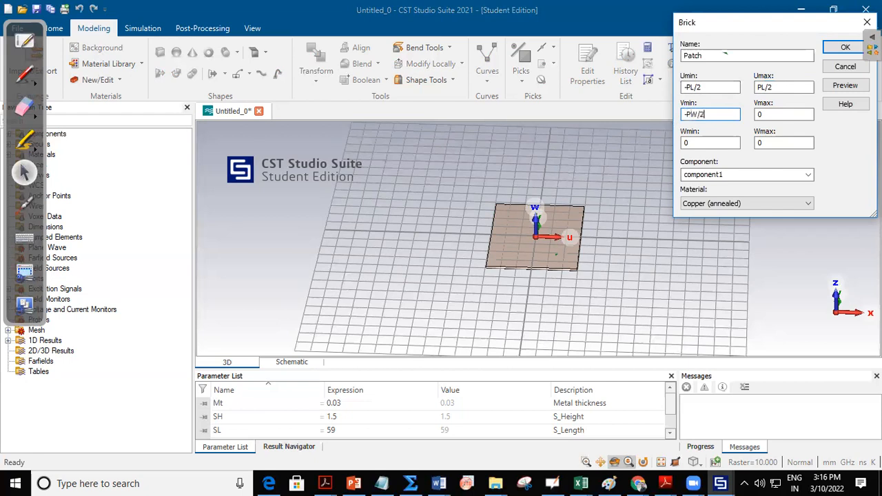
key(Tab)
text(P)
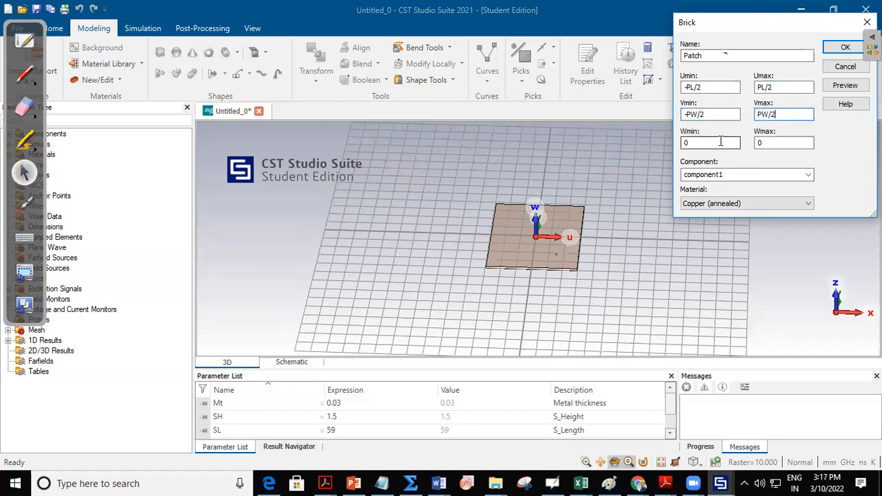
double_click(763, 143)
text(Mt)
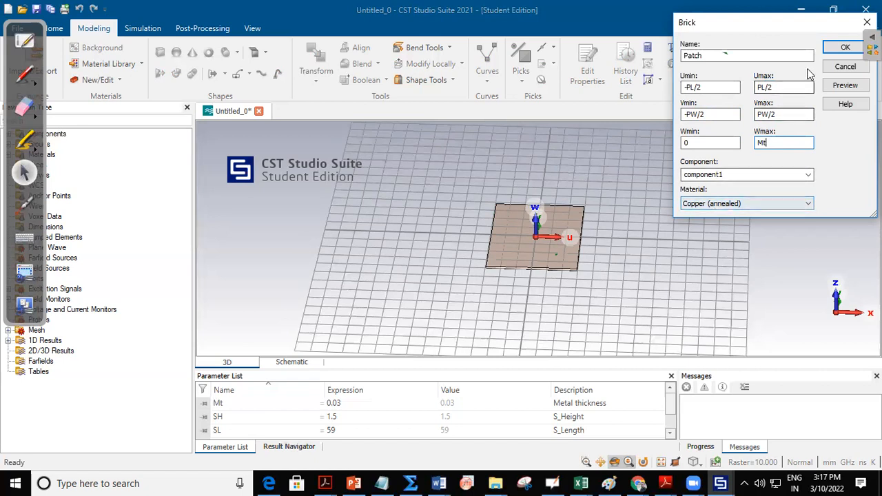
click(834, 87)
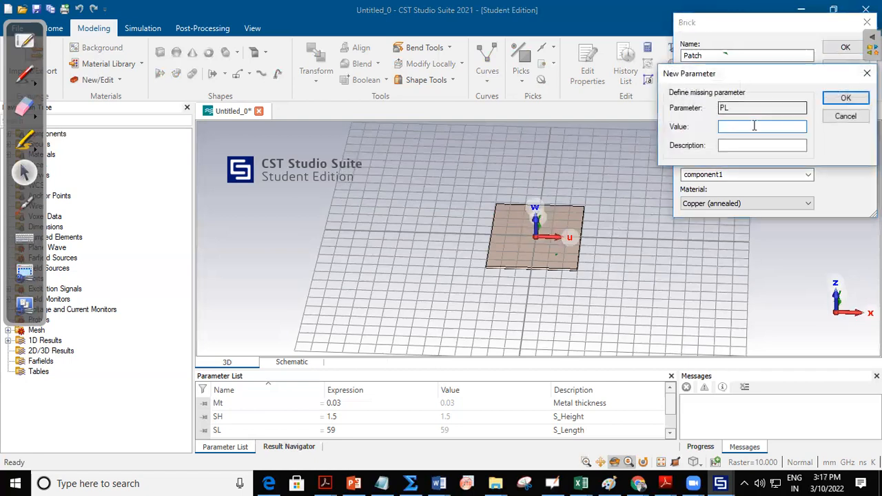
Switch to the Pasternack microstrip patch antenna calculator in Chrome and examine its inputs, results and width and length formulas.
click(637, 483)
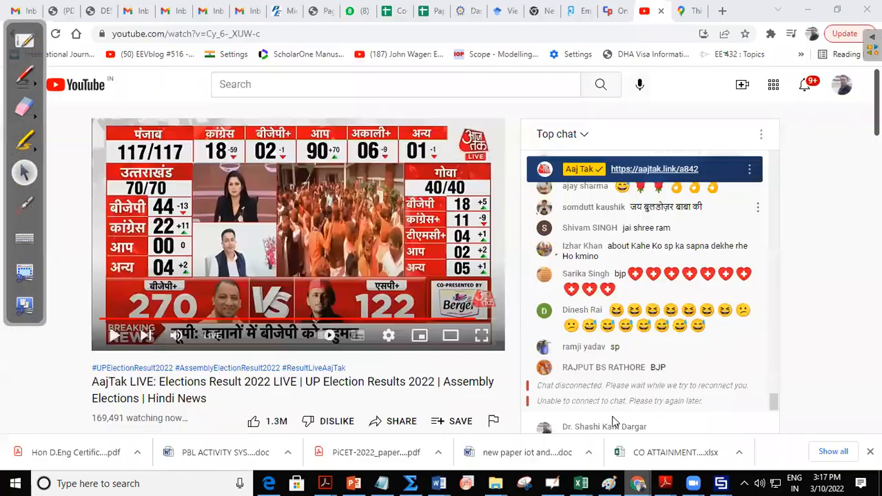
click(610, 422)
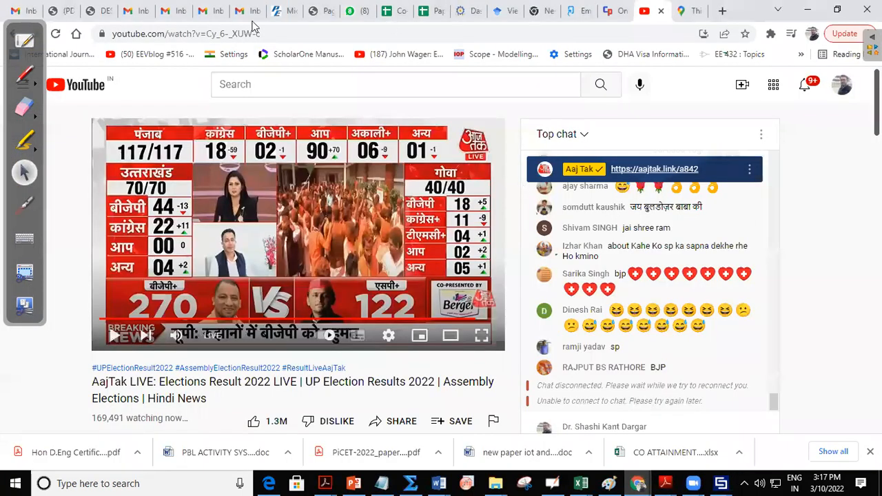
click(280, 12)
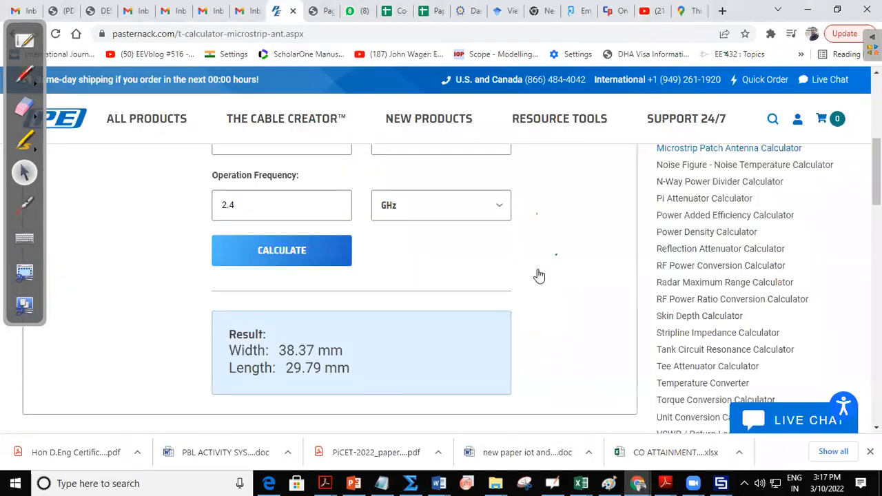
drag(877, 172, 877, 149)
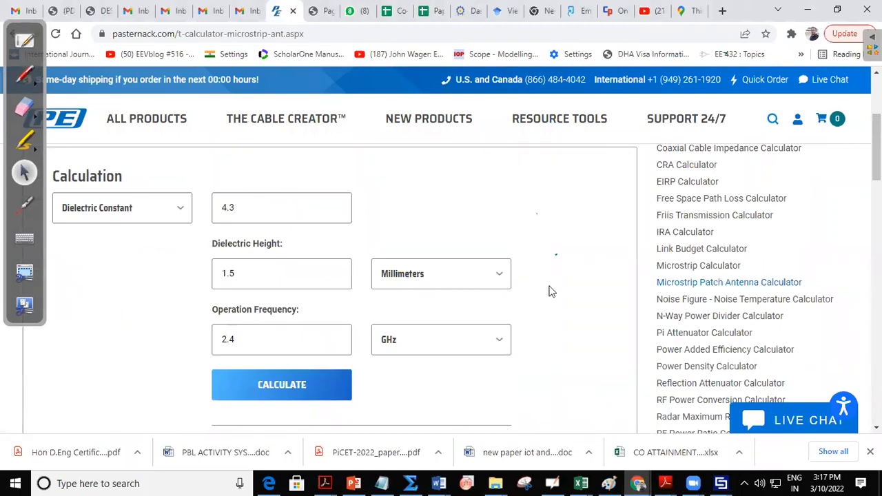
drag(877, 148, 877, 224)
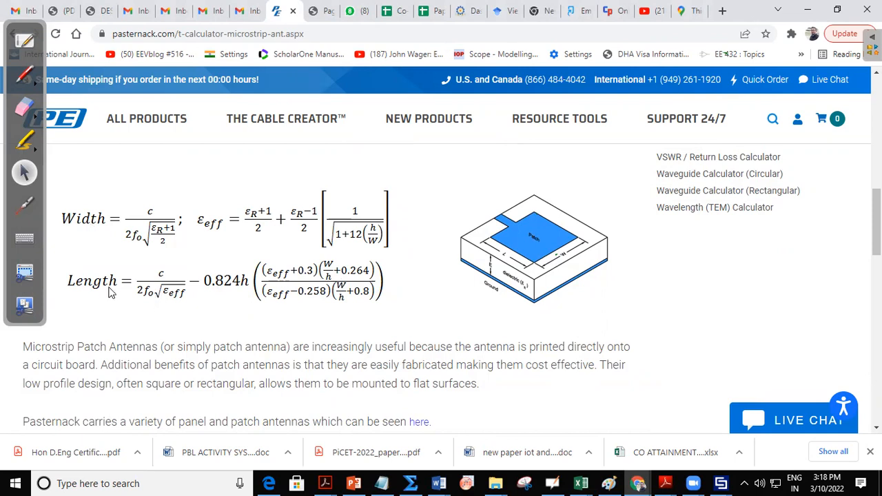
scroll(558, 253, up, 6)
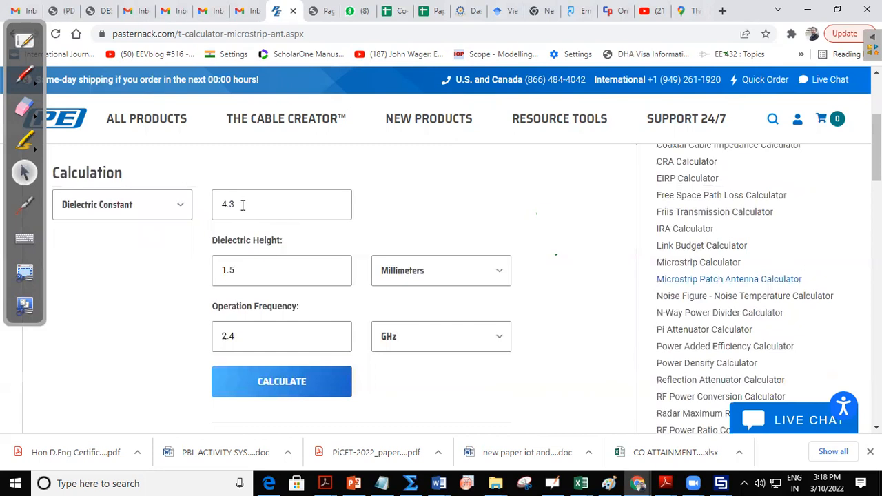
Calculate the patch dimensions for dielectric constant 4.3, dielectric height 1.5 mm and operation frequency 2.4 GHz.
double_click(241, 204)
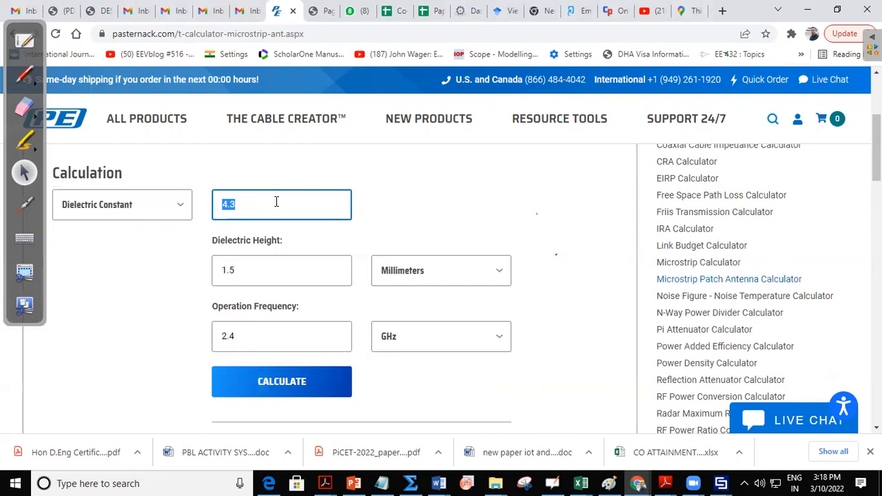
click(288, 270)
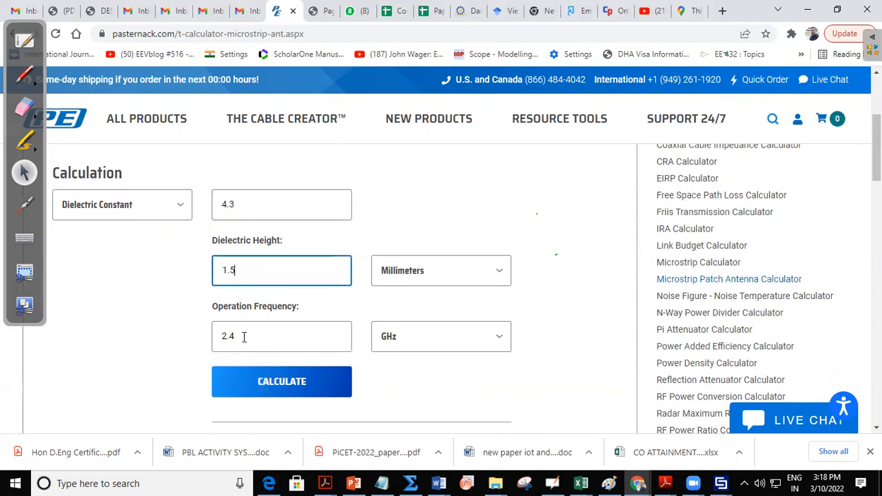
click(282, 383)
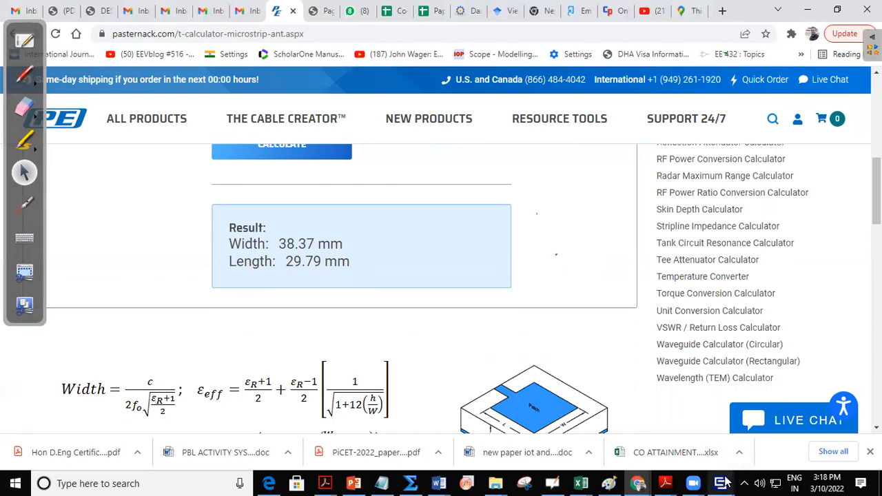
Switch back to the CST Studio Suite project and define the missing parameter PL as 29.79, leaving its description empty.
mouse_move(724, 483)
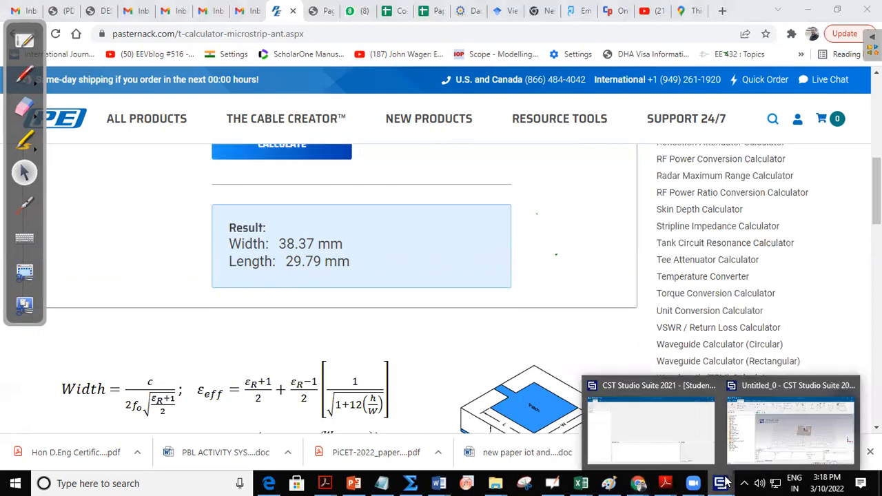
click(792, 433)
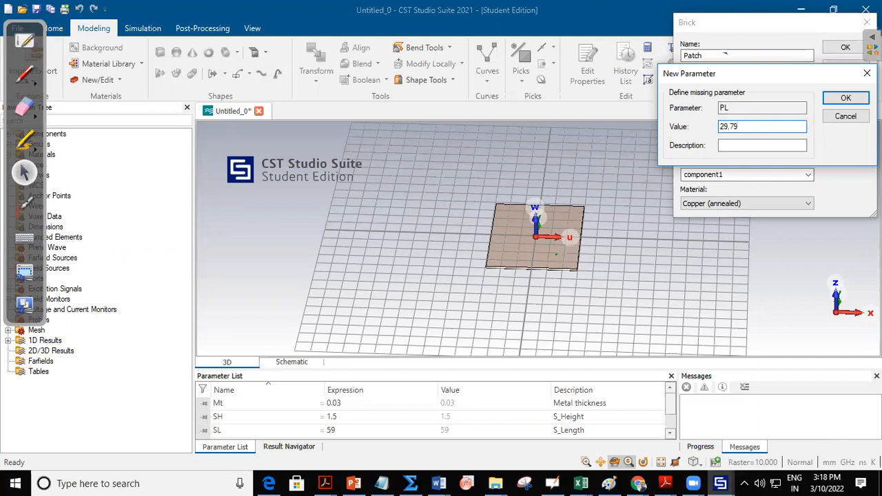
click(751, 146)
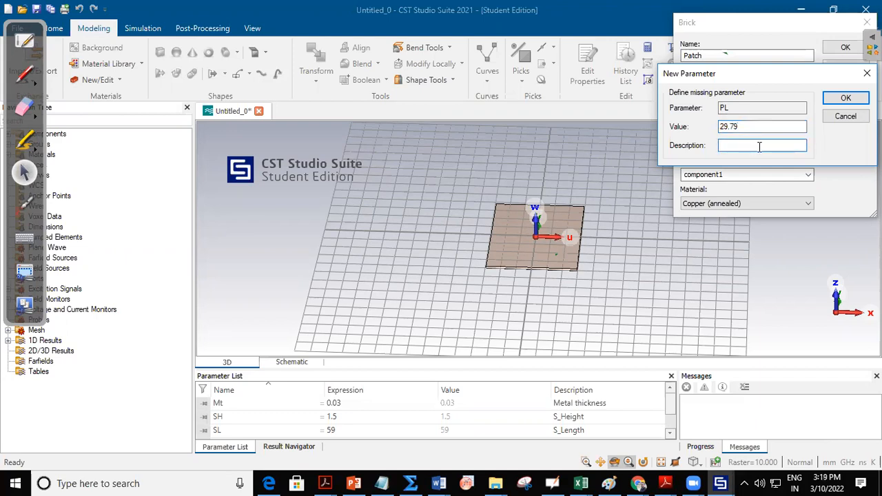
click(845, 97)
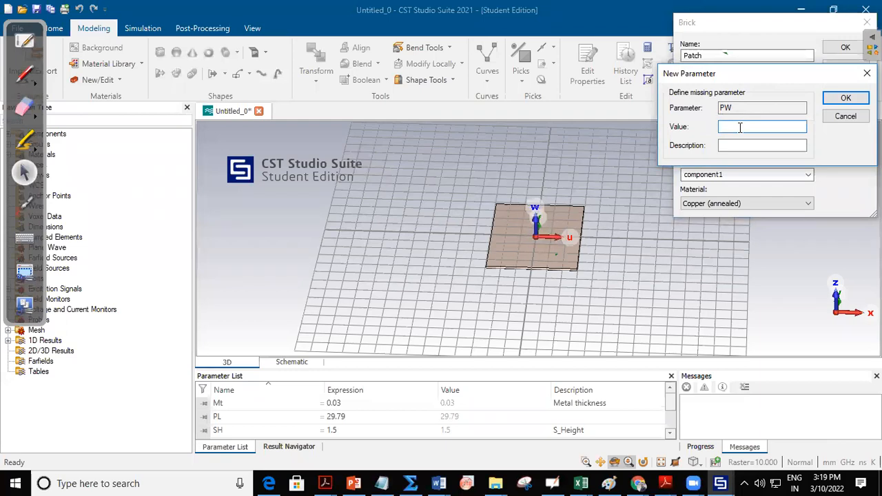
Define the missing parameter PW as 38.37 and create the Patch brick in Copper (annealed).
text(38.37)
click(845, 97)
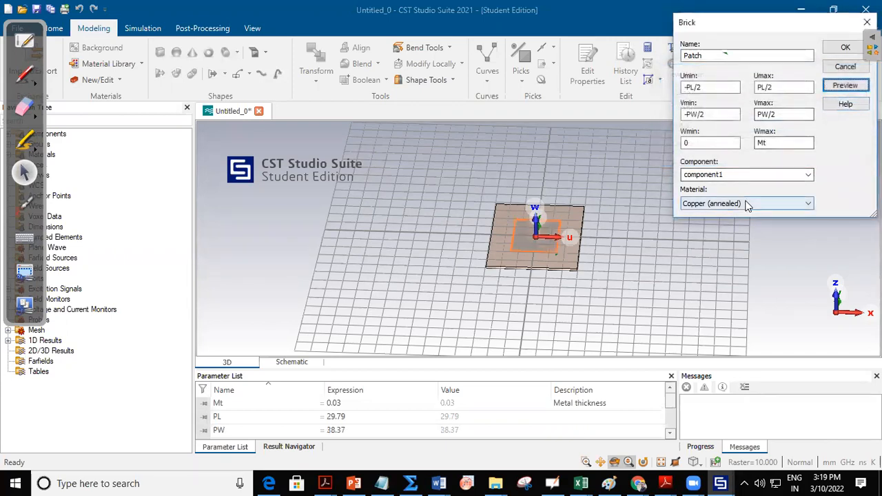
click(844, 48)
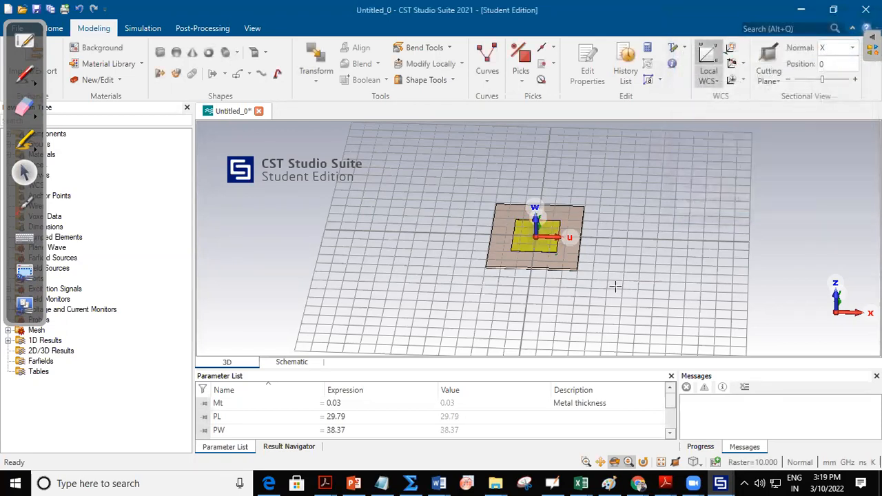
Inspect the finished patch on the substrate from above at a closer zoom.
drag(565, 299, 577, 328)
drag(472, 191, 479, 272)
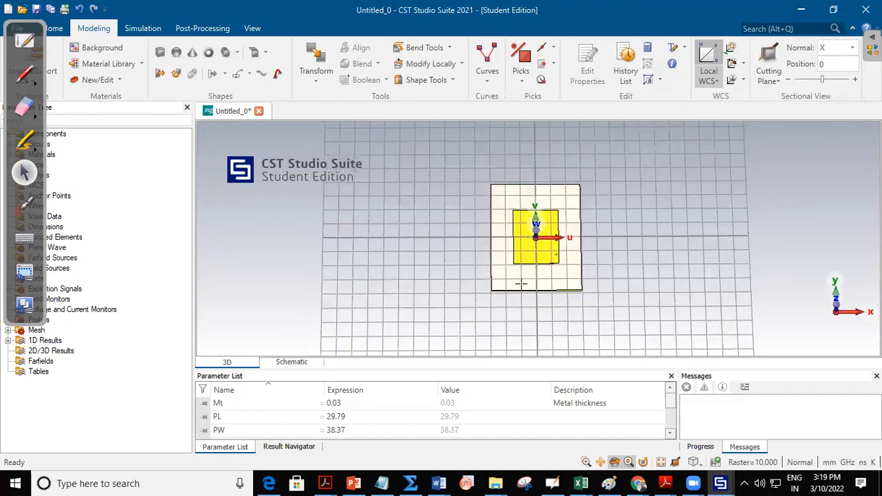
click(586, 463)
drag(451, 164, 584, 313)
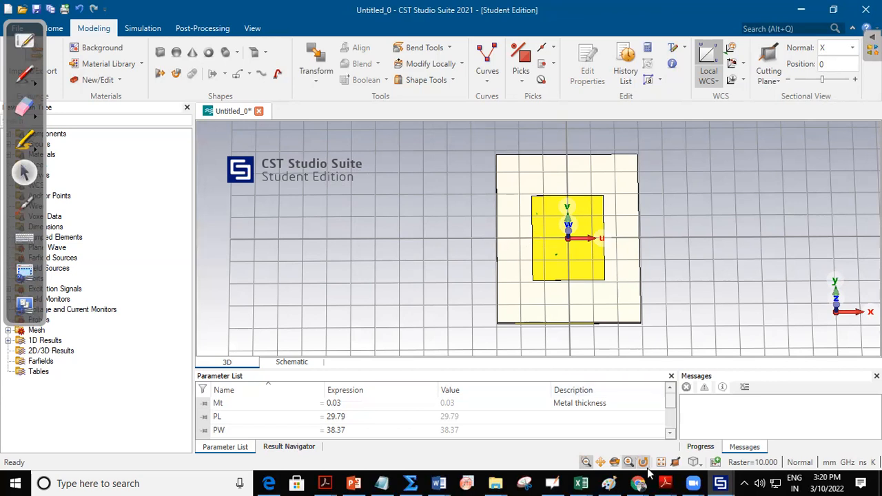
Switch to the OpenBoard whiteboard and sketch a red feed strip from the patch to the substrate's SW edge.
click(553, 483)
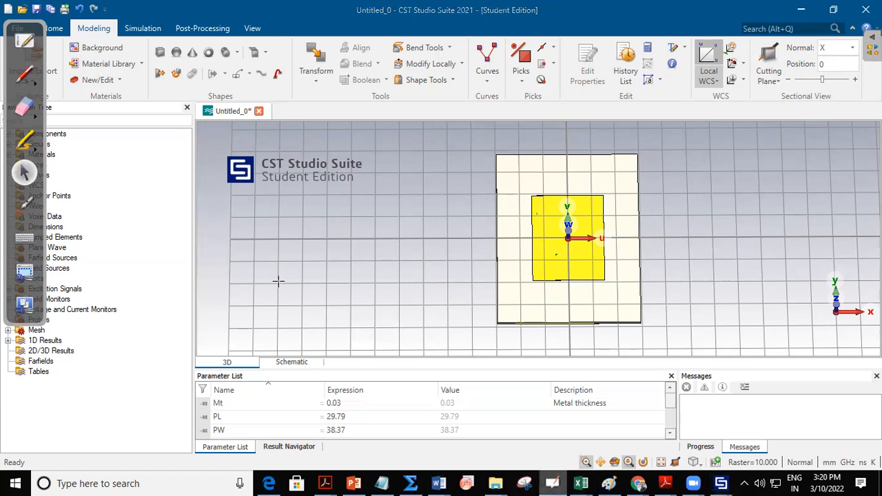
click(24, 43)
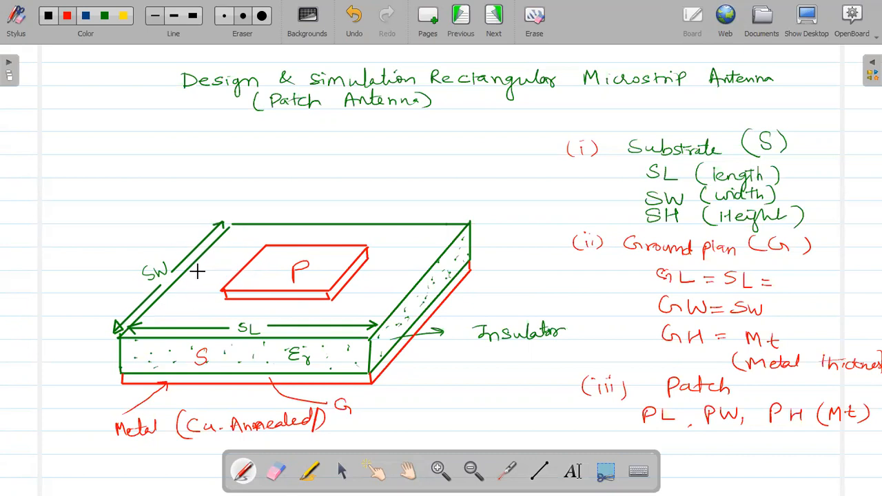
drag(464, 445, 476, 448)
click(537, 471)
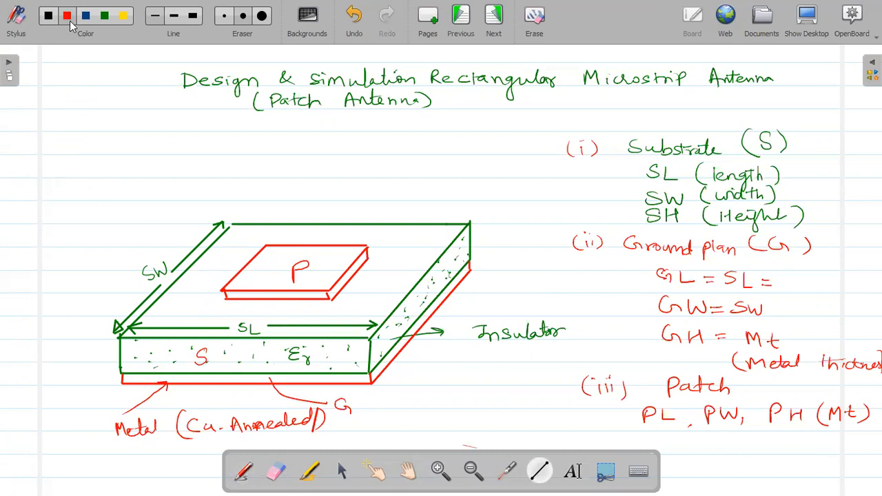
drag(228, 271, 186, 267)
drag(246, 260, 190, 256)
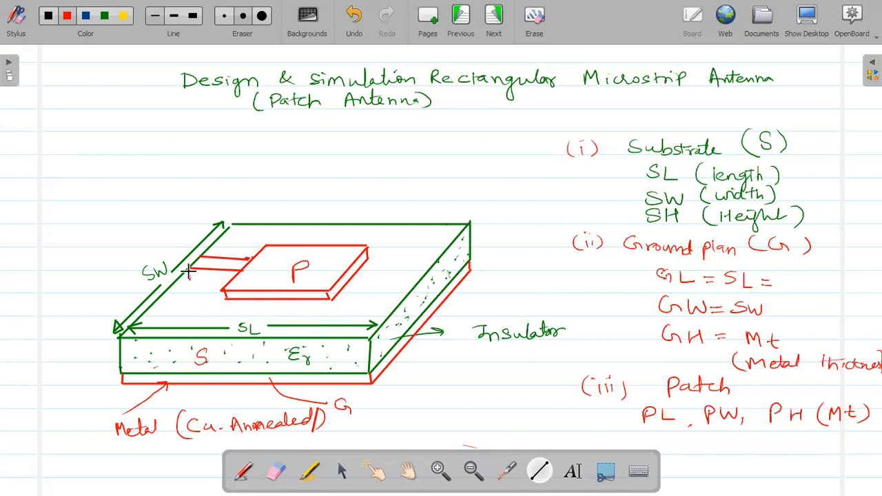
drag(222, 277, 187, 277)
Add freehand dimension arrows for the feed strip's width and length, labelling the length arrow M.
click(244, 474)
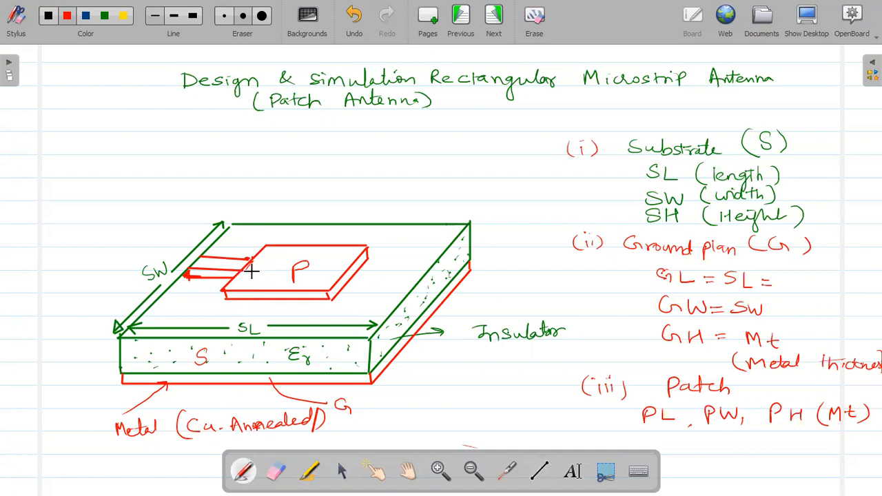
mouse_move(260, 263)
mouse_down()
mouse_move(249, 277)
mouse_move(256, 274)
mouse_up()
drag(210, 247, 258, 255)
drag(212, 247, 244, 245)
Write item (iv) MSL on the whiteboard, listing ML, MW and MH = Mt beneath it.
drag(417, 137, 417, 155)
mouse_move(427, 145)
mouse_down()
mouse_move(428, 152)
mouse_move(441, 141)
mouse_up()
mouse_move(446, 137)
mouse_down()
mouse_move(447, 156)
mouse_move(504, 153)
mouse_up()
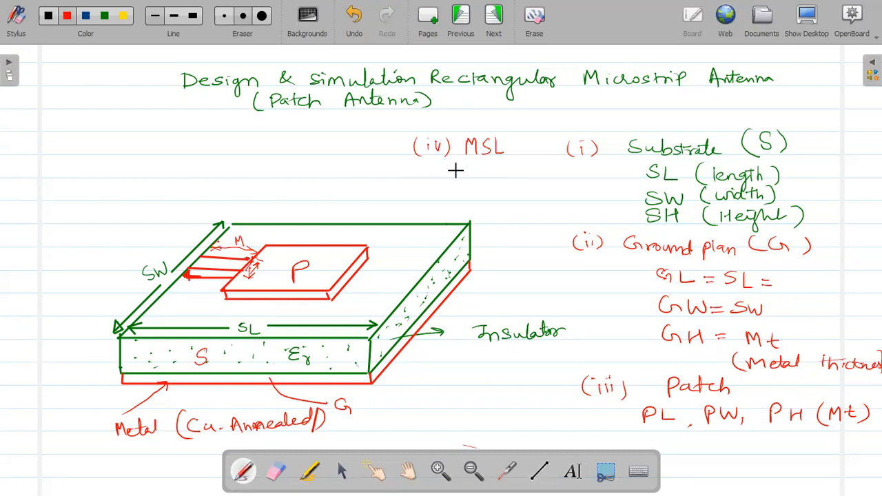
mouse_move(439, 171)
mouse_down()
mouse_move(469, 181)
mouse_move(467, 201)
mouse_up()
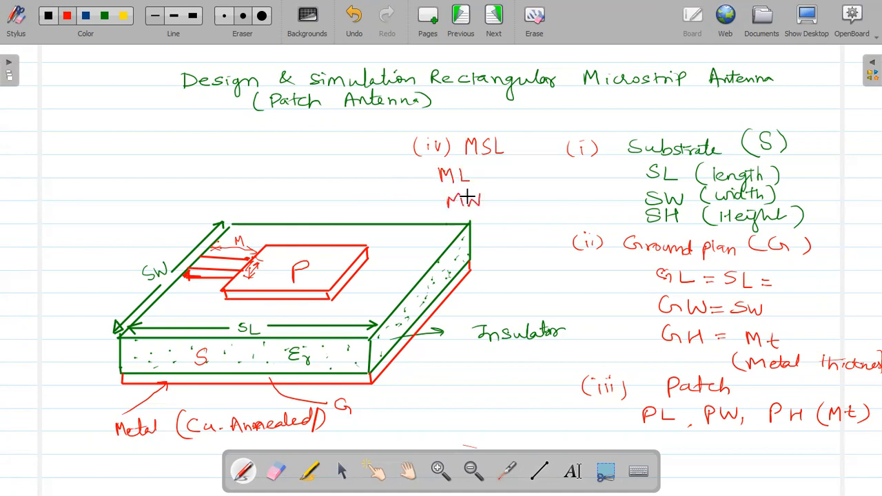
mouse_move(476, 218)
mouse_down()
mouse_move(498, 211)
mouse_move(509, 222)
mouse_up()
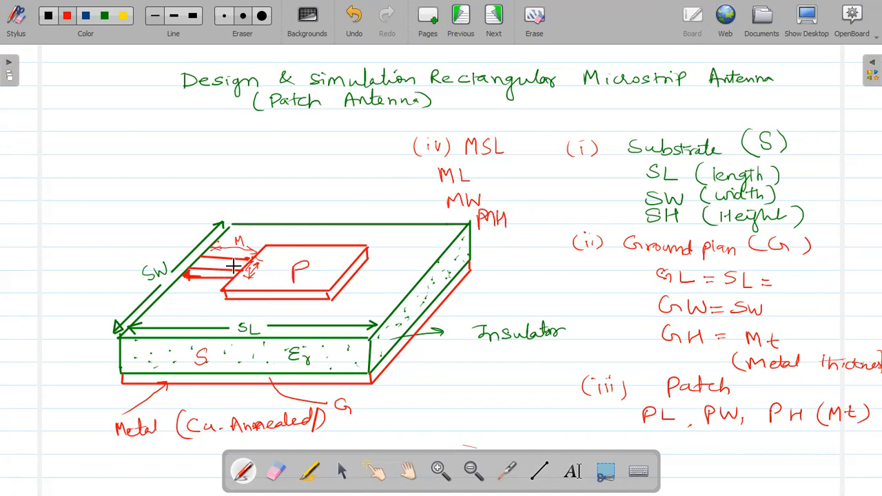
drag(515, 212, 544, 219)
mouse_move(551, 204)
mouse_down()
mouse_move(554, 219)
mouse_move(560, 210)
mouse_up()
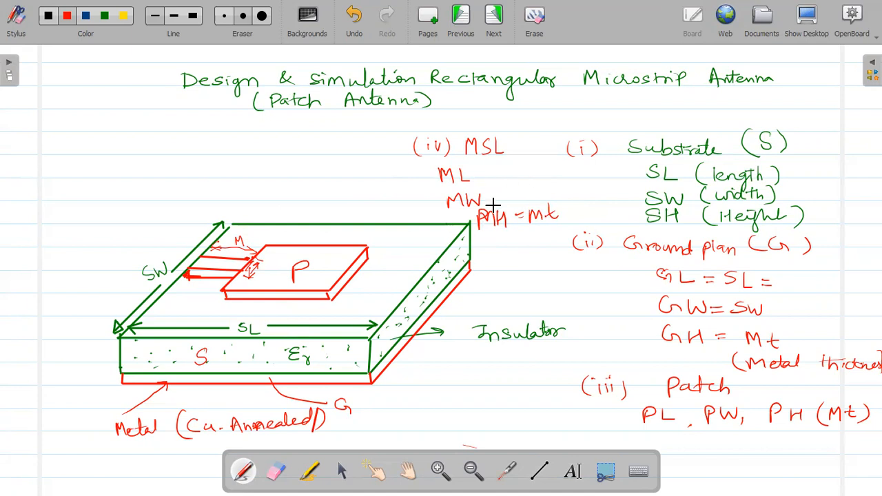
Note MW as 2.6 mm and ML as (SL/2) - (PL/2), and label the strip's width MW in the sketch.
drag(487, 199, 501, 202)
drag(521, 190, 545, 195)
click(536, 194)
drag(263, 270, 283, 258)
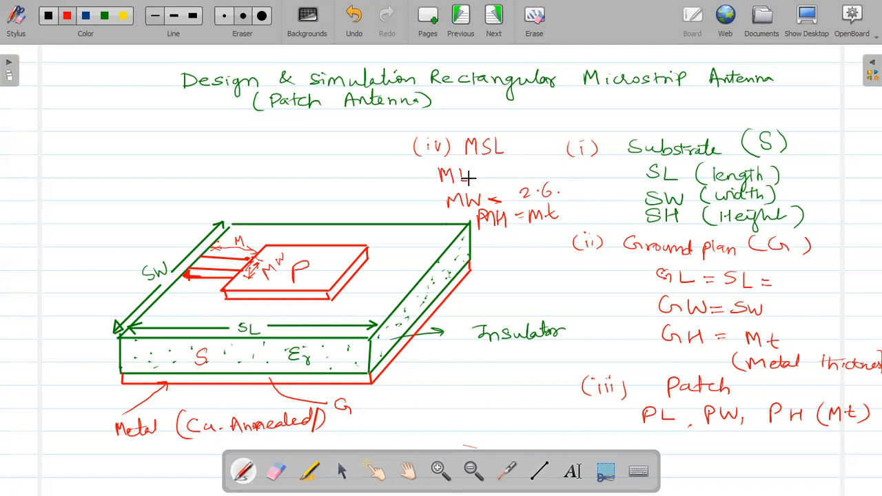
drag(562, 199, 582, 195)
mouse_move(509, 165)
mouse_down()
mouse_move(517, 178)
mouse_move(539, 169)
mouse_move(504, 181)
mouse_move(526, 181)
mouse_move(567, 162)
mouse_move(560, 181)
mouse_move(565, 163)
mouse_move(544, 180)
mouse_up()
drag(571, 161, 569, 180)
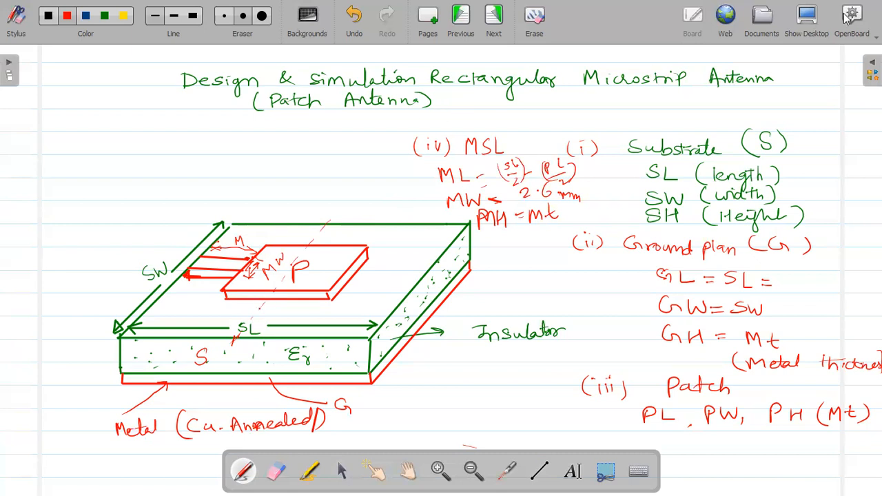
Switch to CST Studio Suite and annotate the distance from the WCS origin to the patch's negative-U edge as PL/2.
click(807, 18)
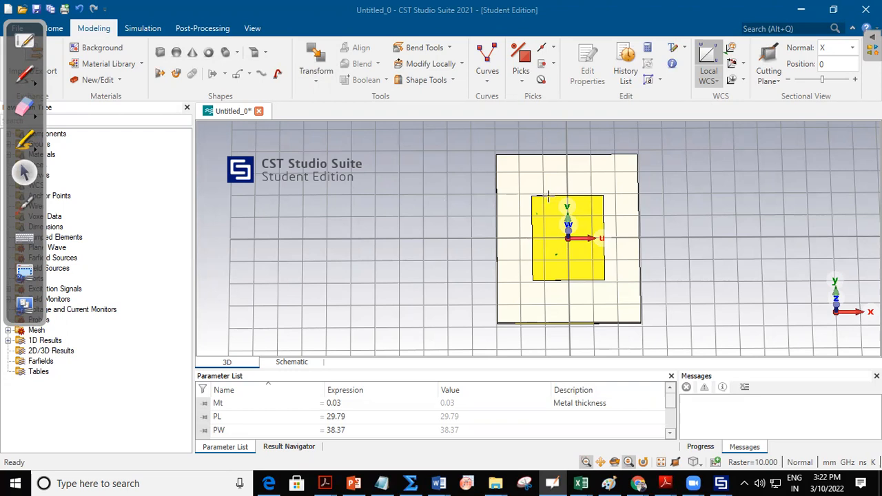
scroll(633, 293, up, 3)
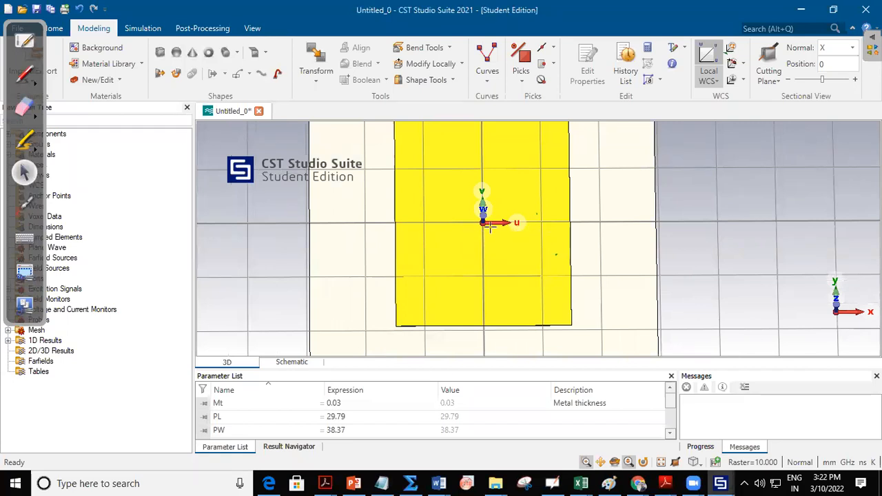
click(25, 76)
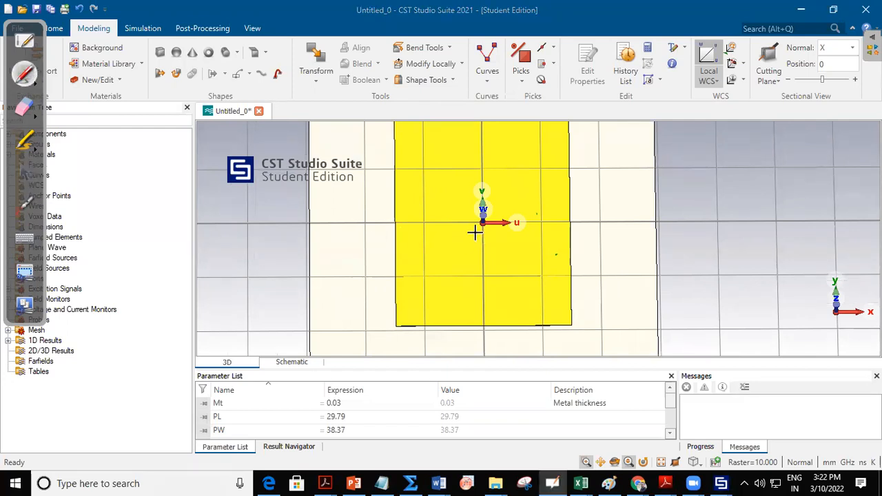
mouse_move(484, 222)
mouse_down()
mouse_move(386, 224)
mouse_move(431, 255)
mouse_move(479, 253)
mouse_up()
mouse_move(401, 253)
mouse_down()
mouse_move(403, 260)
mouse_move(429, 248)
mouse_move(477, 251)
mouse_up()
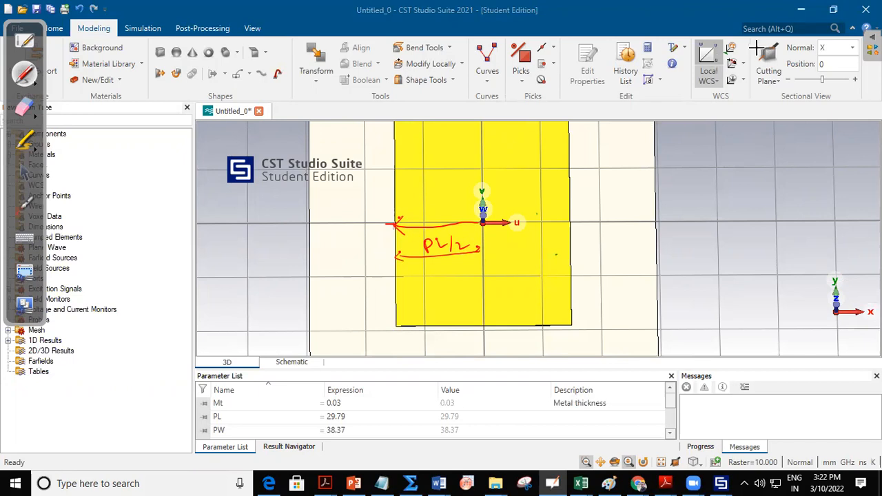
Move the local coordinate system by DU = -PL/2 onto the patch's edge, previewing the offset.
click(24, 173)
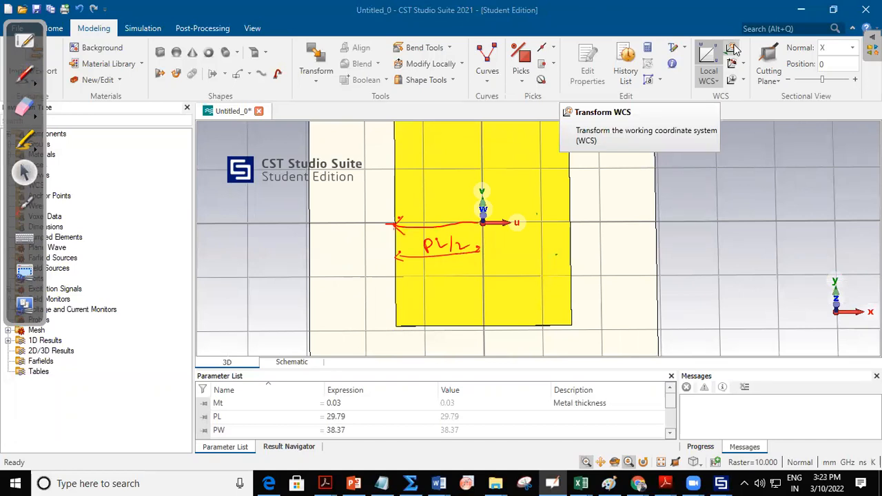
click(733, 49)
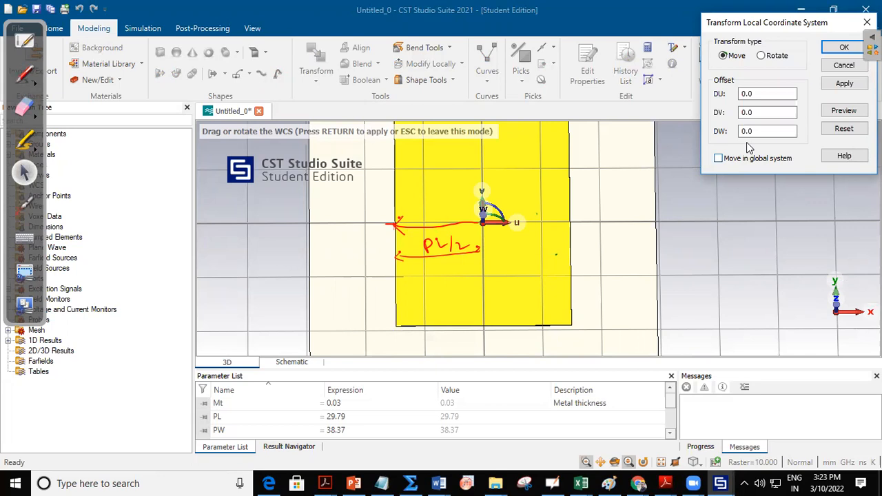
drag(764, 94, 717, 91)
text(-PL/2)
click(844, 111)
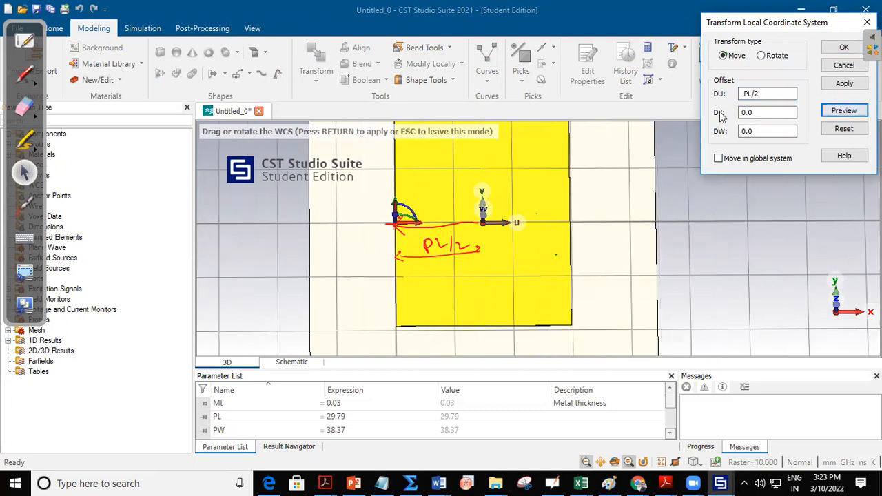
click(845, 49)
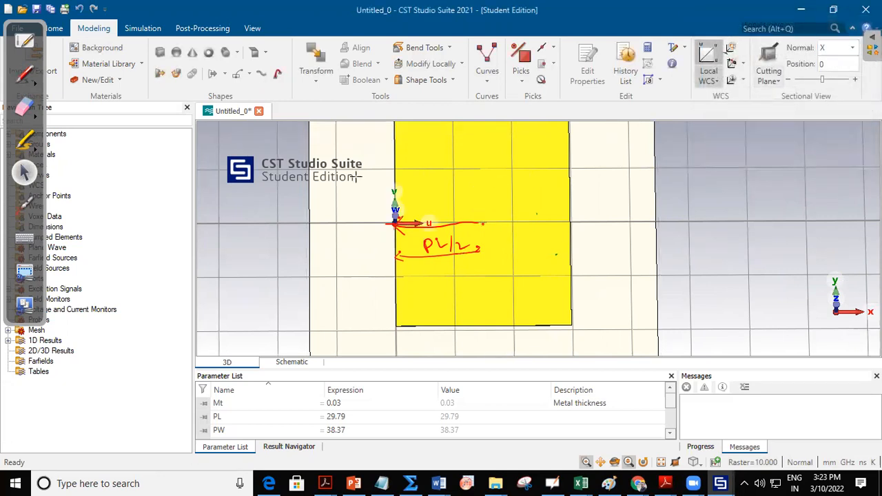
Erase the red PL/2 annotation from over the patch.
click(28, 110)
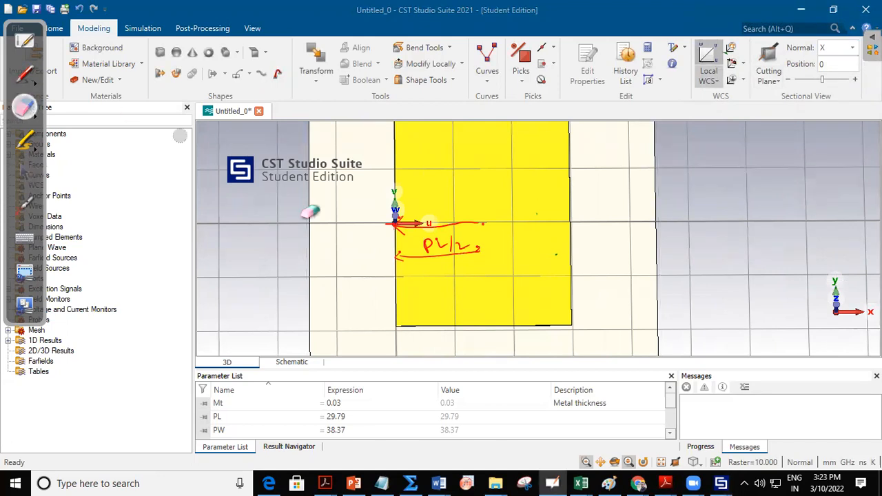
mouse_move(391, 232)
mouse_down()
mouse_move(424, 222)
mouse_move(459, 234)
mouse_move(390, 256)
mouse_move(473, 248)
mouse_up()
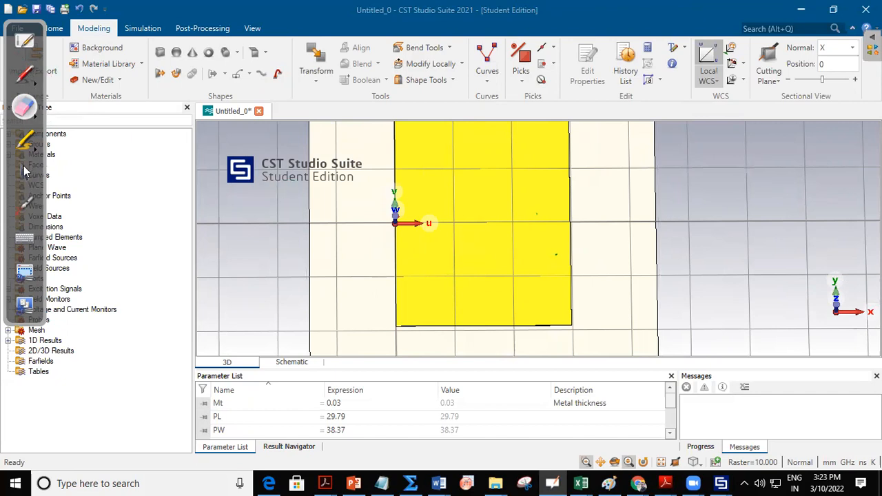
click(24, 173)
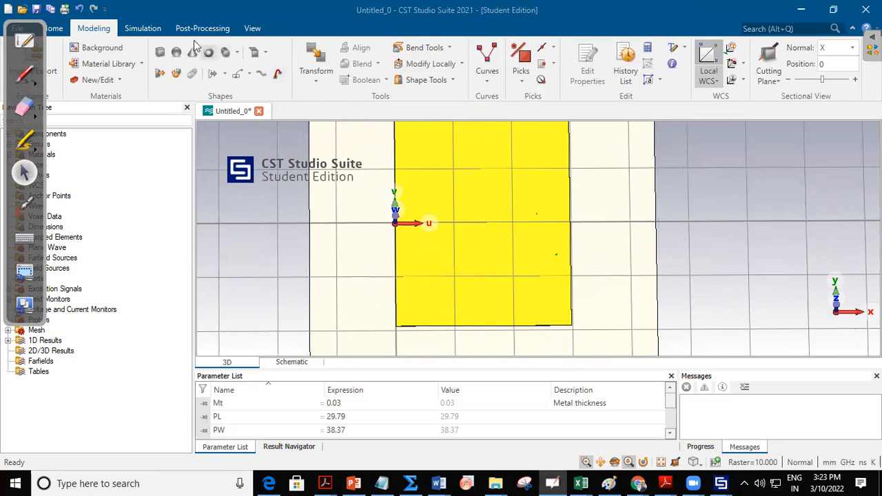
Start a brick named MSL with Umin 0 and Umax -((SL/2)-(PL/2)).
click(160, 52)
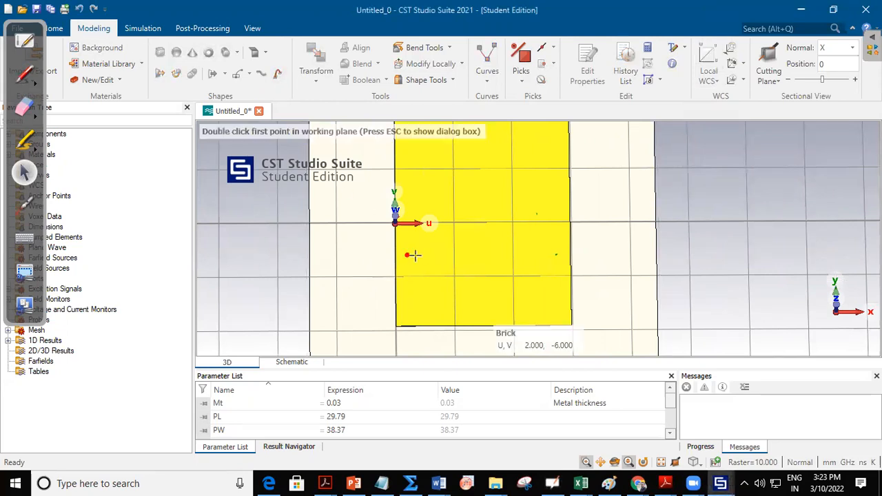
key(Escape)
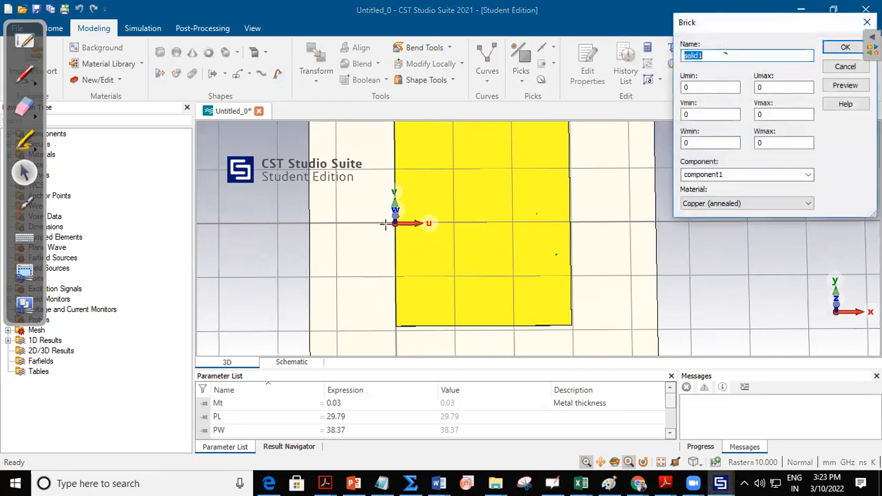
text(MSL)
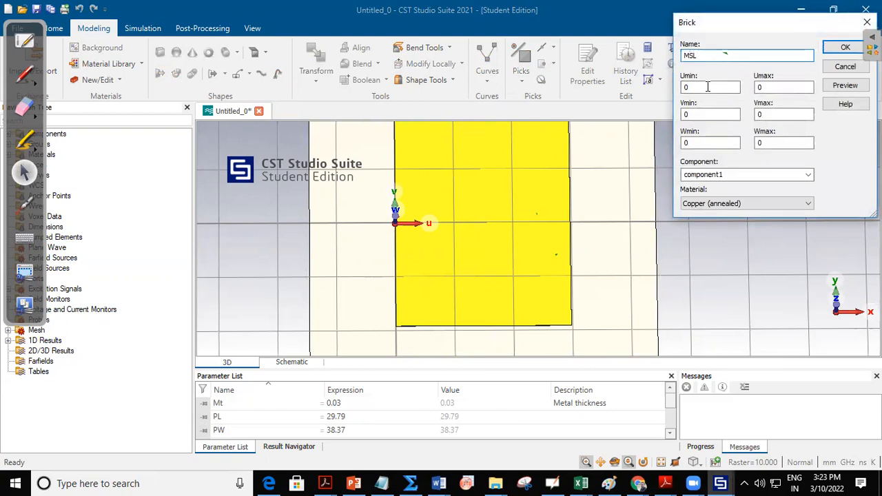
click(687, 87)
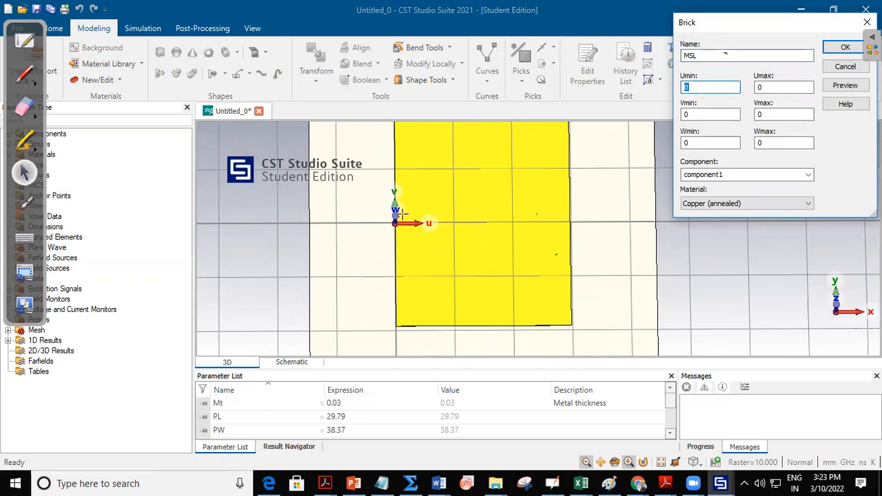
double_click(686, 88)
key(Tab)
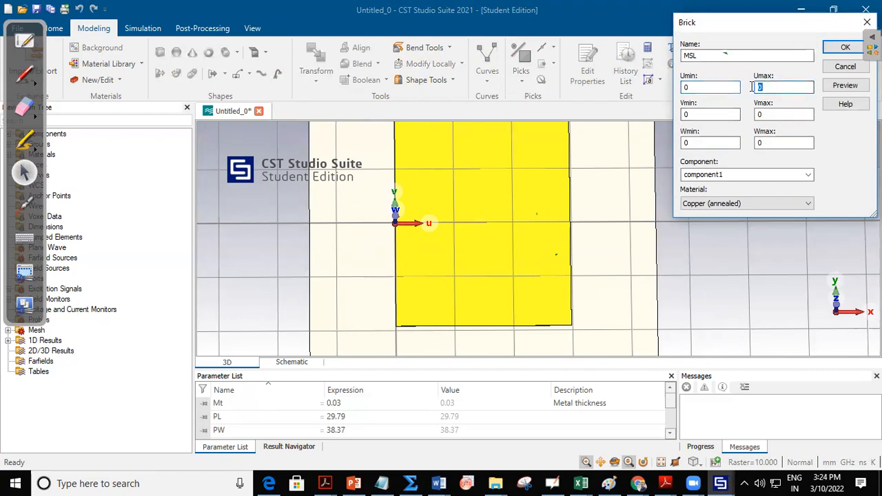
text((SL/2)-(PL/2)))
click(760, 87)
text((-(PL/2)
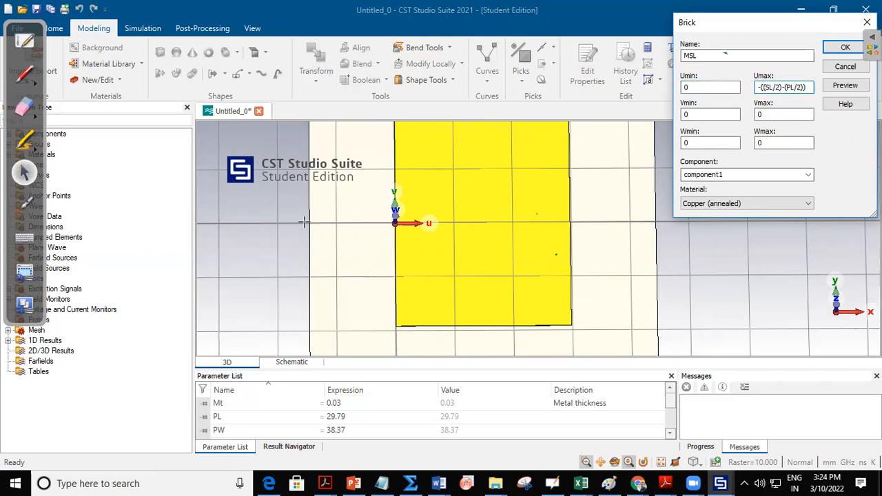
Set the MSL brick's V range from -MW/2 to MW/2.
click(706, 116)
key(Tab)
text(-M)
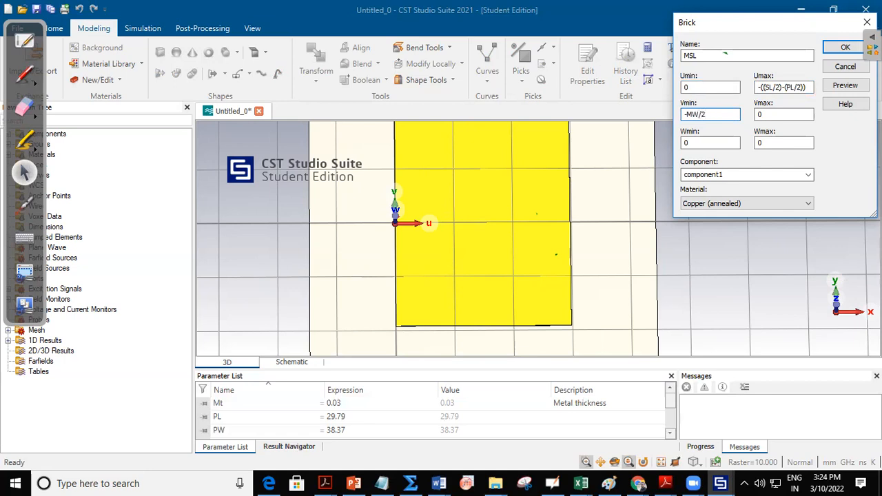
click(759, 113)
text(M)
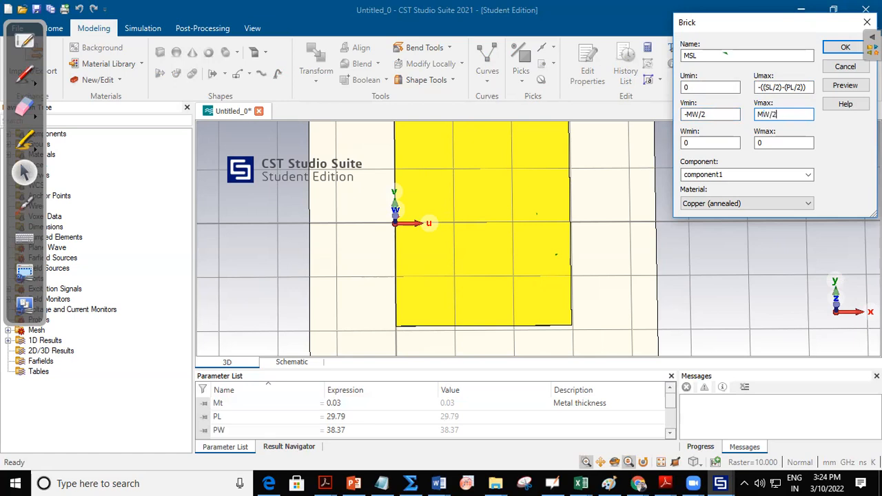
text(W/2)
Set the brick's Wmax to 2.6, preview it, and define the missing parameter MW as 2.6 with the description Stripline width.
click(770, 144)
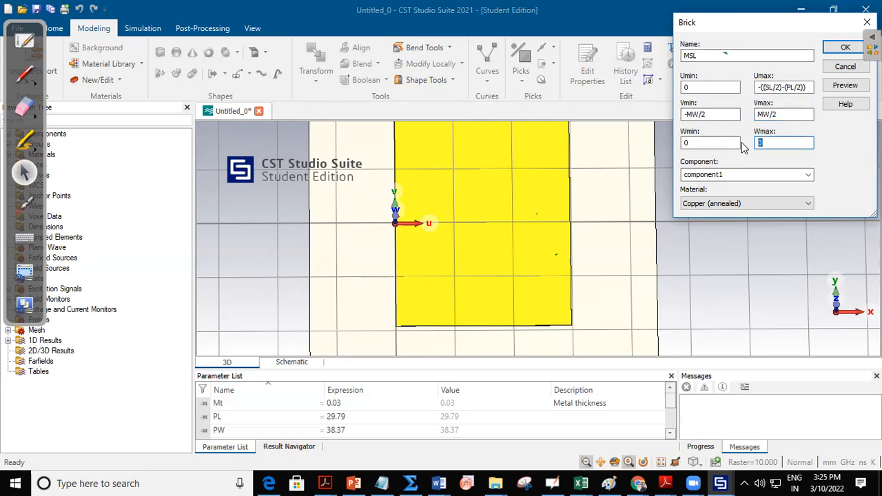
text(2.6)
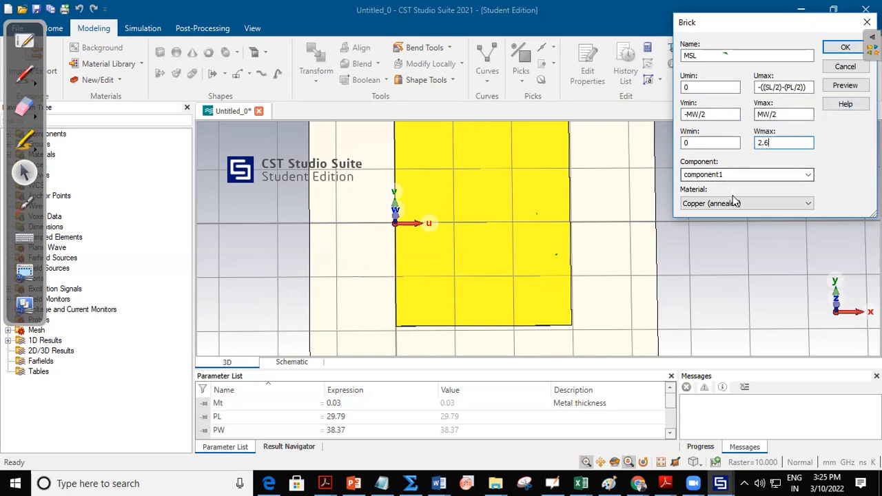
click(844, 87)
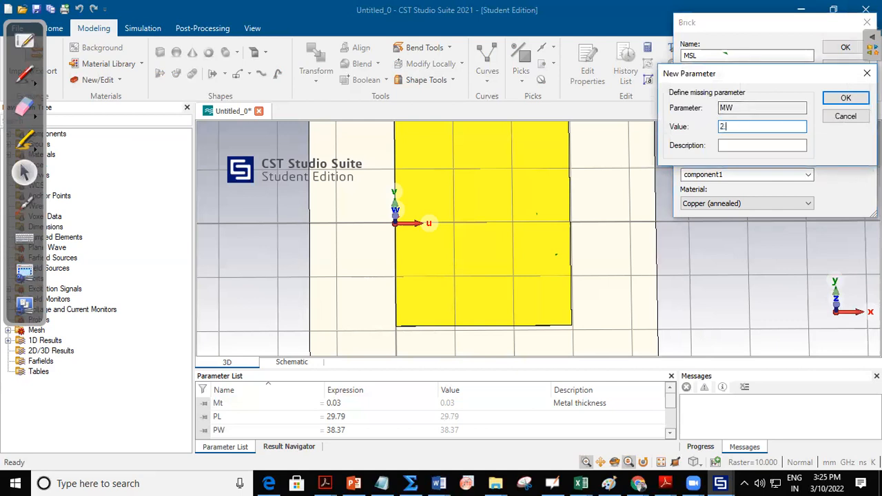
click(746, 143)
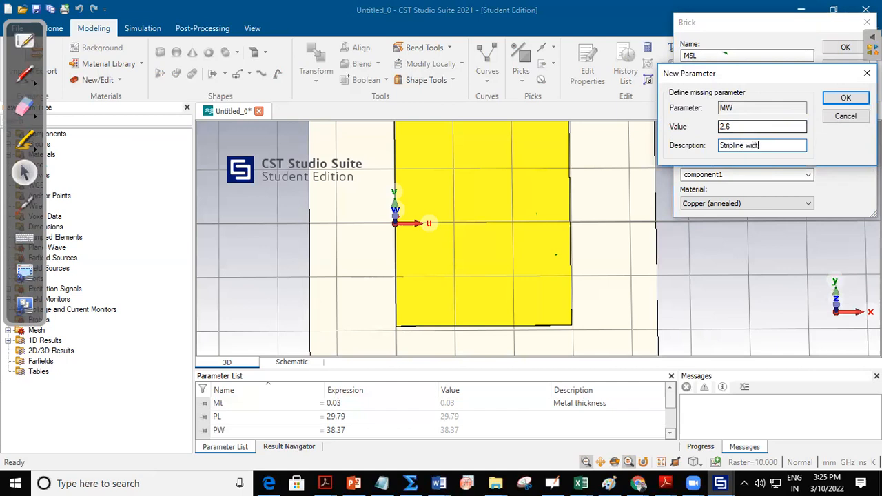
click(845, 99)
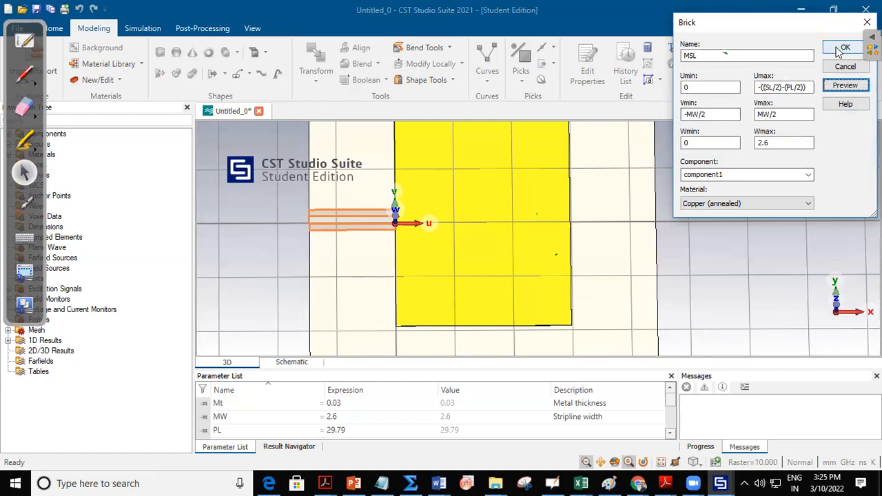
Correct the MSL brick's Wmax to Mt and create it in Copper (annealed).
click(770, 142)
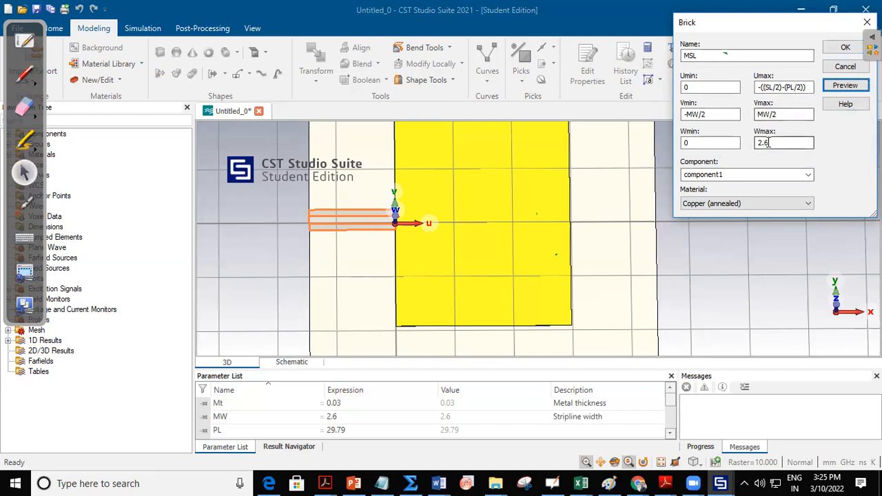
drag(770, 143, 751, 147)
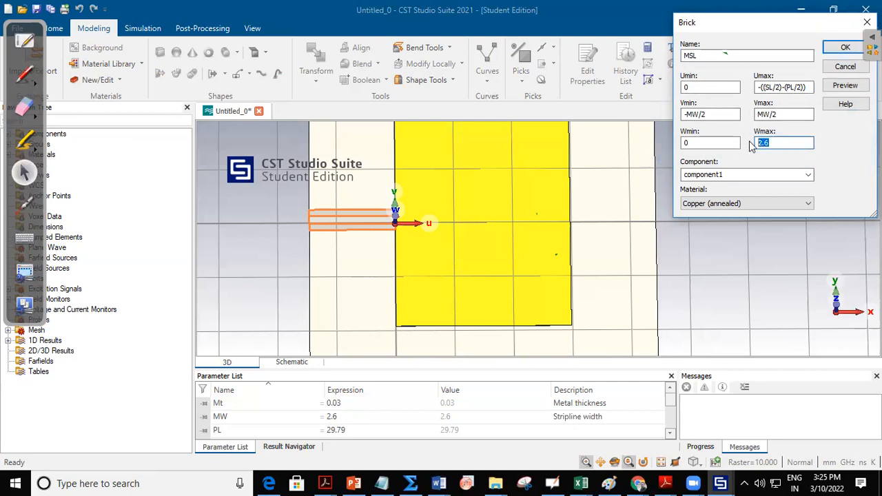
drag(798, 142, 743, 147)
click(844, 87)
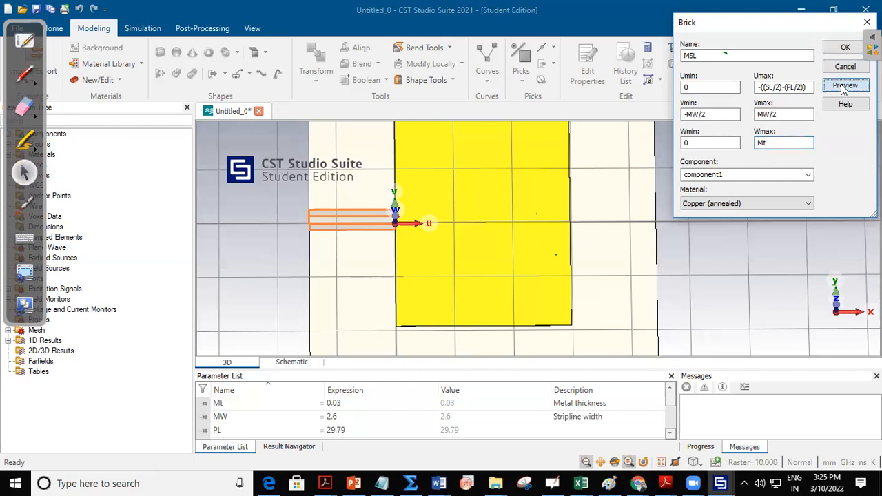
click(846, 48)
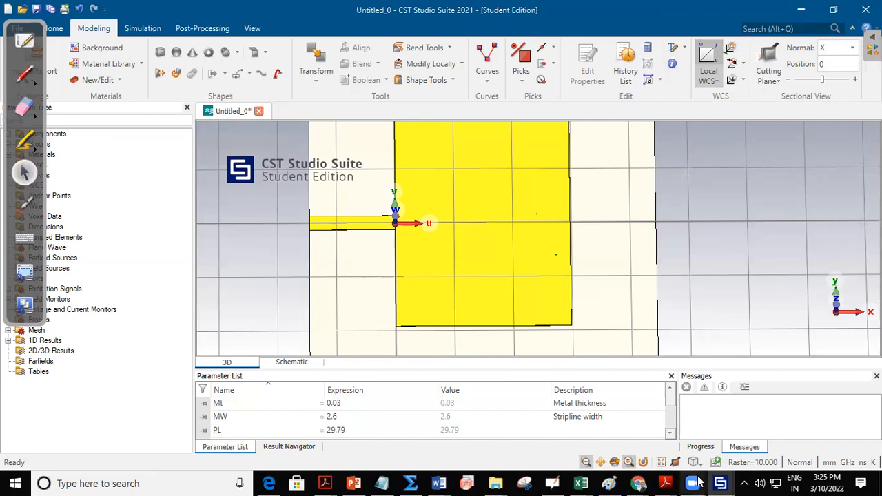
drag(327, 255, 548, 248)
drag(386, 243, 417, 248)
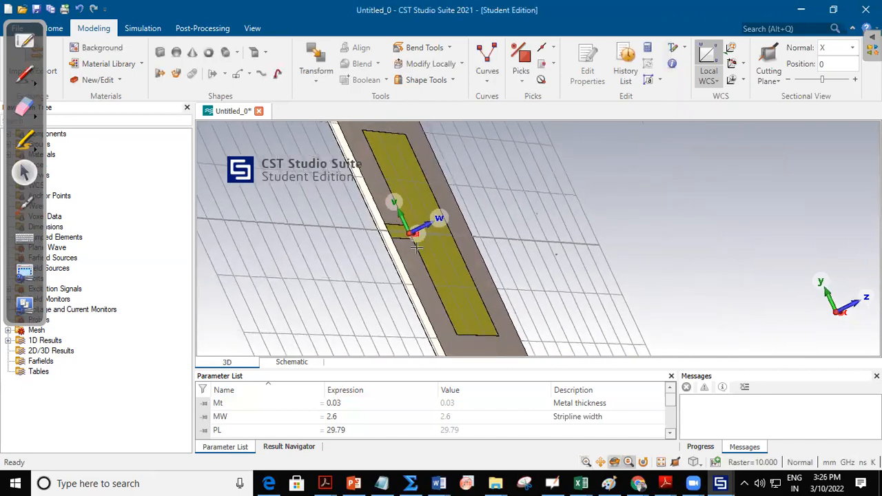
click(586, 461)
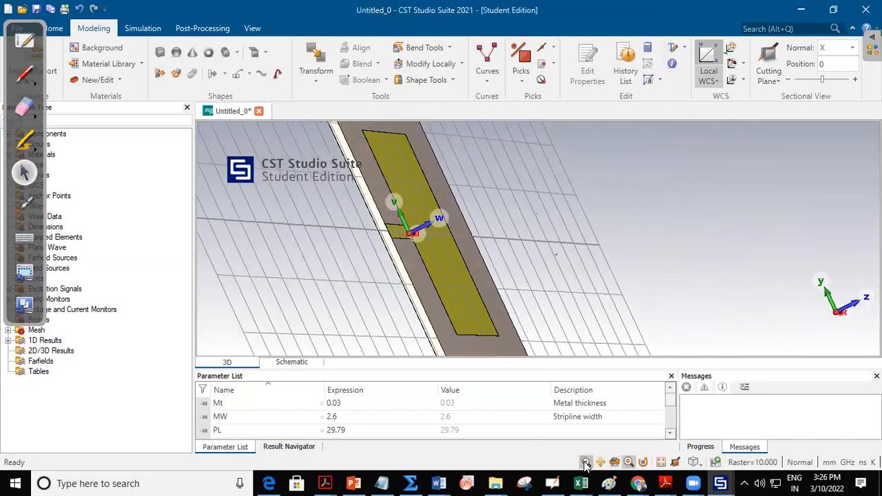
drag(378, 220, 404, 246)
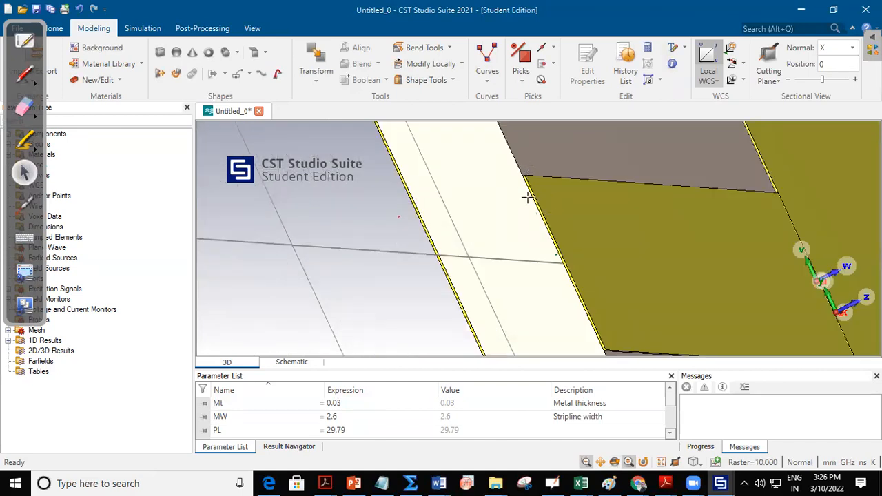
drag(524, 178, 620, 357)
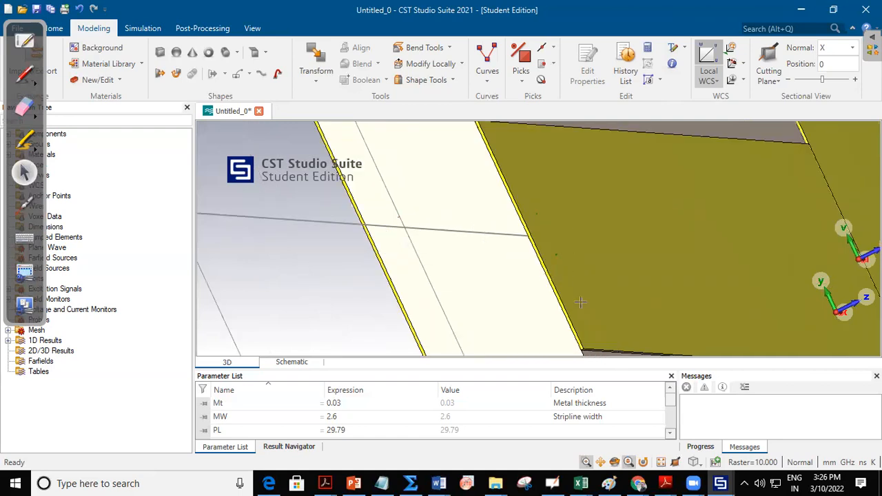
click(521, 81)
click(542, 124)
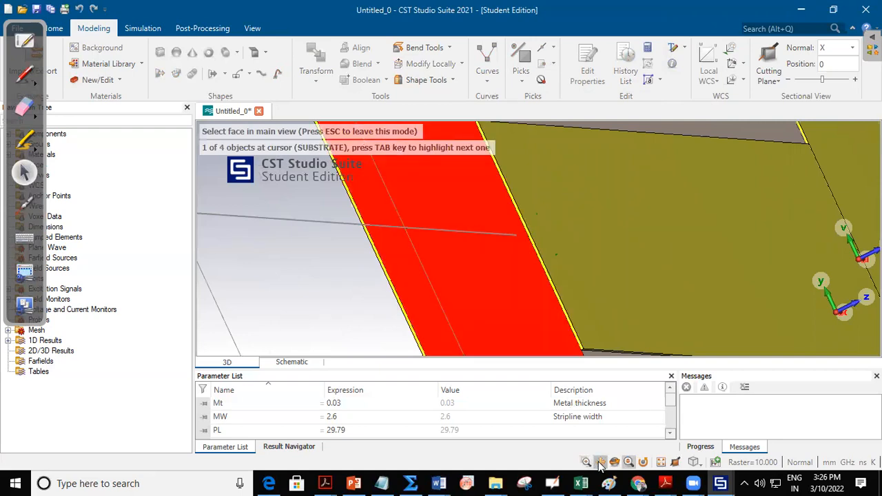
double_click(624, 291)
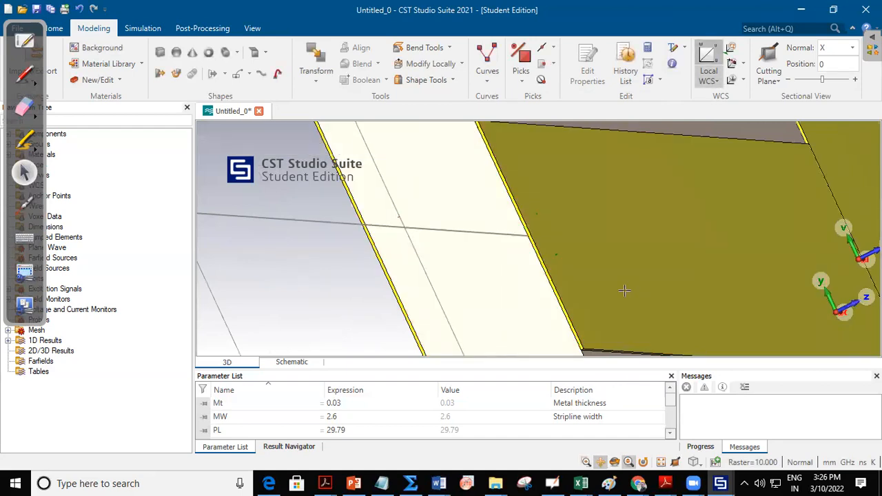
click(602, 466)
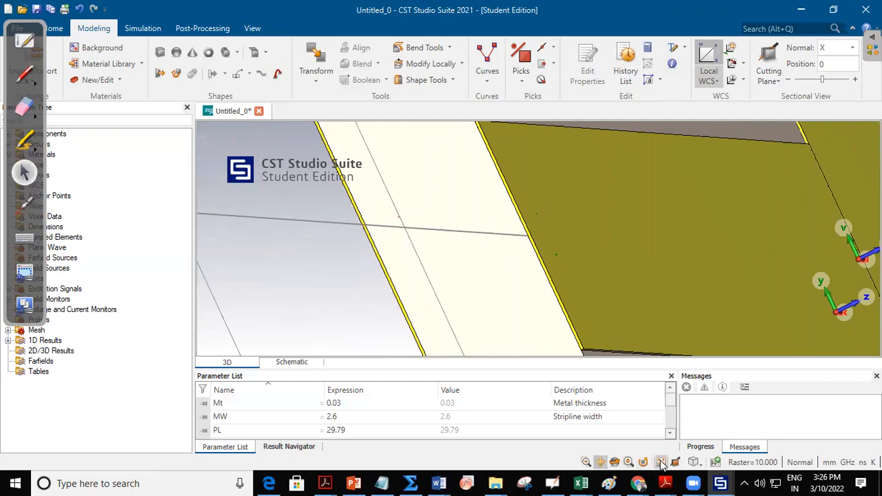
Pick the thin end face of the MSL feed line at the substrate edge.
click(662, 465)
scroll(556, 222, down, 3)
drag(528, 224, 541, 235)
click(585, 463)
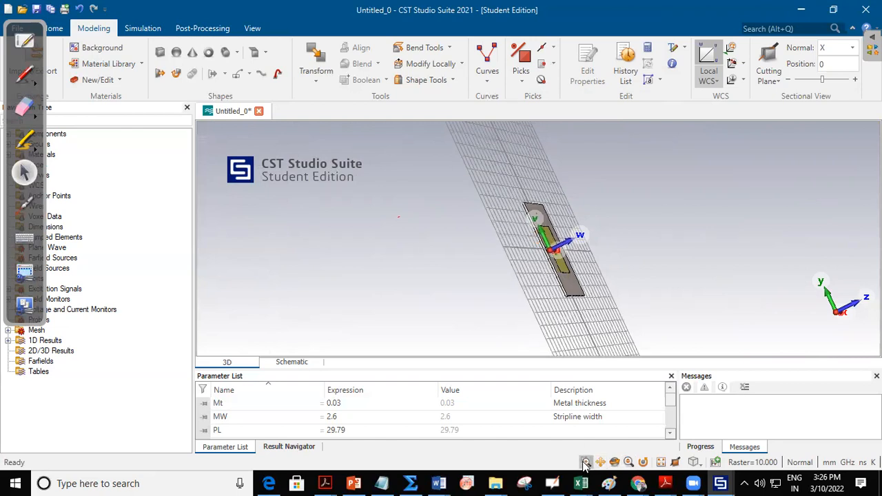
drag(541, 245, 560, 277)
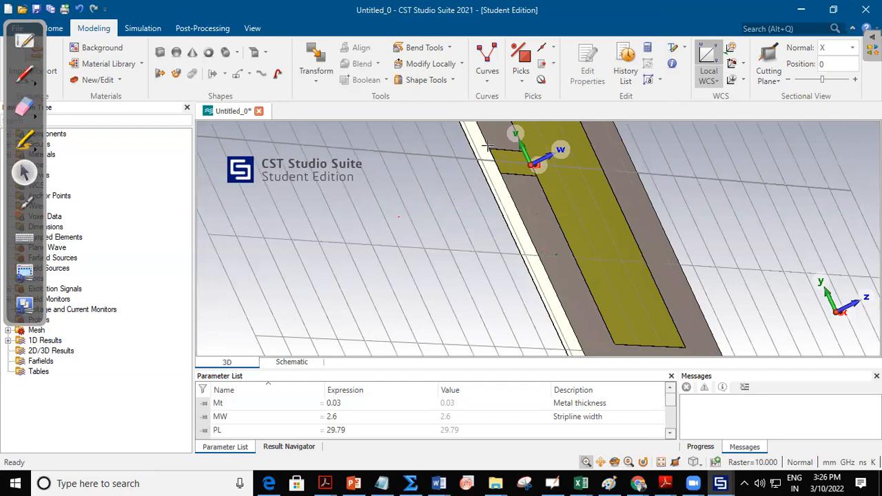
drag(487, 144, 570, 335)
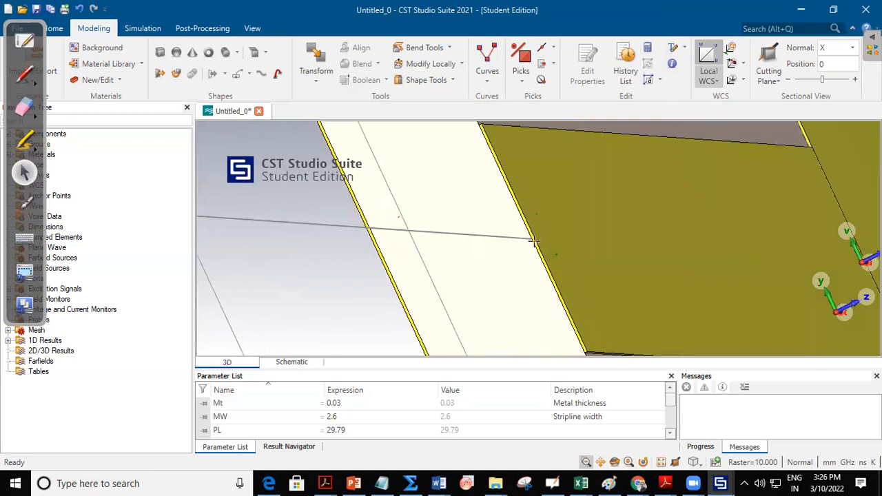
click(522, 82)
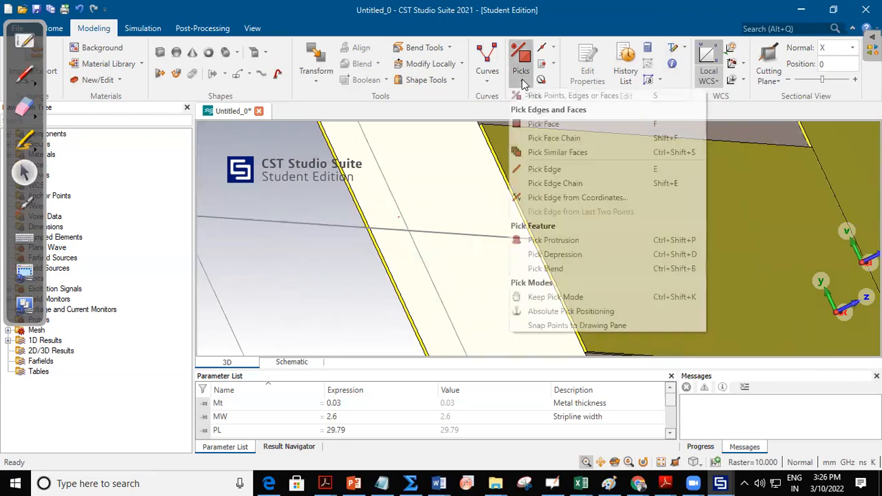
click(528, 124)
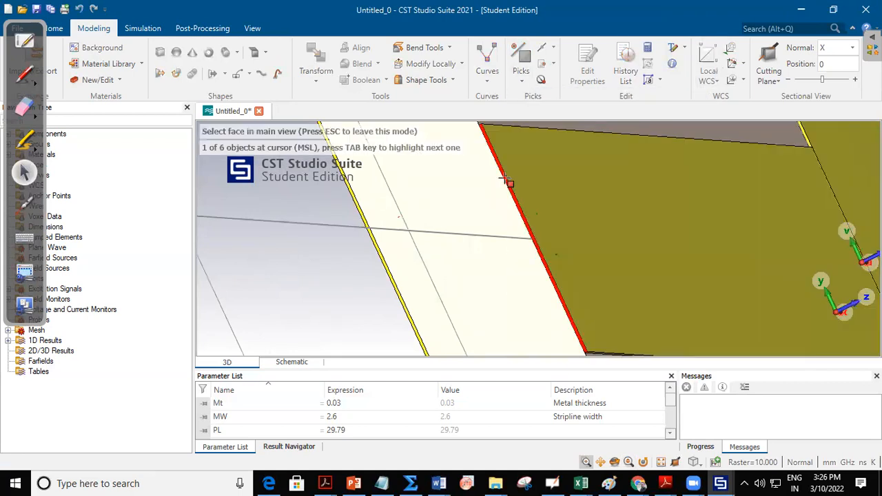
click(505, 181)
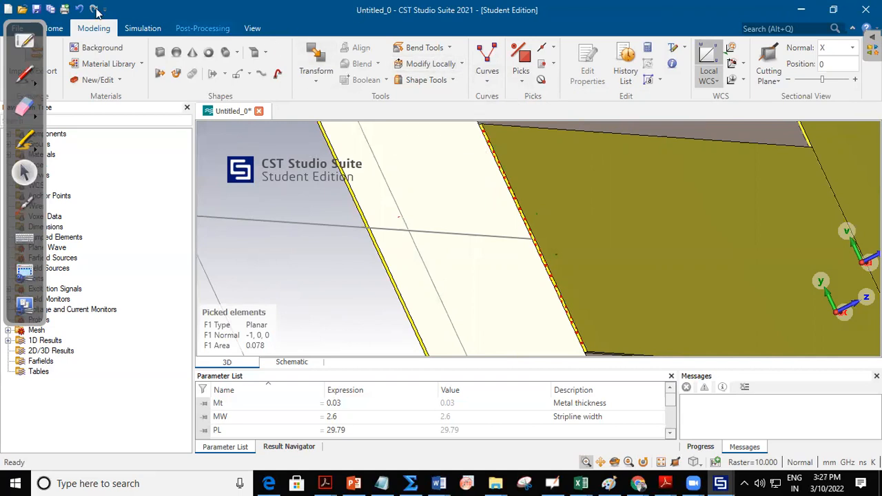
Calculate the port extension coefficient k for the microstrip line with the solver's ports macro, without constructing a port from it.
click(55, 29)
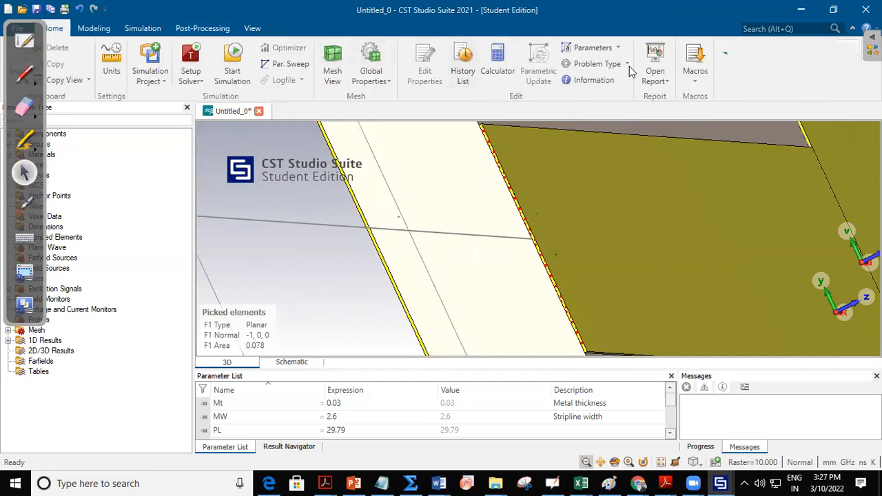
click(695, 81)
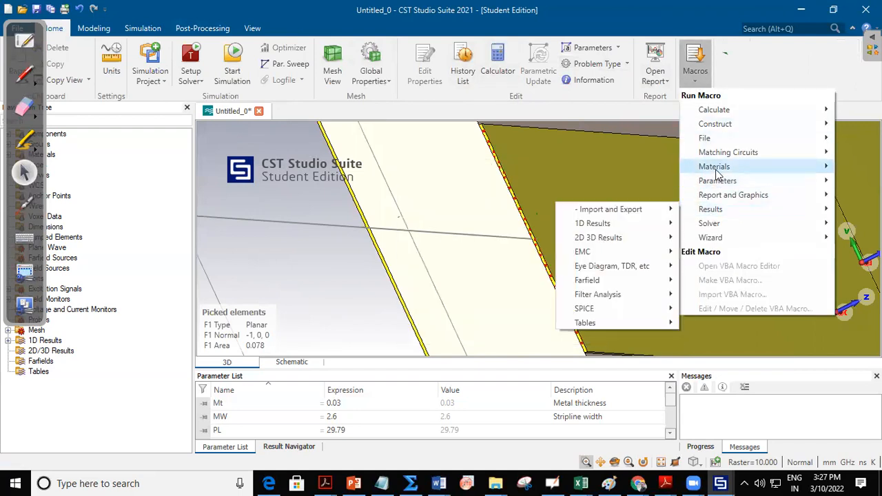
mouse_move(721, 127)
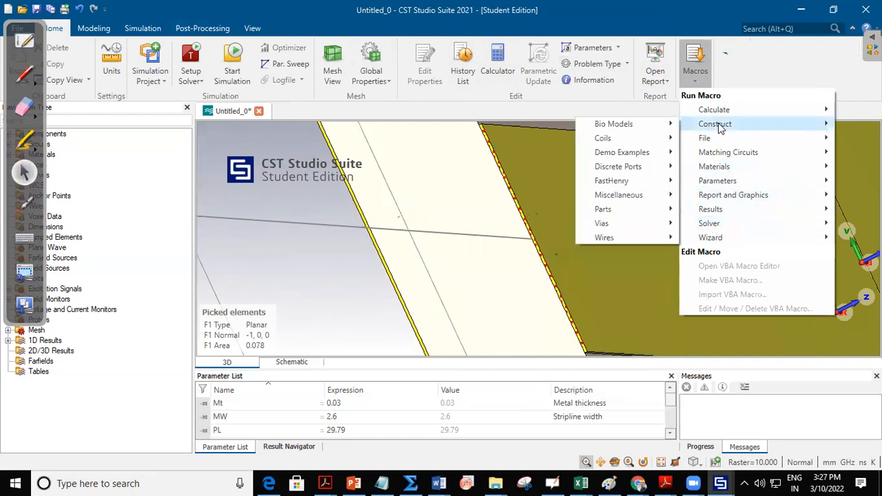
mouse_move(715, 224)
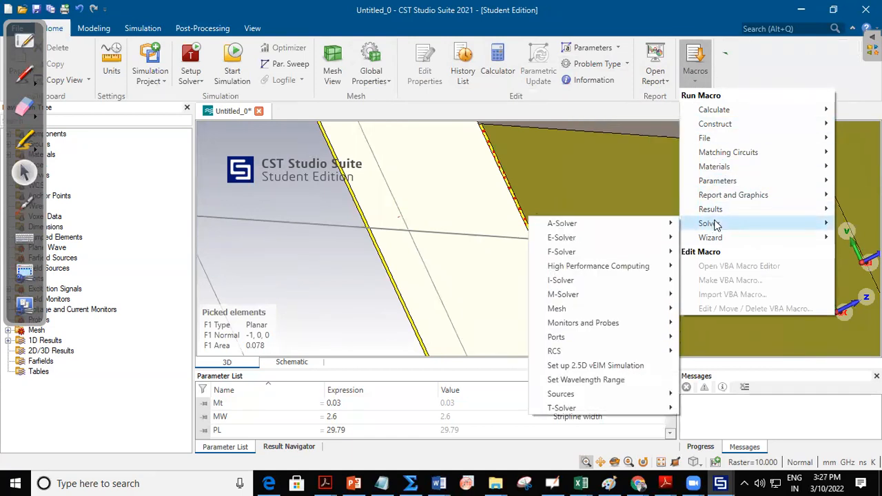
mouse_move(590, 340)
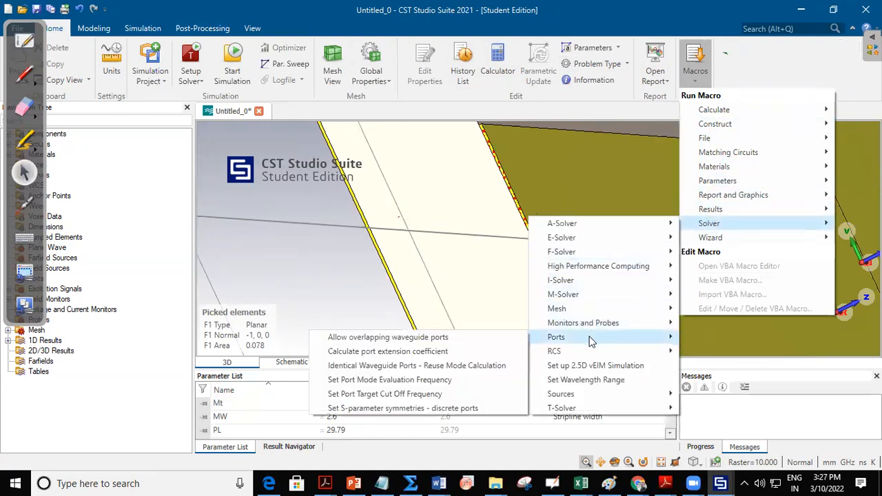
click(482, 352)
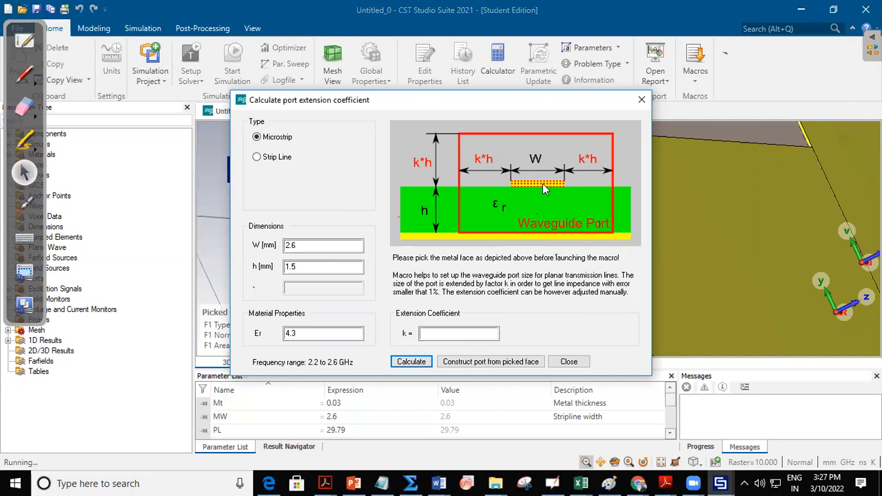
click(309, 245)
click(410, 363)
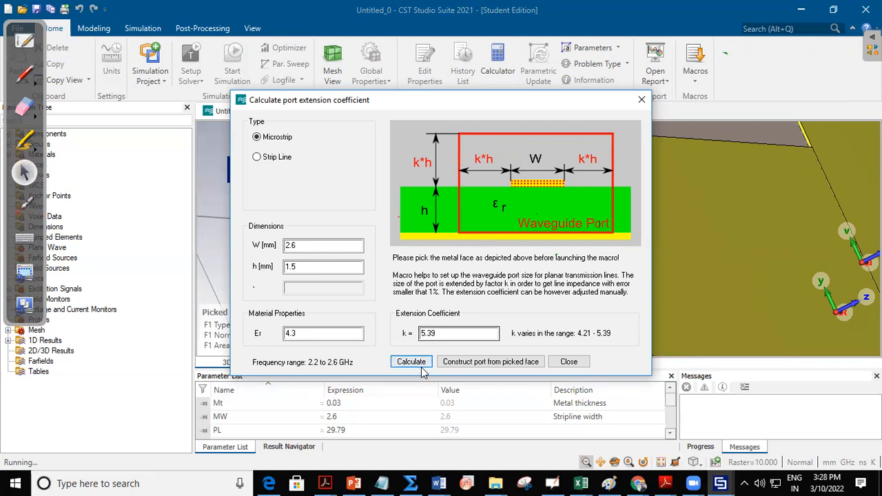
click(566, 362)
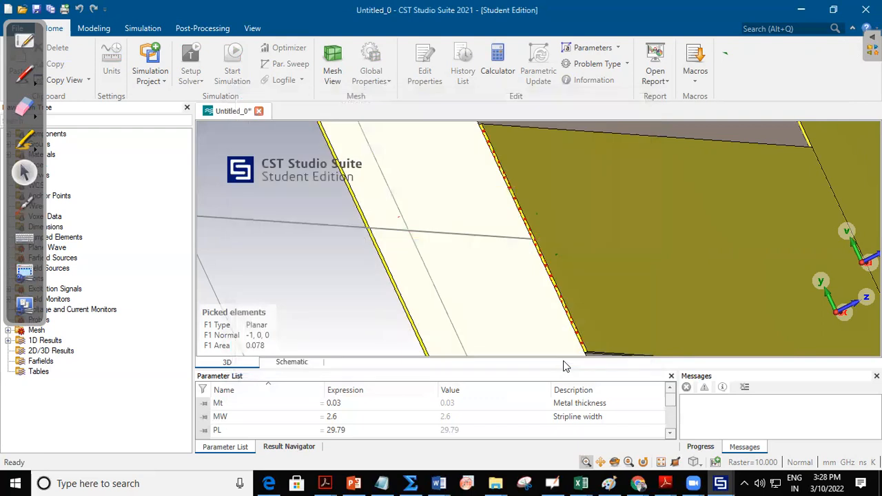
click(143, 30)
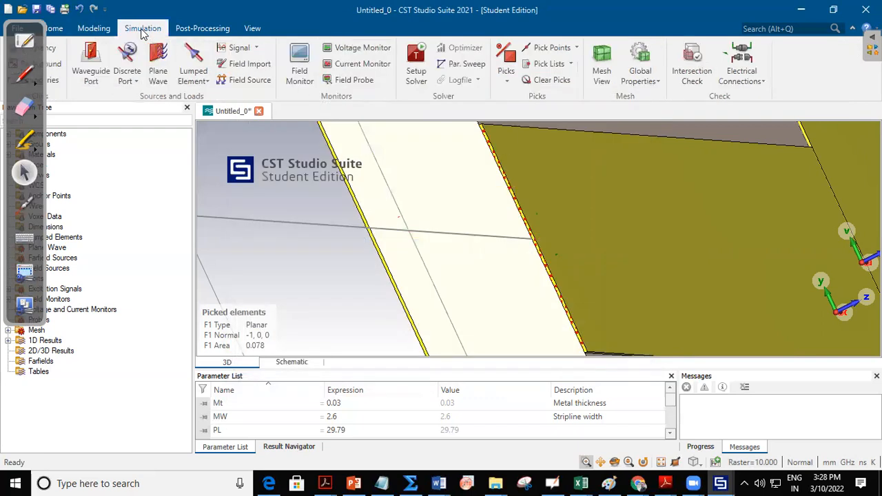
click(100, 61)
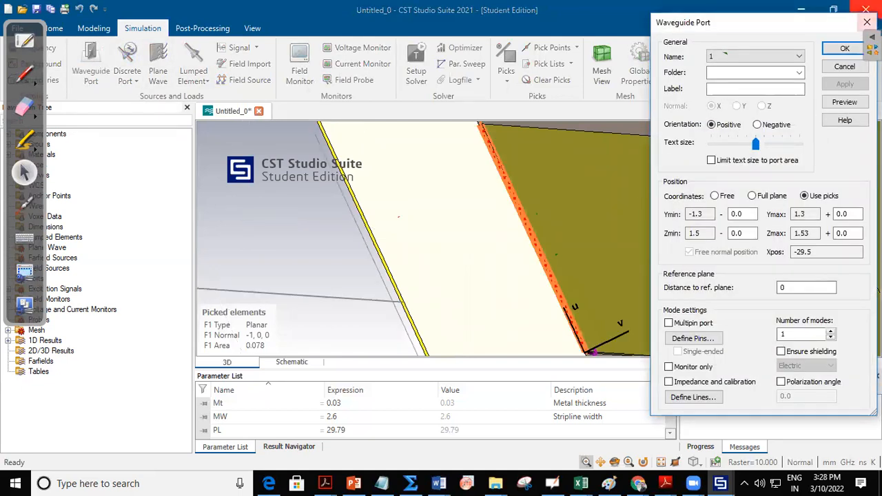
click(867, 22)
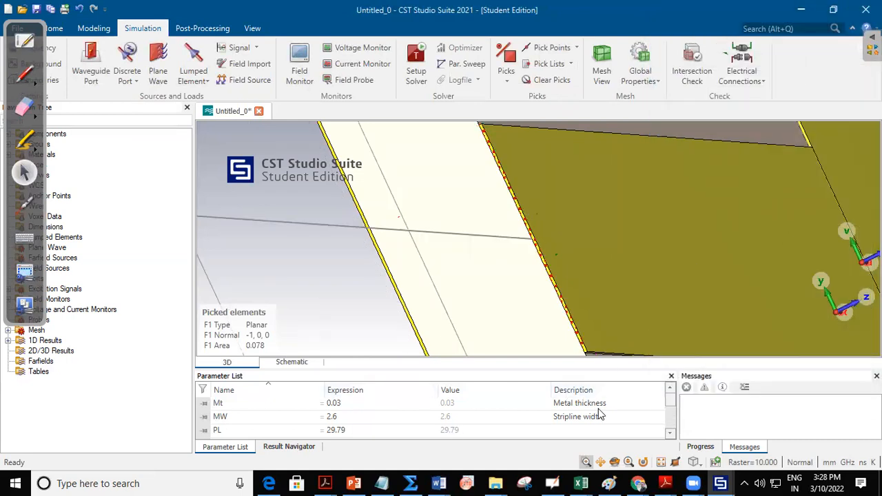
Add a parameter k with the value 5.39 and the description "waveguide Extension factor".
drag(674, 405, 677, 426)
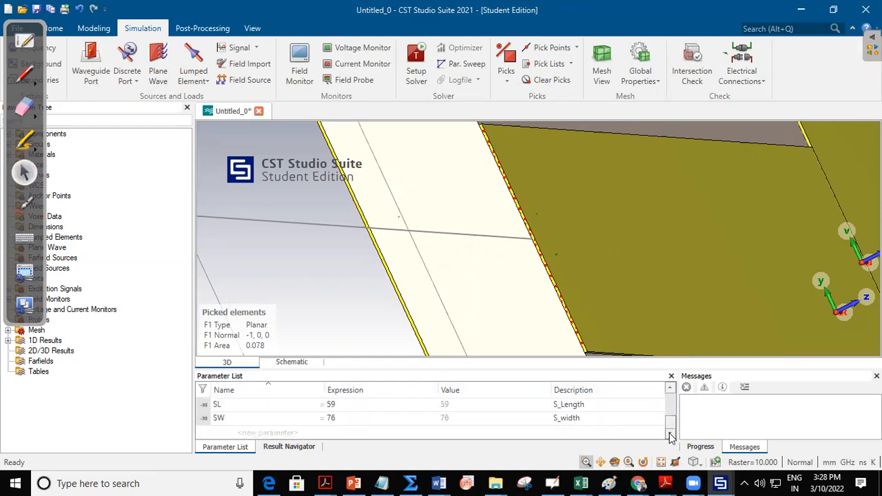
click(271, 433)
text(k)
click(351, 432)
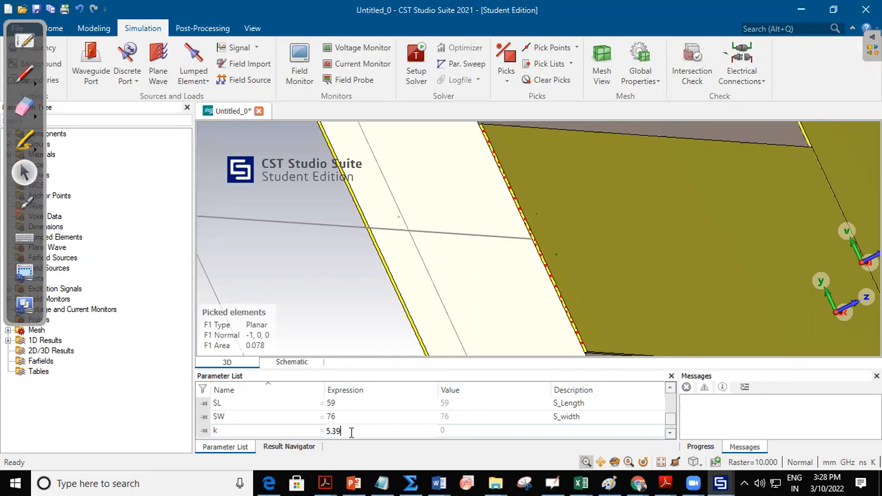
key(Return)
click(562, 432)
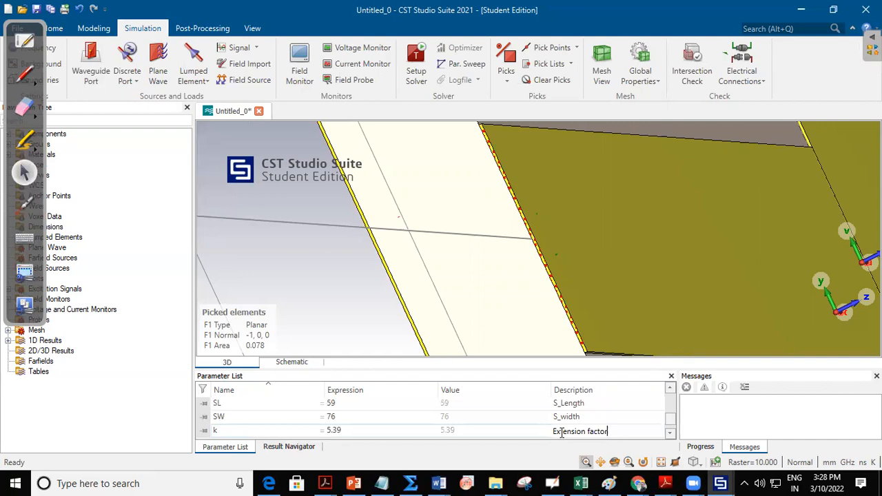
text(waveguide)
key(Return)
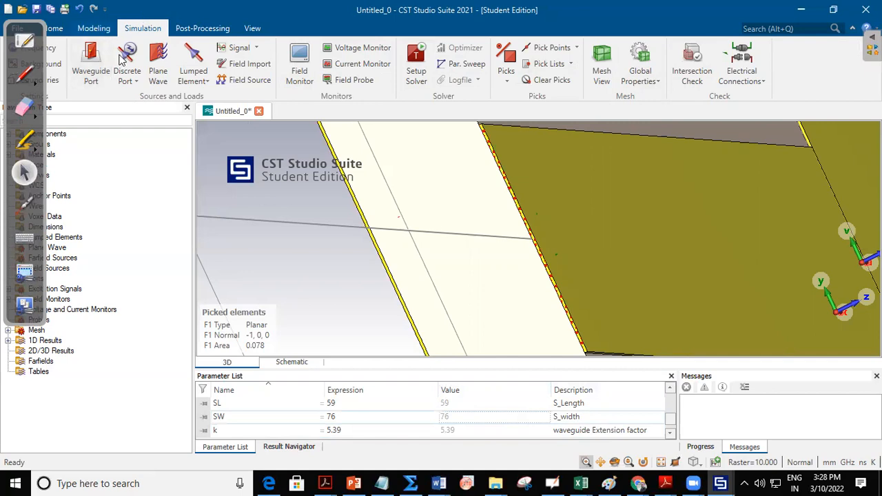
Start a waveguide port on the picked feed-line face and extend both its Ymin and Ymax by k*SH.
click(91, 67)
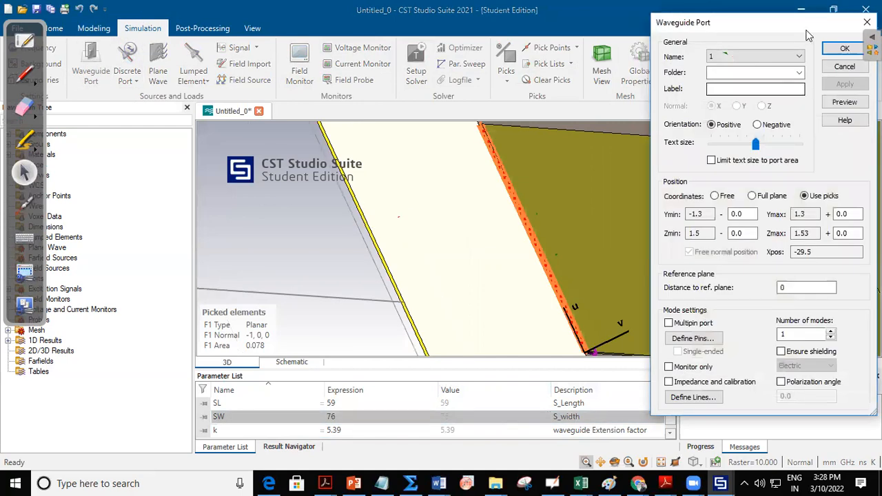
drag(749, 23, 477, 28)
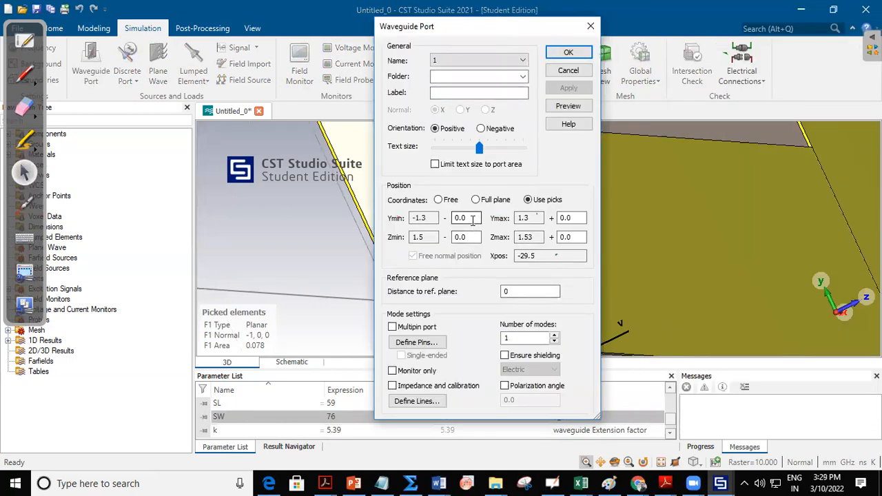
double_click(469, 218)
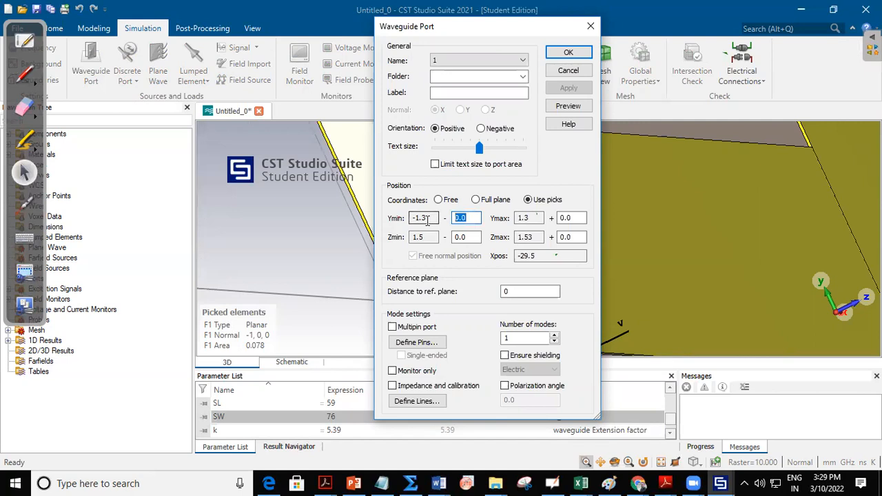
text(k*SH)
drag(476, 217, 422, 231)
key(ctrl+c)
double_click(565, 218)
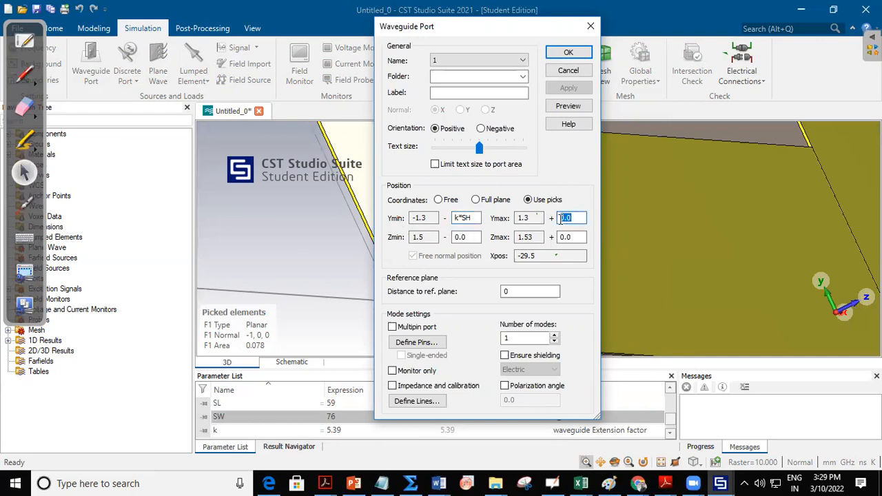
key(ctrl+v)
Extend the waveguide port's Zmax by k*SH and its Zmin by SH, and preview the port.
double_click(564, 237)
key(ctrl+v)
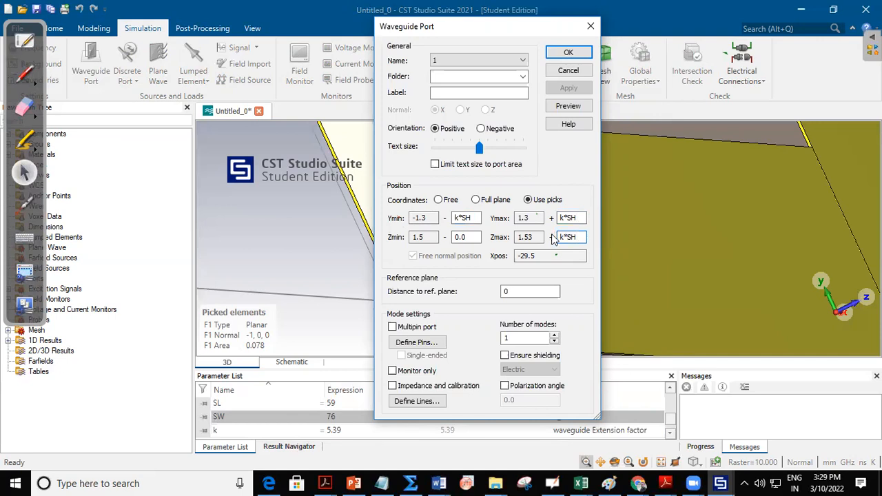
double_click(461, 237)
text(SH)
click(567, 107)
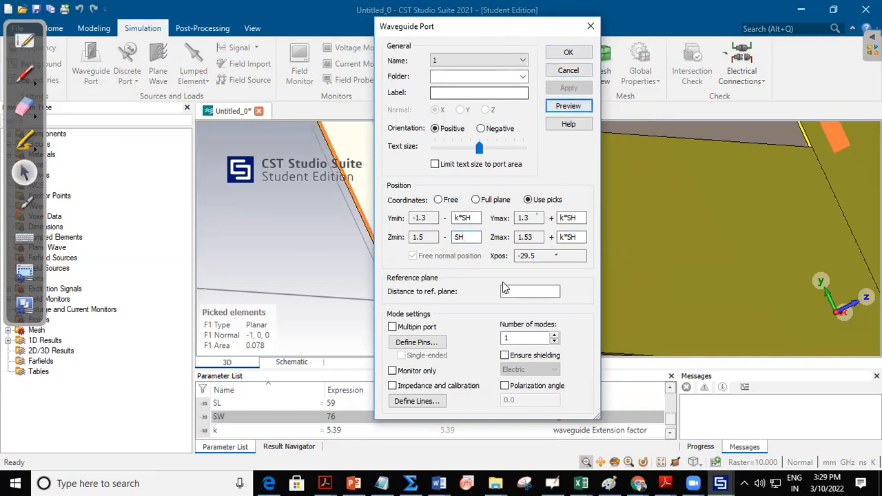
click(661, 463)
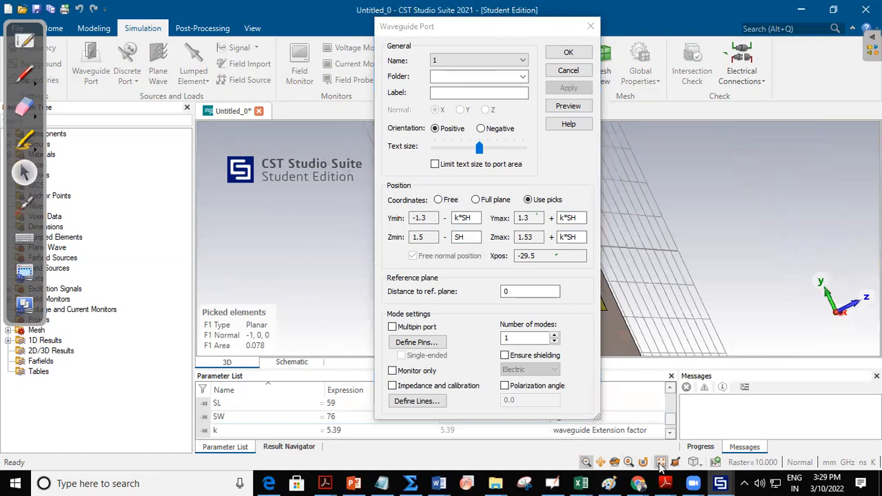
Create the waveguide port on the feed line's end face with the previewed extents.
drag(462, 30, 717, 59)
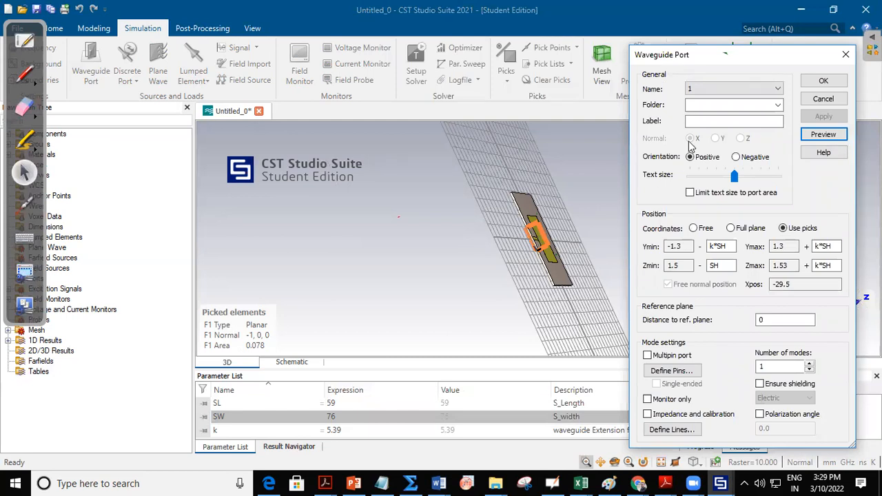
click(824, 82)
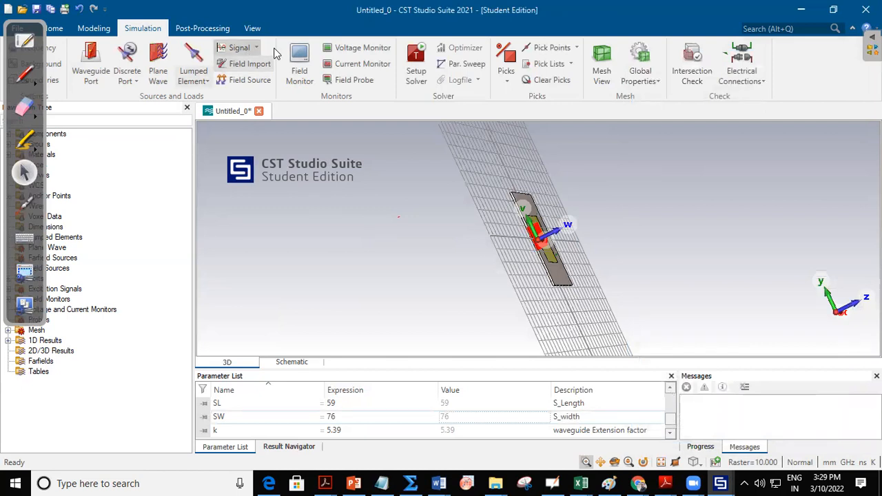
Run the time domain solver with the S-parameters normalized to a fixed impedance of 50 Ohm.
click(416, 64)
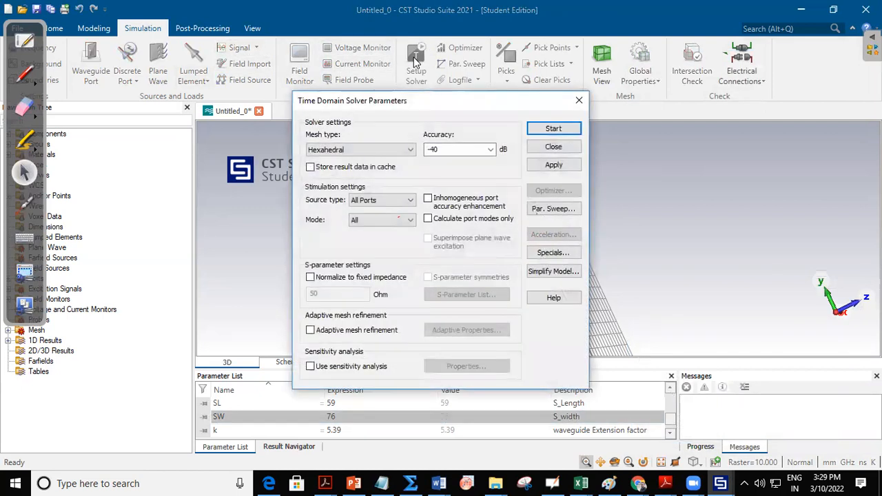
click(310, 278)
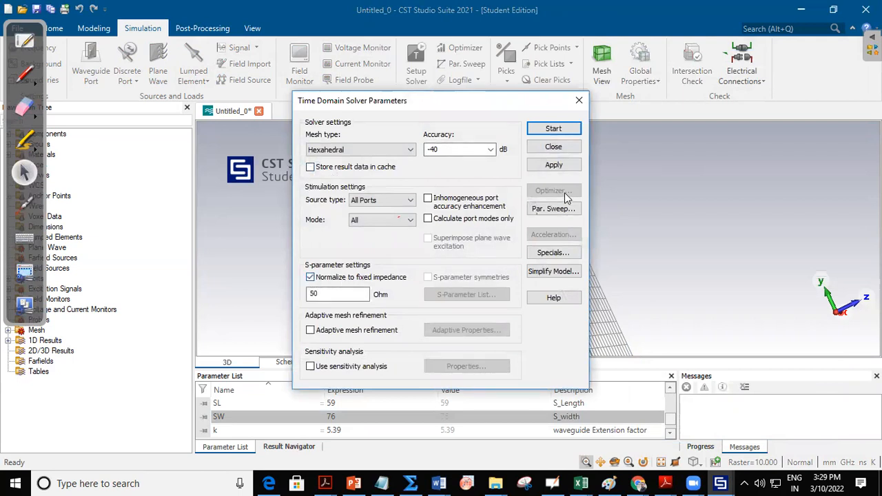
click(554, 165)
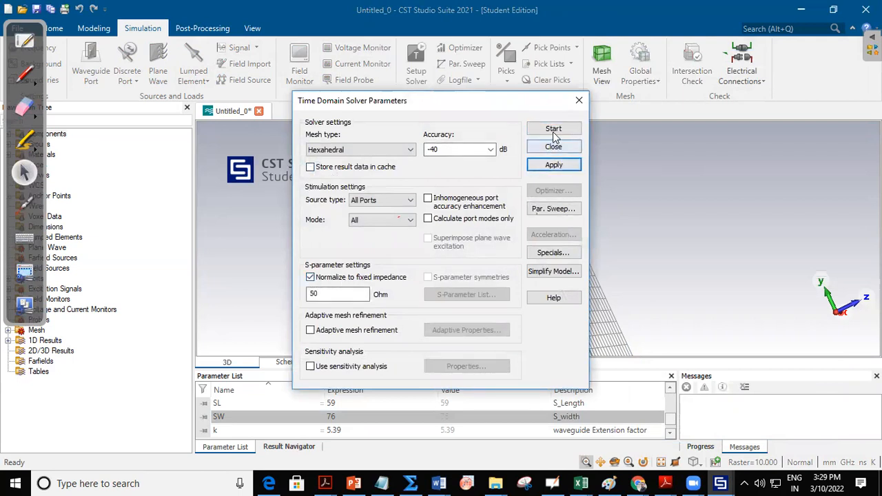
click(554, 131)
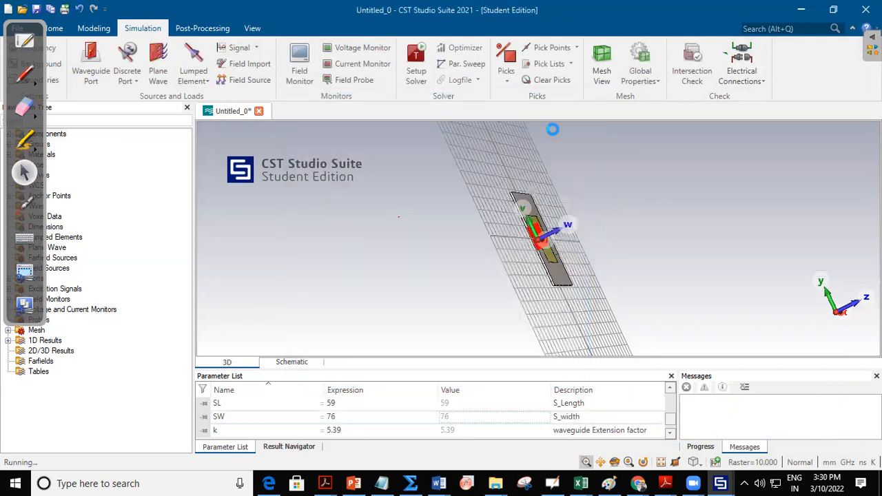
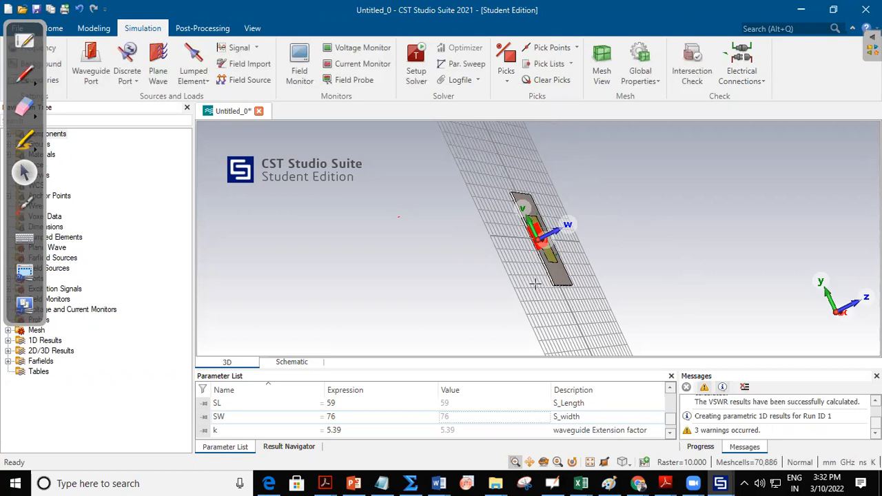
Display the S1,1 curve from the 1D S-parameter results.
click(8, 341)
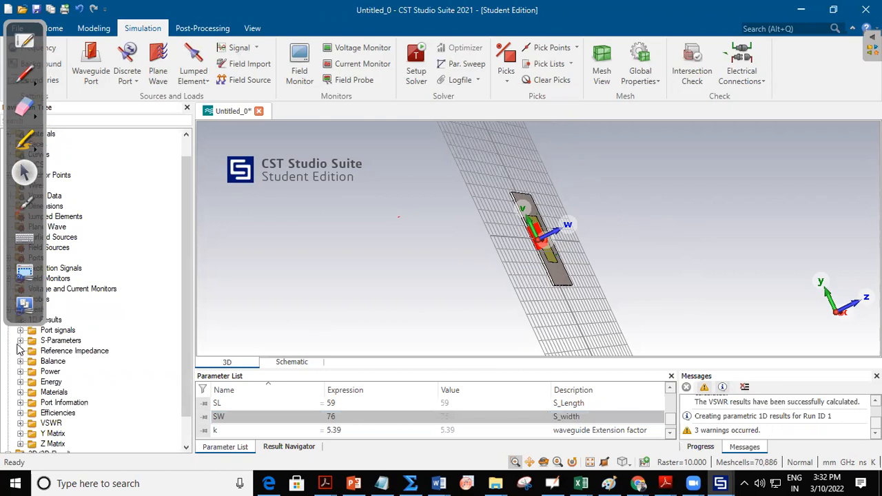
click(20, 340)
click(59, 352)
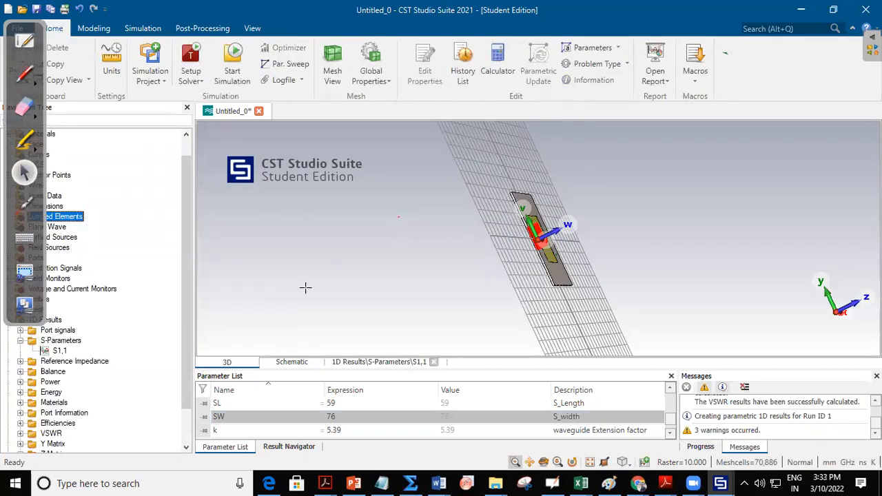
click(364, 366)
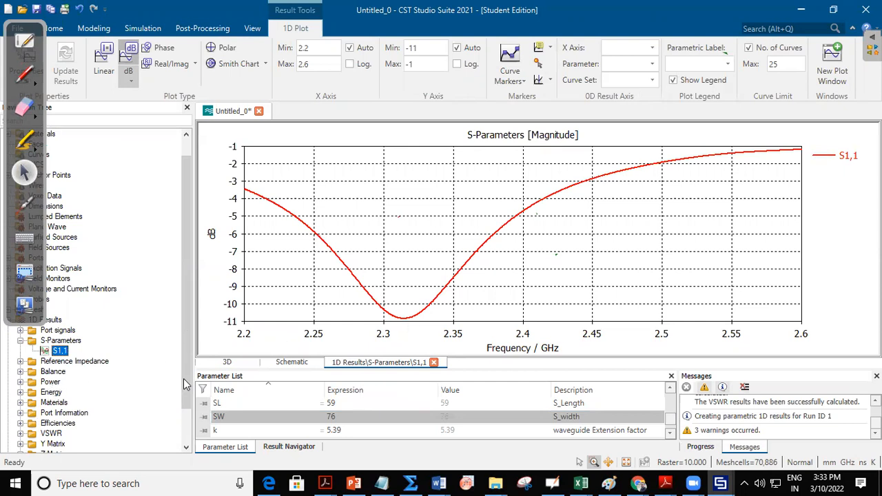
Show the 2.4 GHz E-field result and animate it, looking closely at the area around the port.
drag(185, 362, 189, 397)
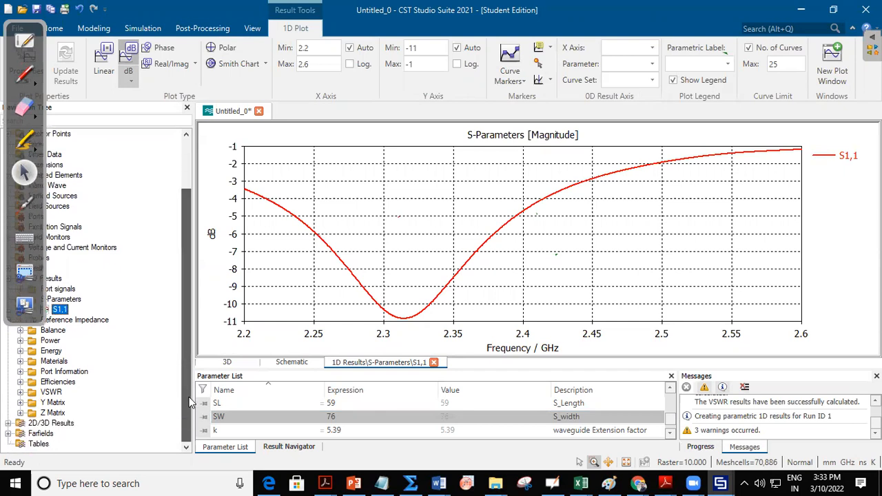
click(9, 424)
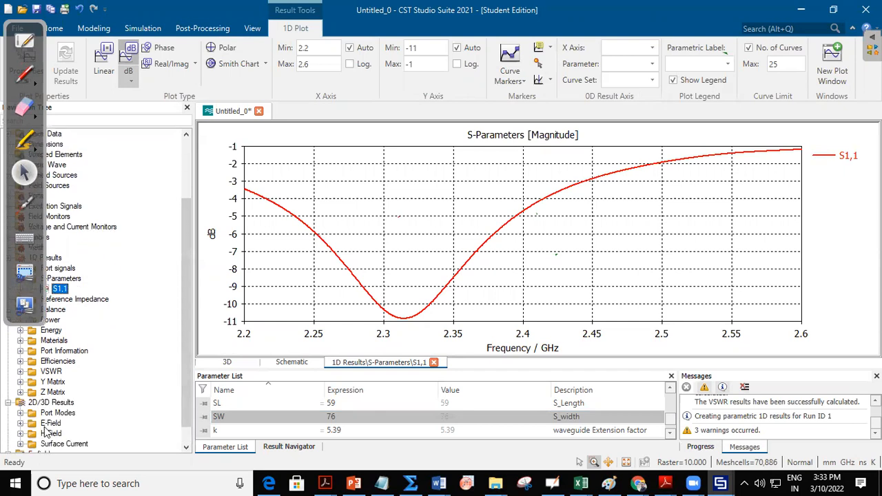
click(21, 424)
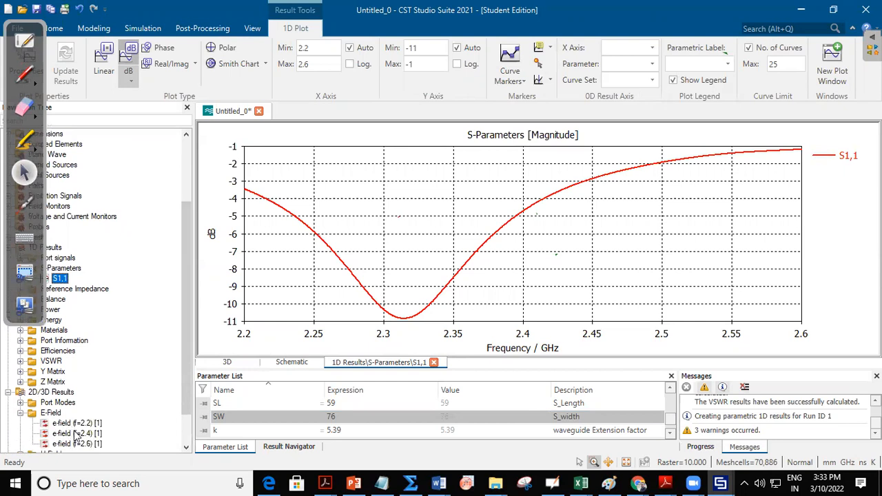
click(75, 434)
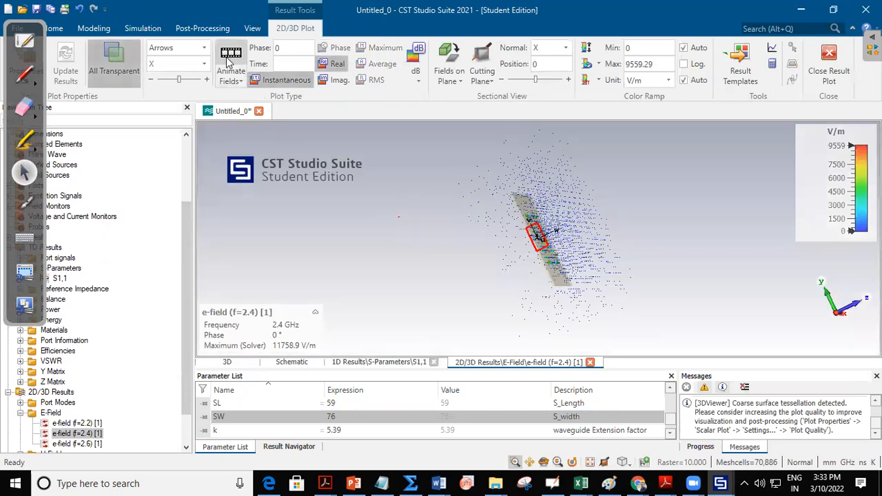
click(230, 62)
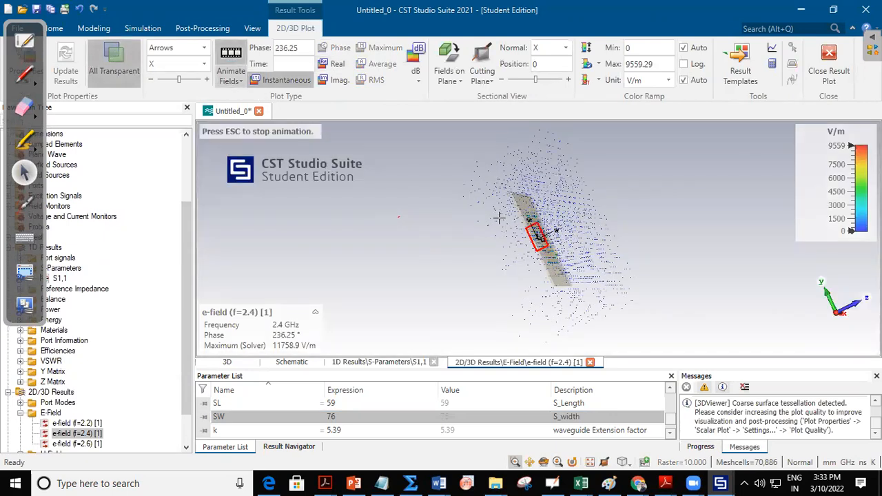
scroll(527, 235, up, 5)
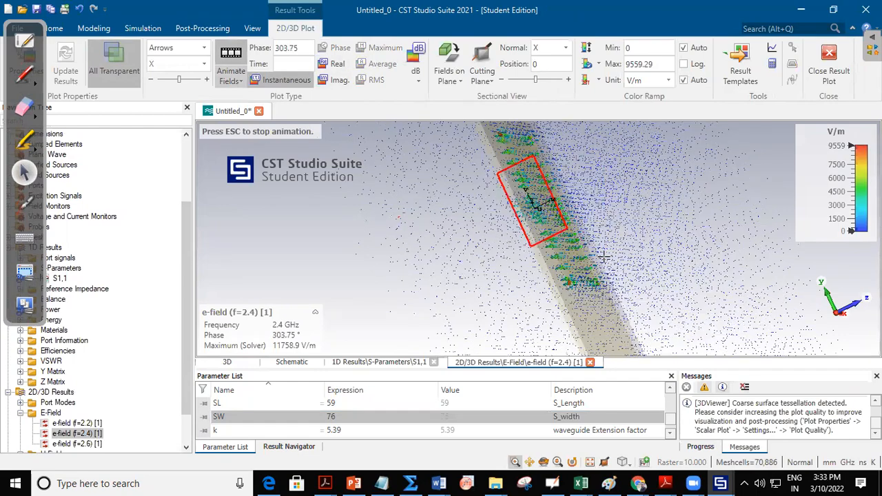
scroll(604, 257, up, 2)
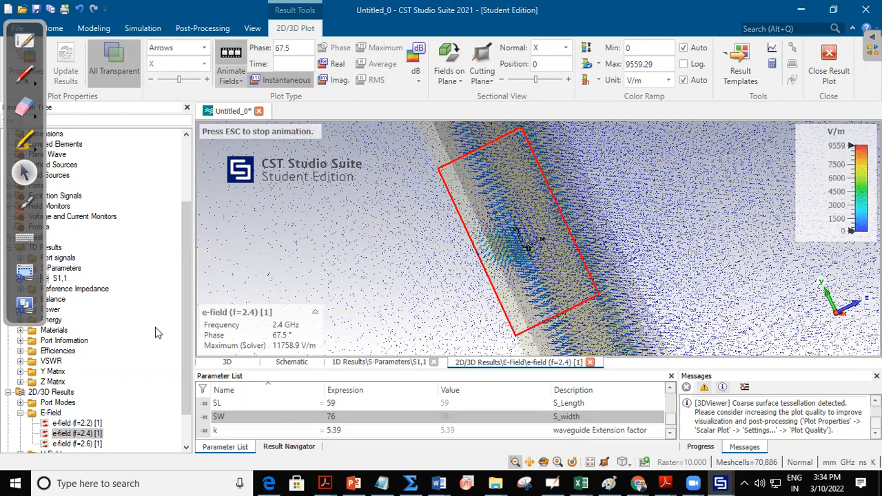
Open the 2.4 GHz farfield result and show its directivity as a 1D polar plot.
scroll(185, 340, down, 1)
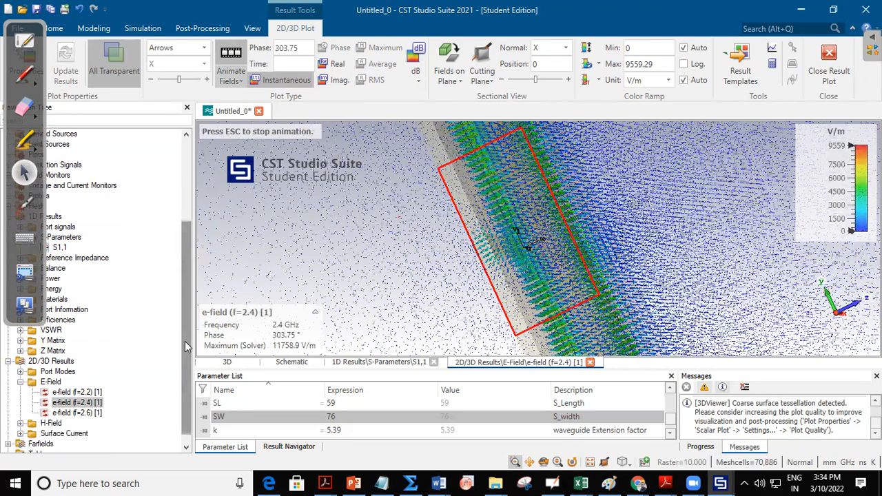
click(10, 445)
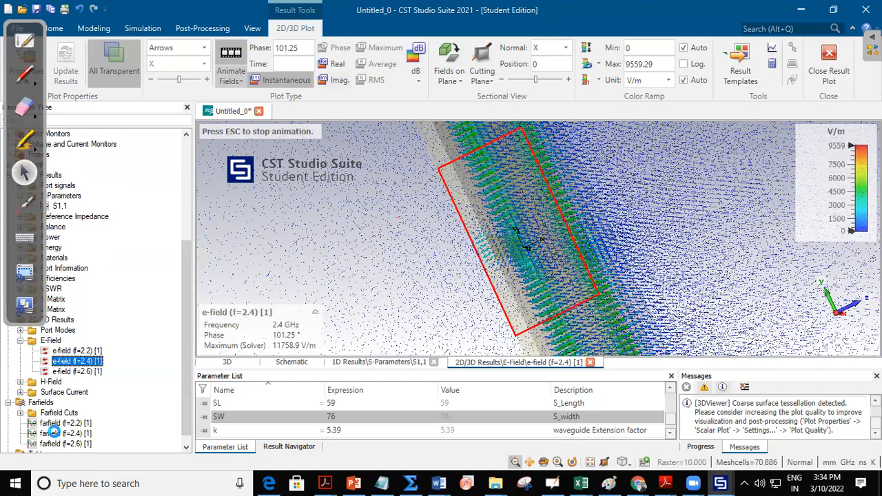
click(58, 434)
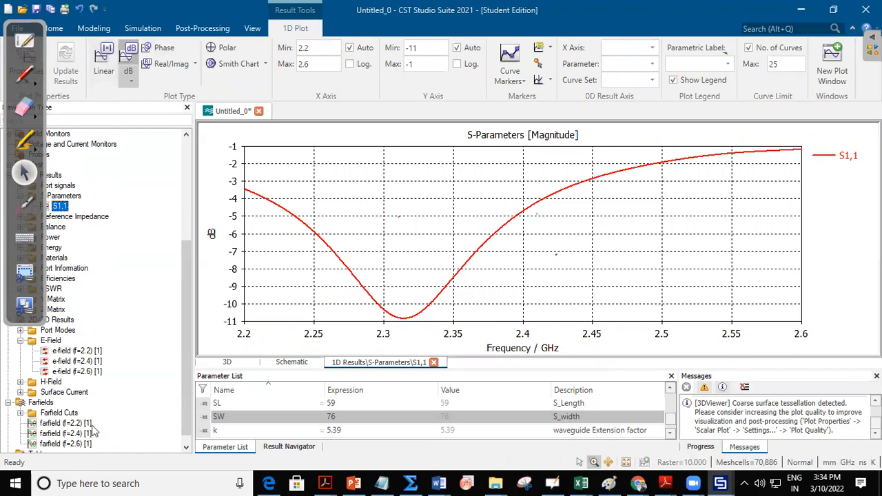
click(60, 436)
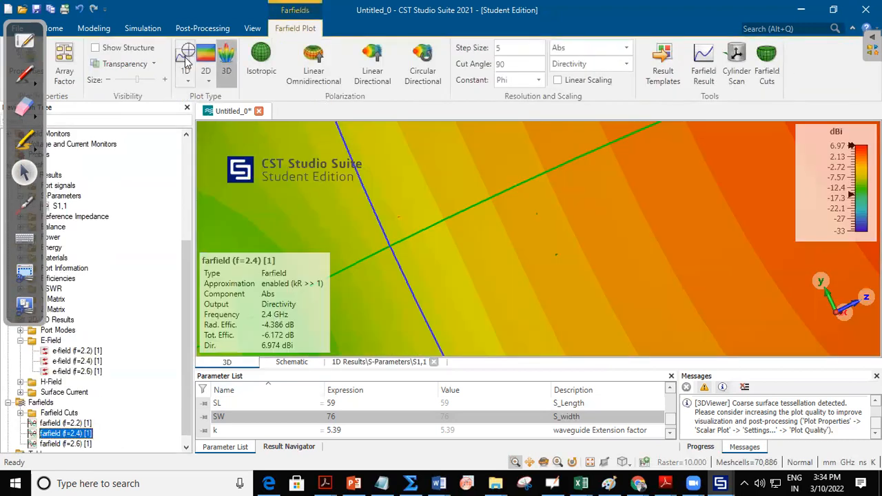
click(185, 56)
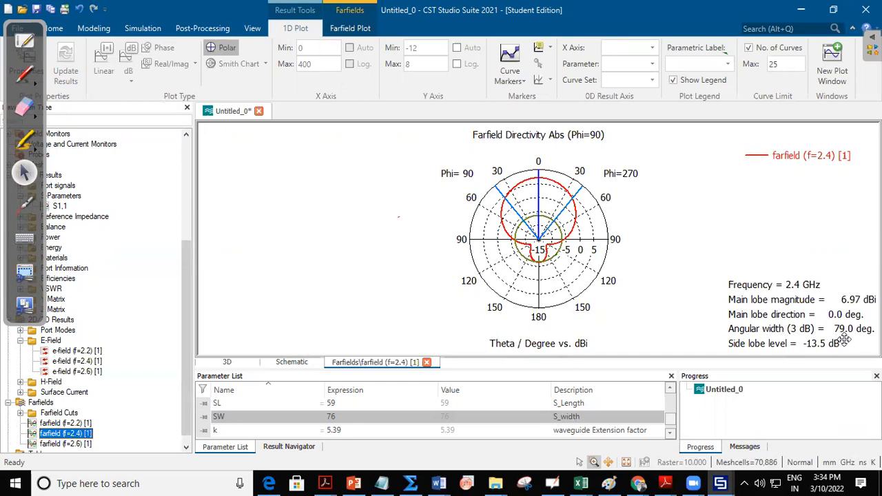
Look at the antenna's block in the schematic view and return to the 3D view.
drag(188, 320, 184, 232)
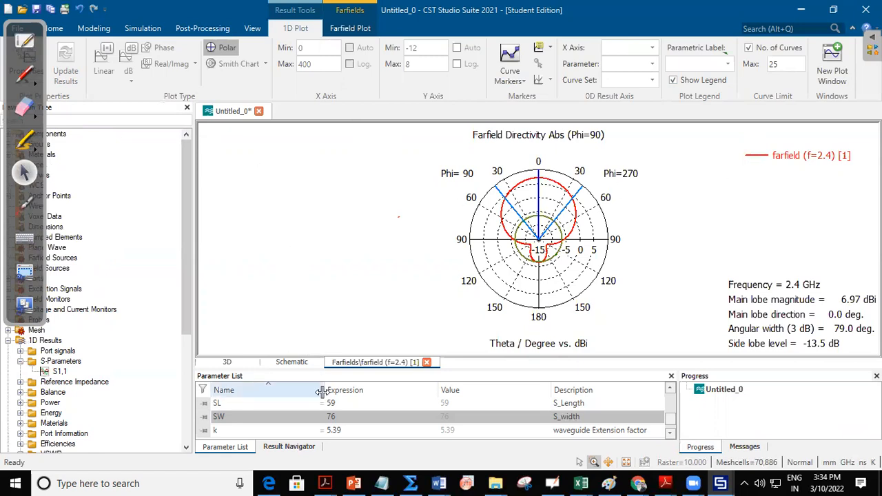
click(231, 364)
click(291, 362)
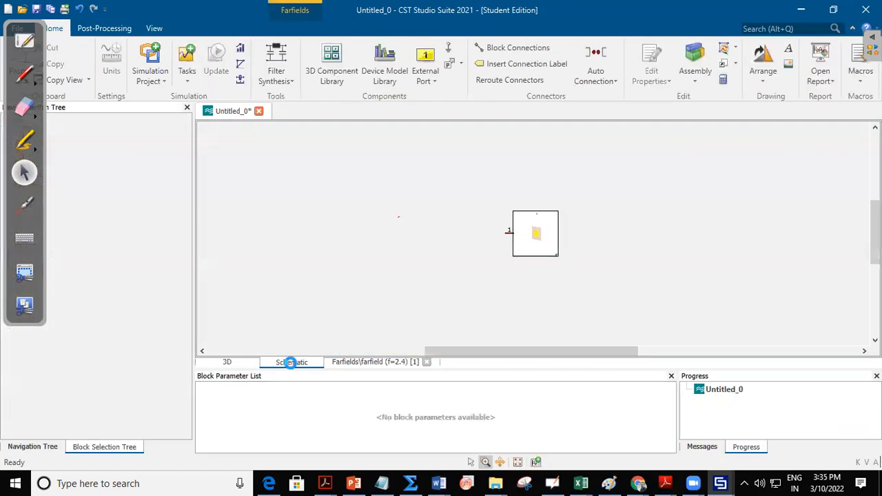
click(229, 362)
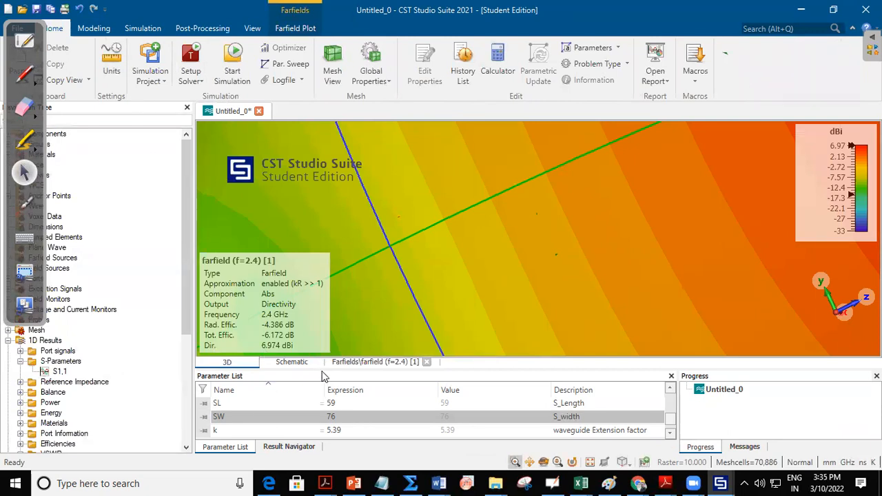
click(301, 362)
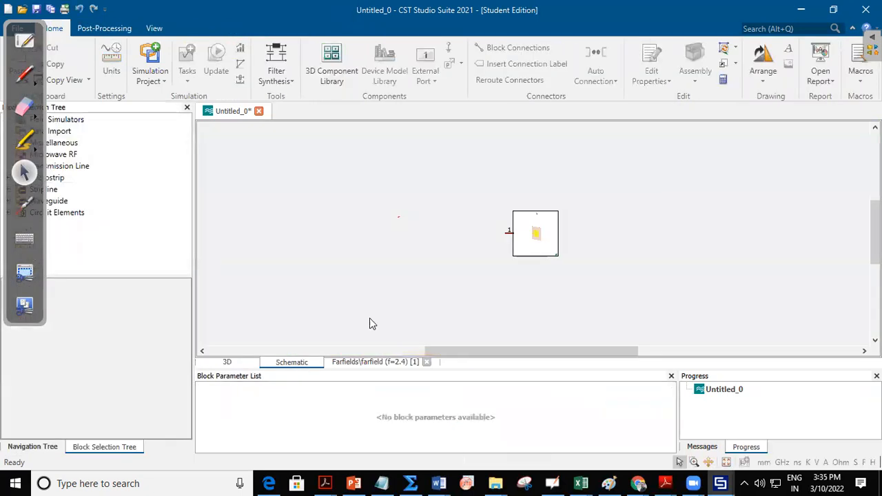
click(216, 362)
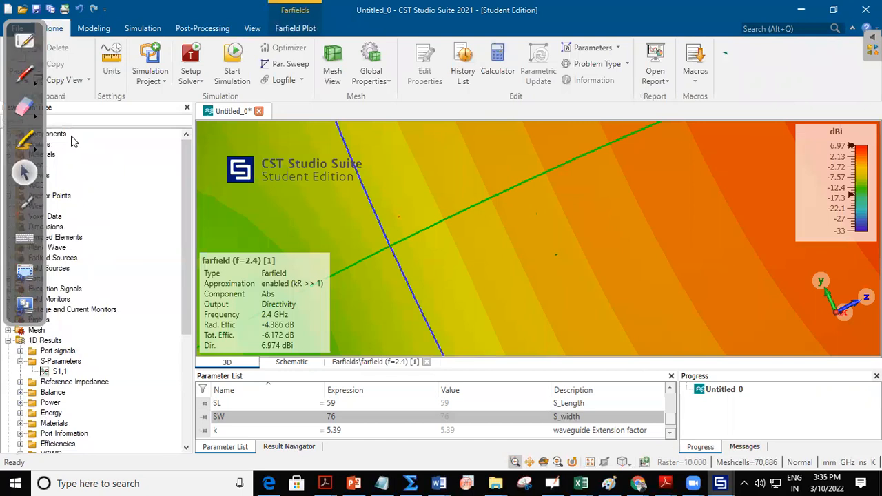
Show the antenna's components instead of the farfield plot, with the whole model fitted in the 3D view.
click(71, 136)
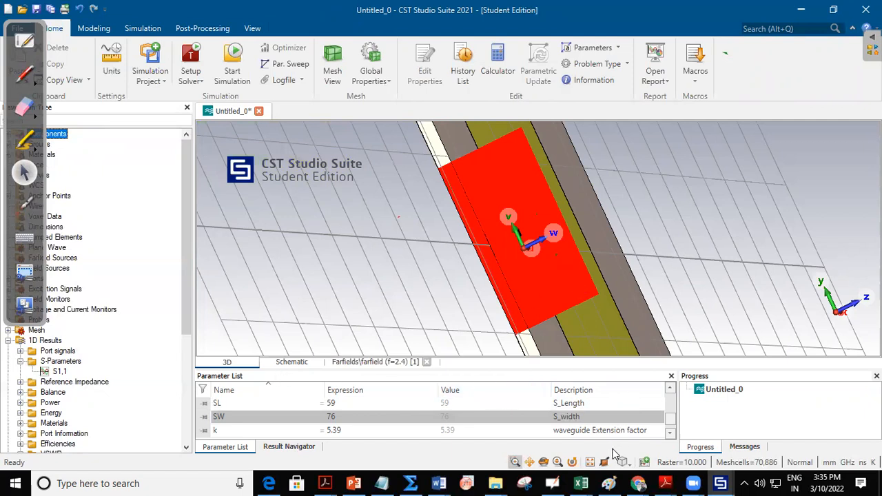
click(590, 462)
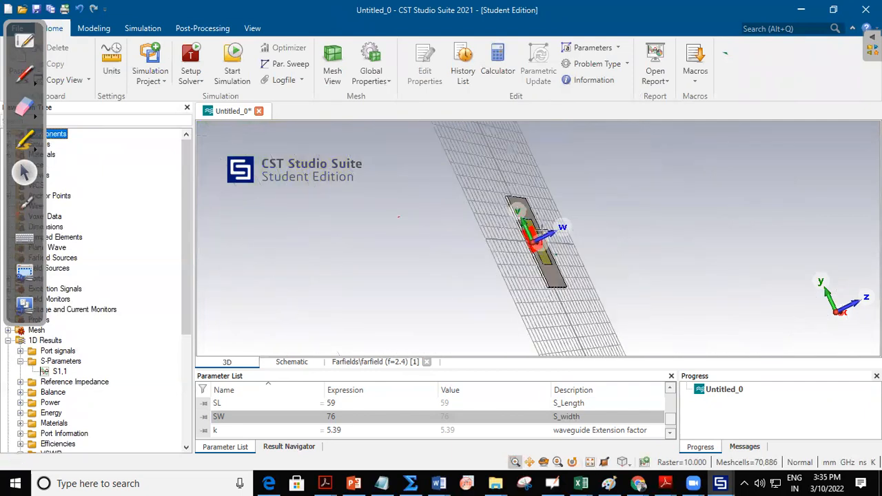
drag(542, 303, 473, 312)
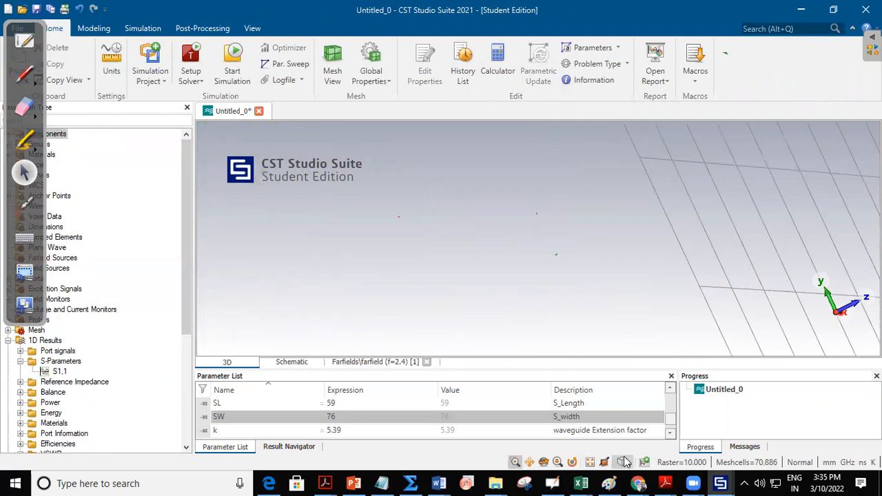
click(590, 462)
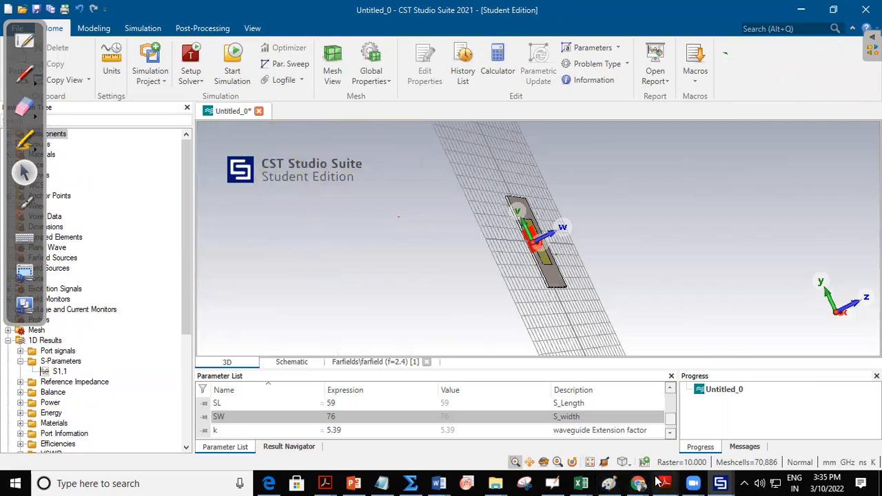
Switch to the Pasternack calculator page in Chrome and open the Stripline Impedance Calculator.
mouse_move(641, 483)
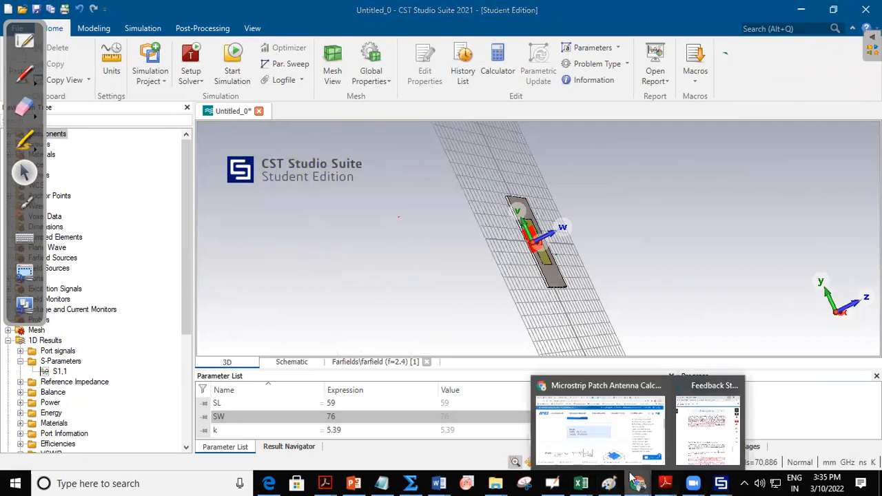
click(641, 441)
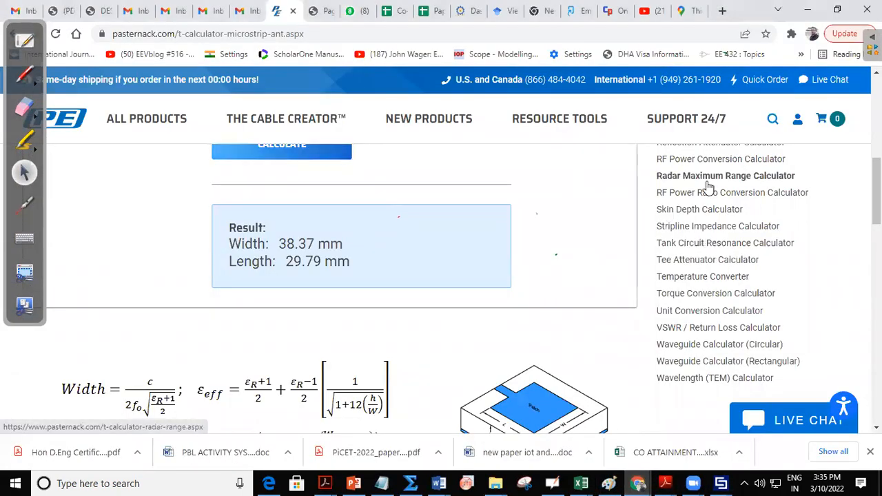
drag(877, 208, 877, 184)
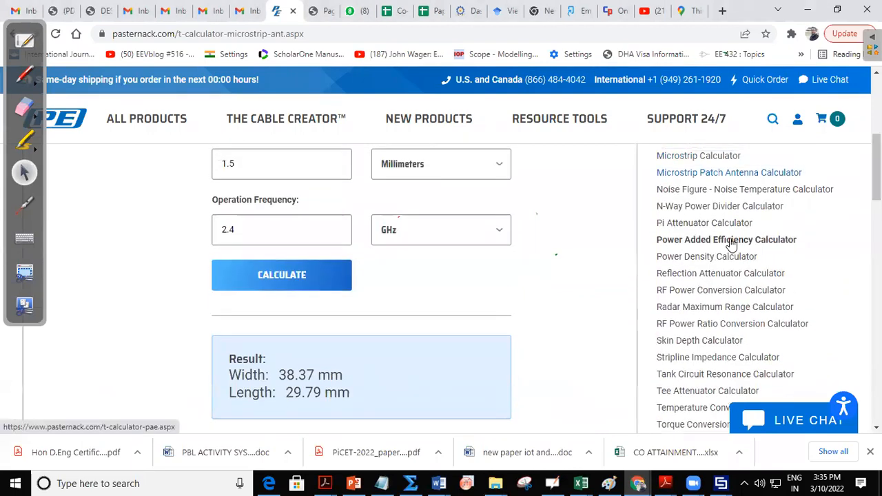
click(699, 359)
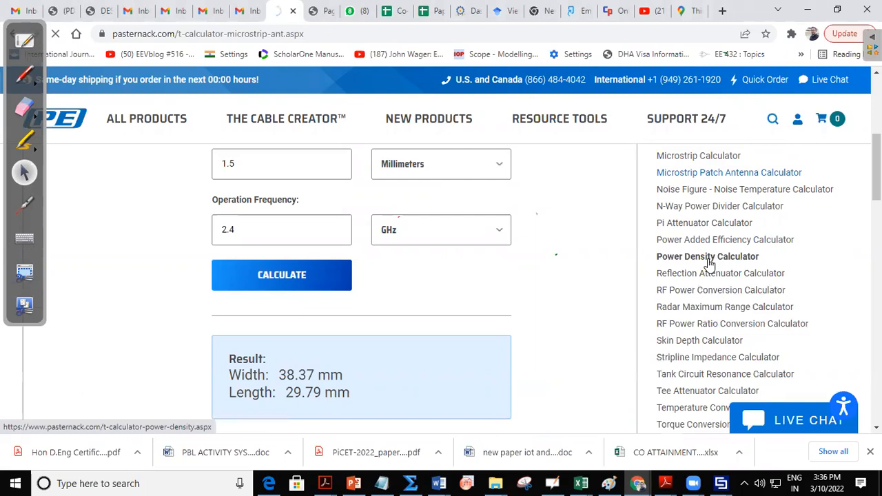
Examine the stripline impedance formula and cross-section diagram, dismiss the chat offer, and return to the calculator's input fields.
drag(877, 111, 877, 225)
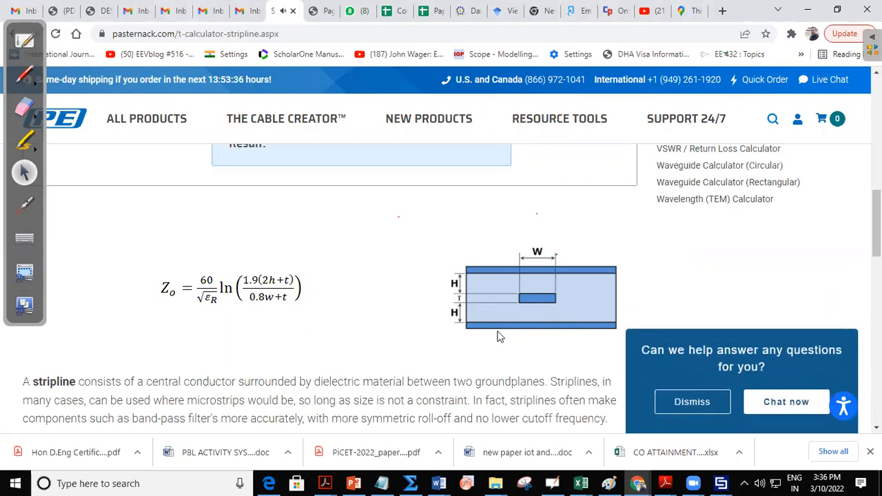
click(698, 400)
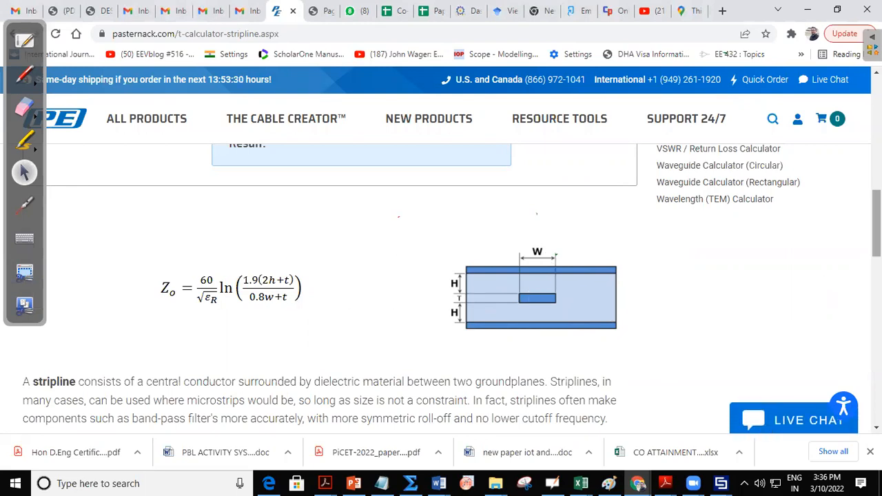
scroll(331, 289, up, 7)
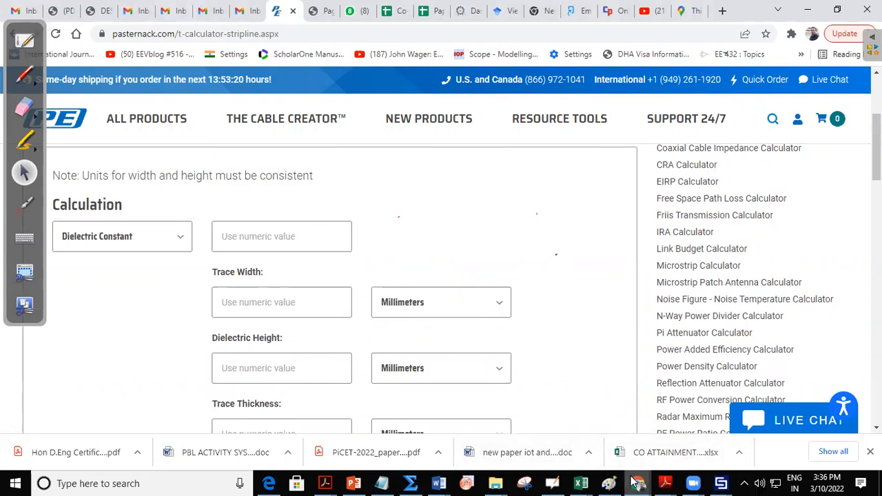
Switch to the Untitled_0 CST project, then to the PowerPoint presentation, and maximize its window on the inset-fed Design of Rectangular Patch figure.
mouse_move(719, 482)
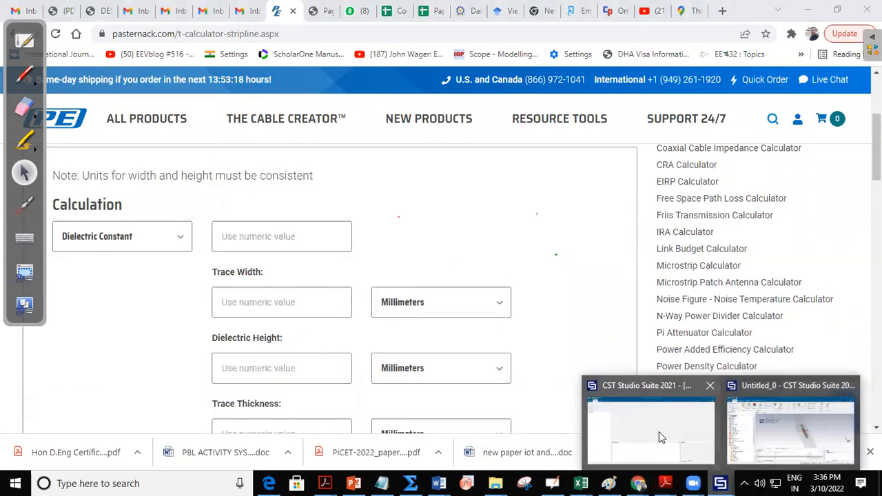
click(796, 433)
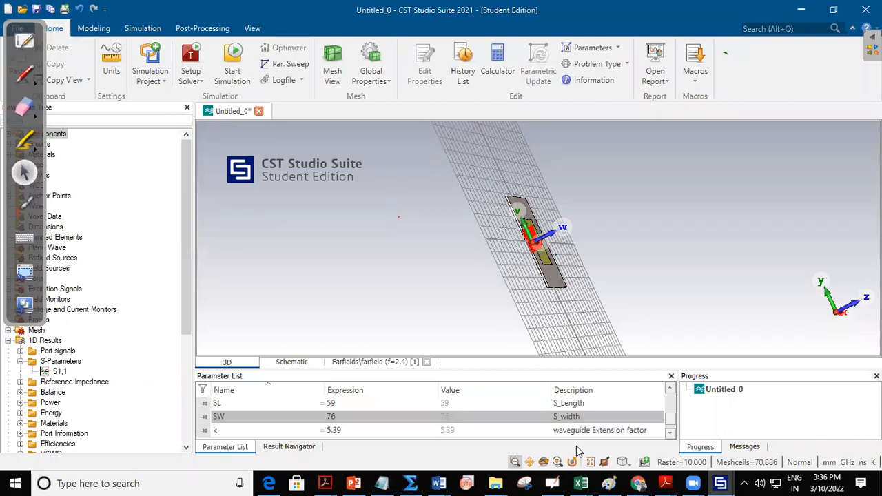
click(354, 483)
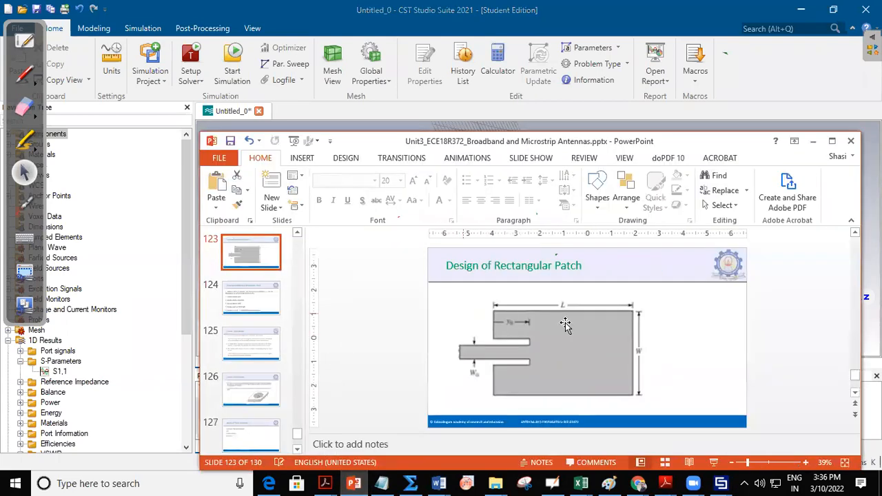
click(833, 141)
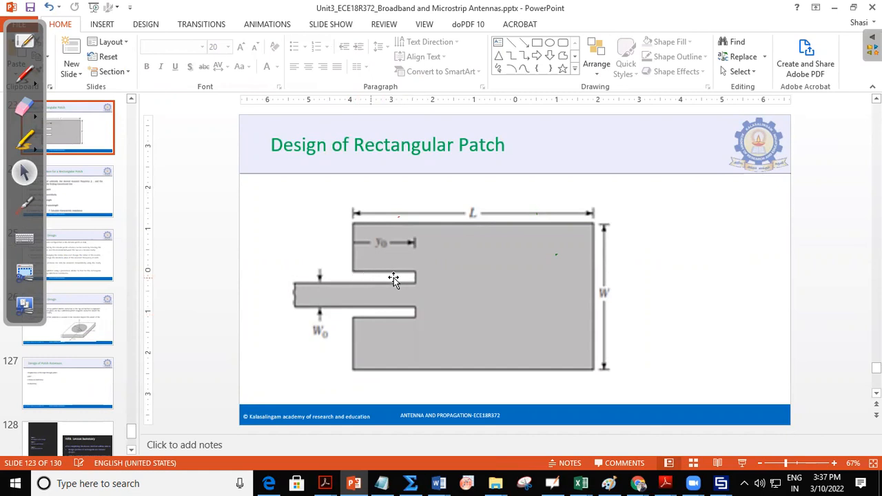
Review the neighbouring slides on the rectangular patch design procedure and inset feed, ending on the figure with y0 and W0.
key(Down)
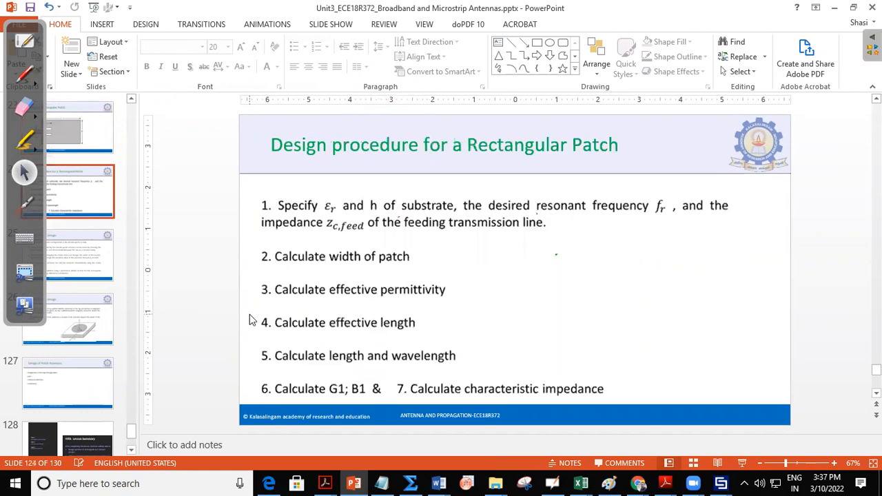
click(93, 251)
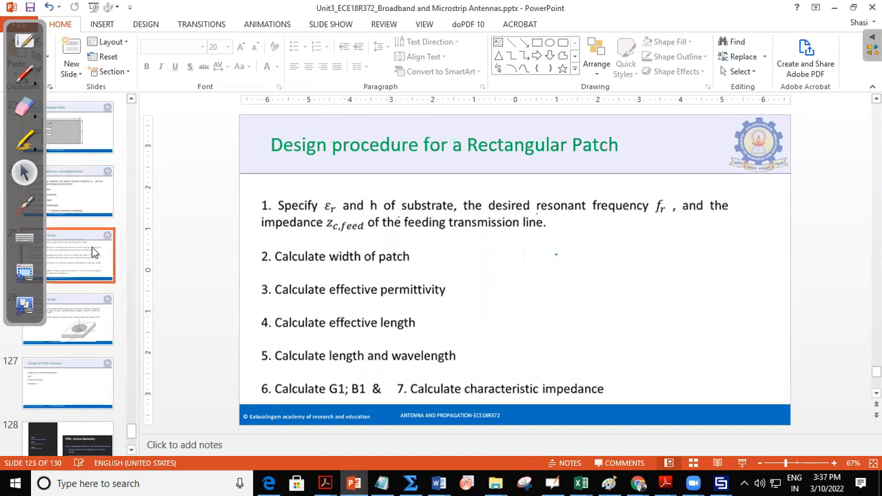
key(Up)
key(Up)
key(Up)
key(Up)
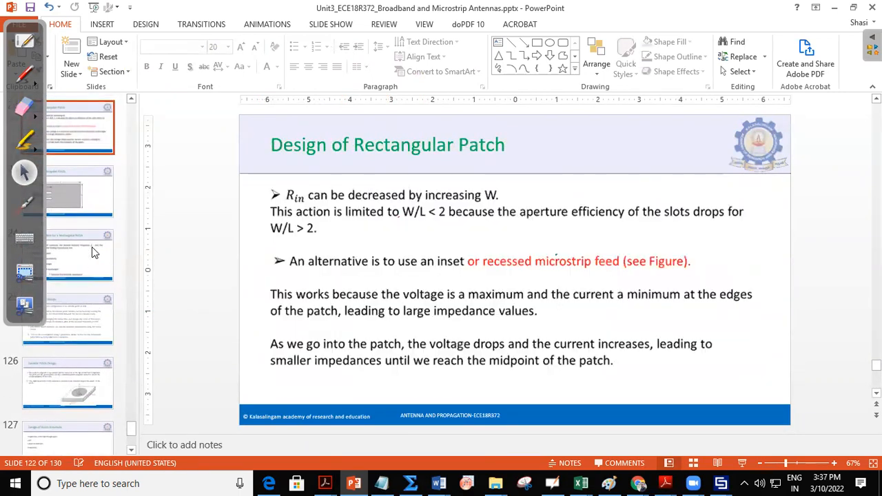
key(Down)
key(Down)
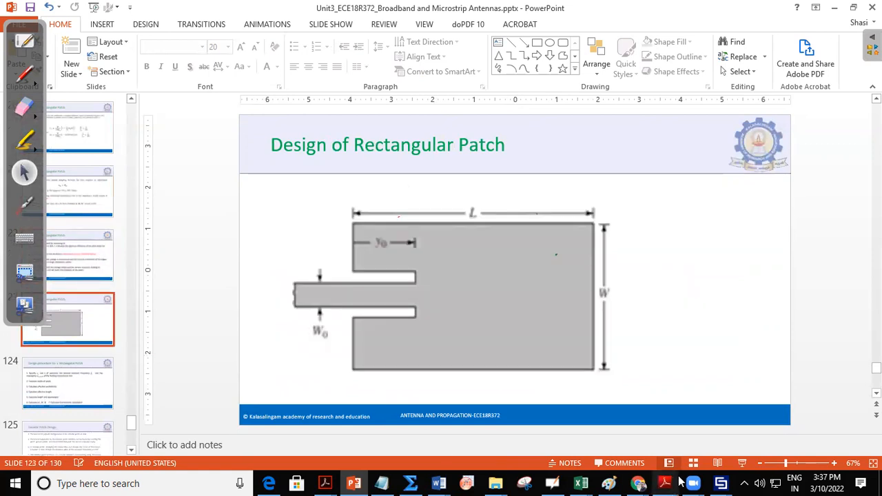
Switch back to the Untitled_0 project in CST Studio Suite and show the antenna from the front, close up on the feed-to-patch junction.
click(721, 484)
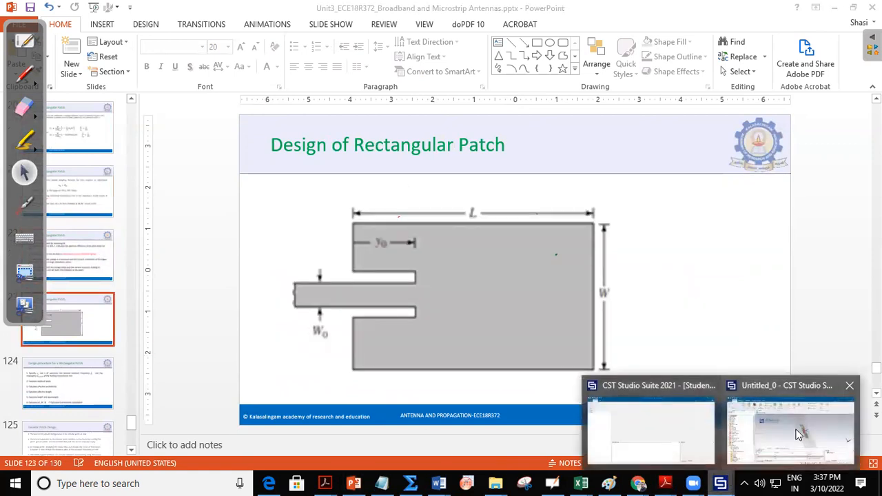
click(748, 452)
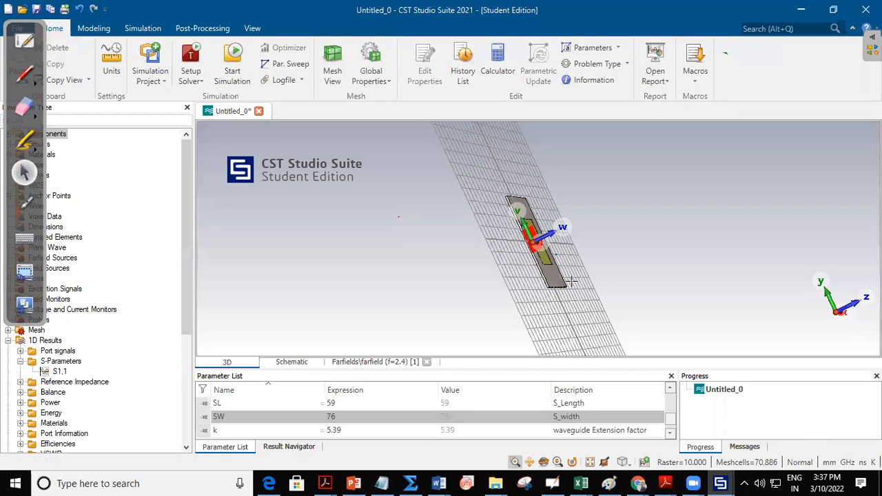
click(624, 462)
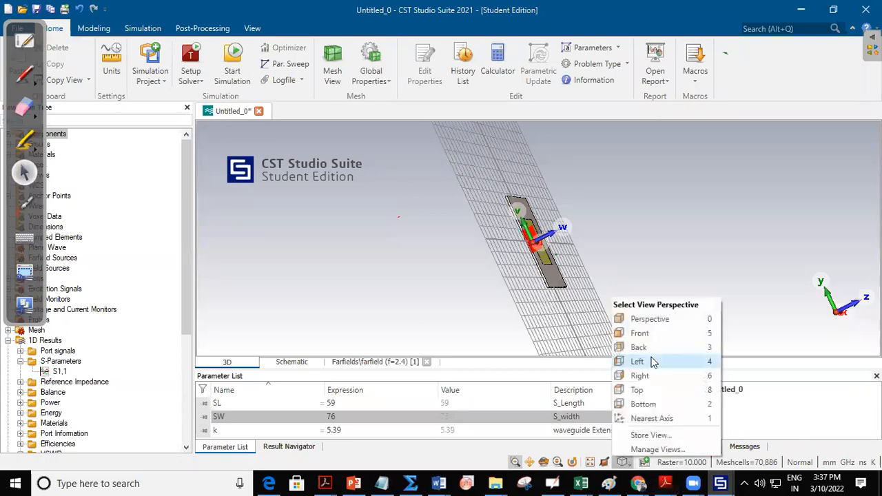
click(655, 335)
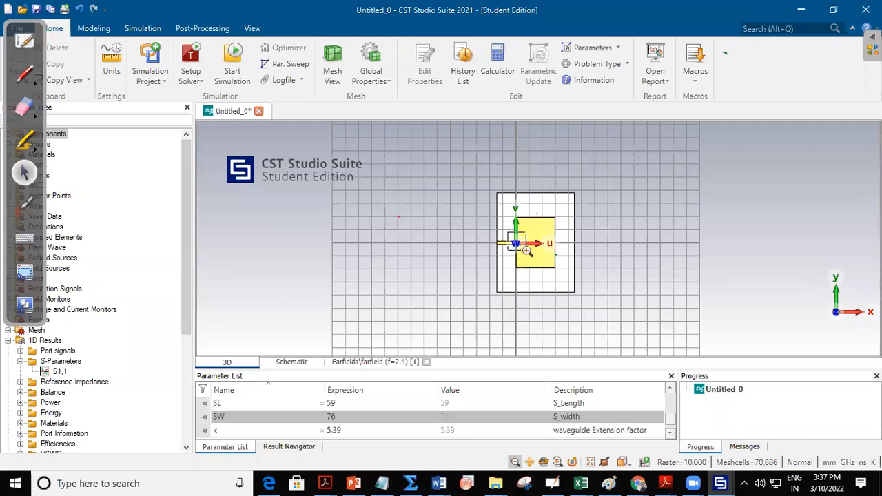
scroll(530, 254, up, 5)
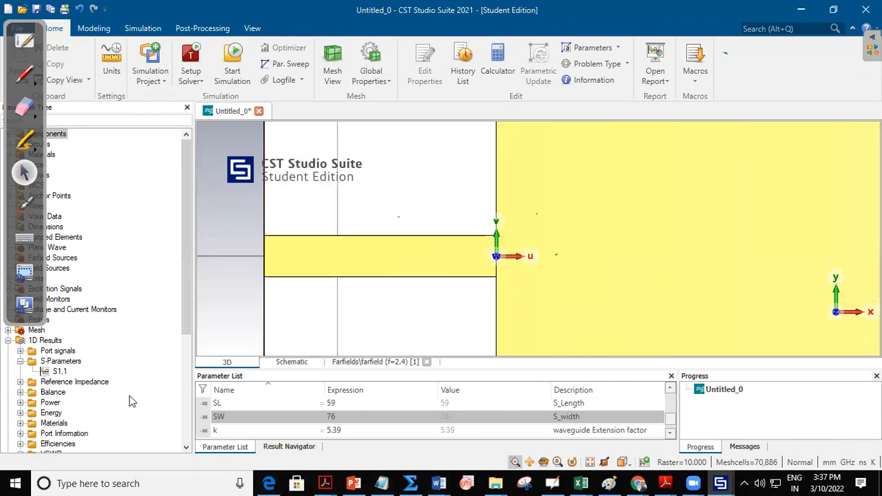
Annotate the feed-to-patch junction with a curved red arrow from the local origin to the feed line's upper corner.
click(25, 72)
mouse_move(493, 256)
mouse_down()
mouse_move(467, 255)
mouse_move(485, 236)
mouse_up()
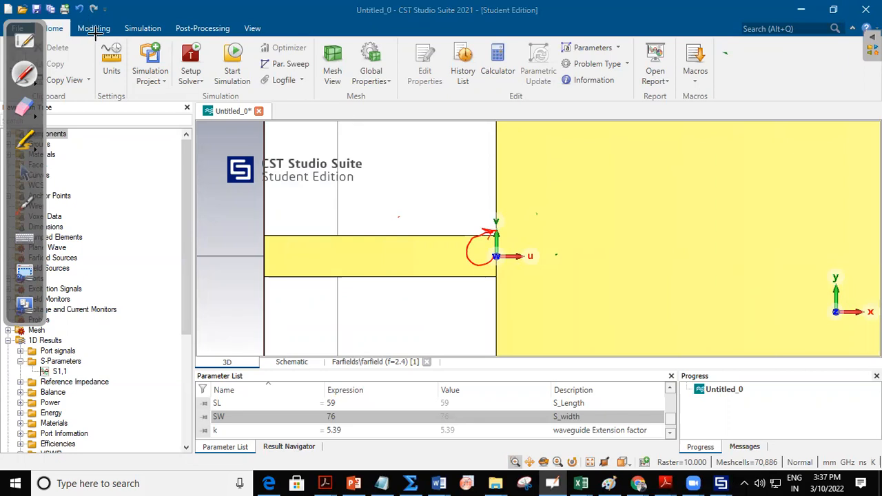
click(24, 176)
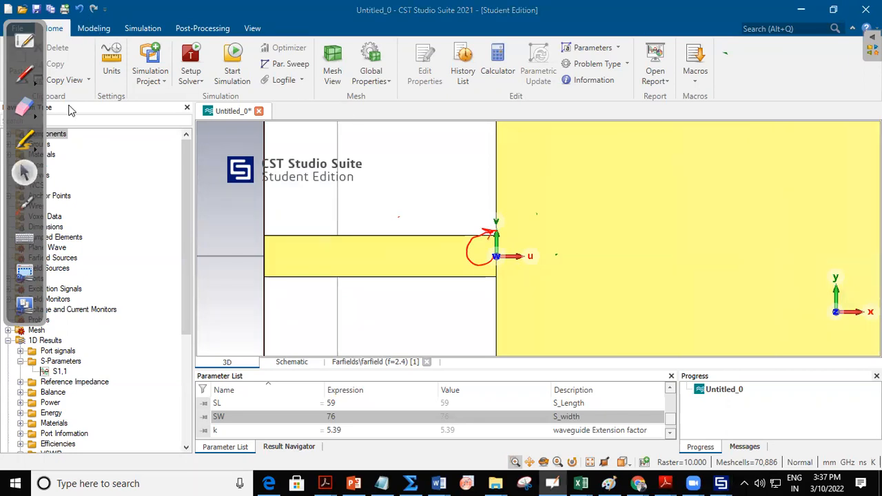
Move the local coordinate system by DV = MW/2 to the feed line's upper corner at the patch edge.
click(93, 28)
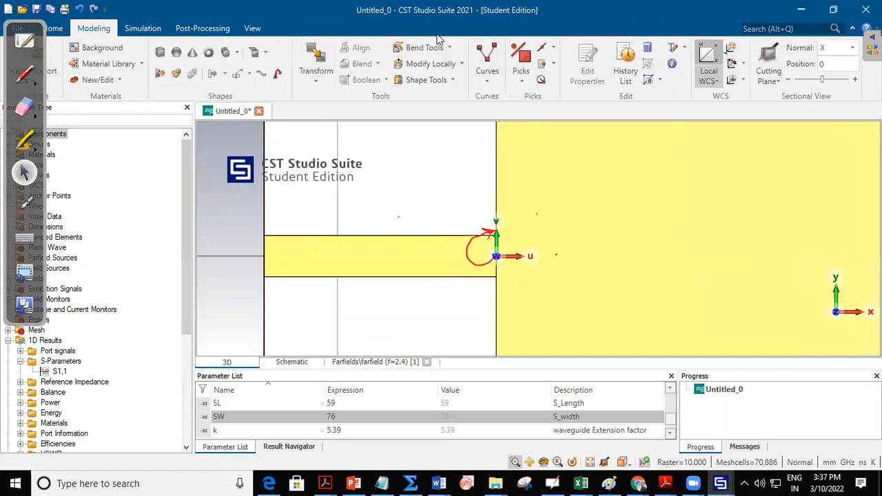
click(733, 54)
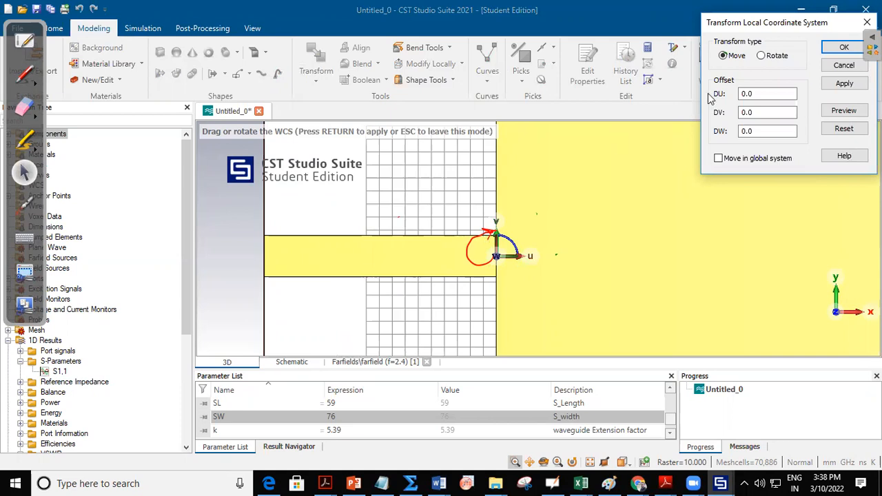
click(757, 111)
drag(757, 111, 721, 113)
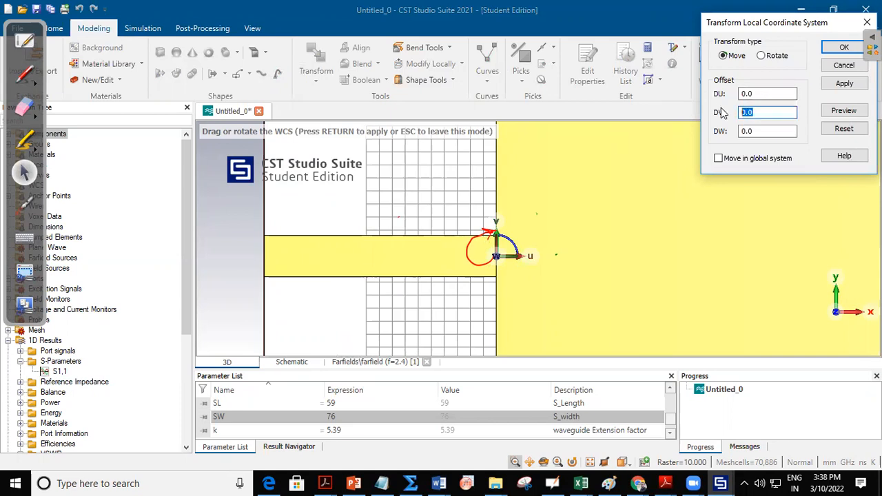
text(MW/2)
click(845, 112)
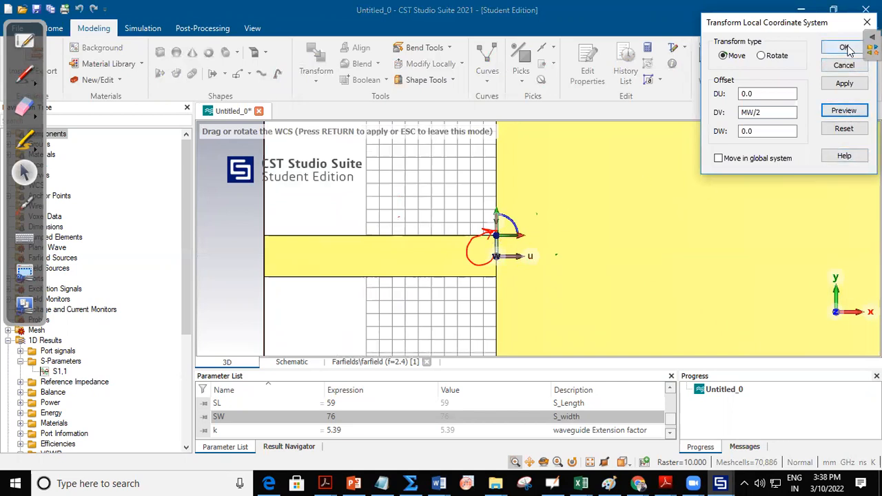
click(845, 48)
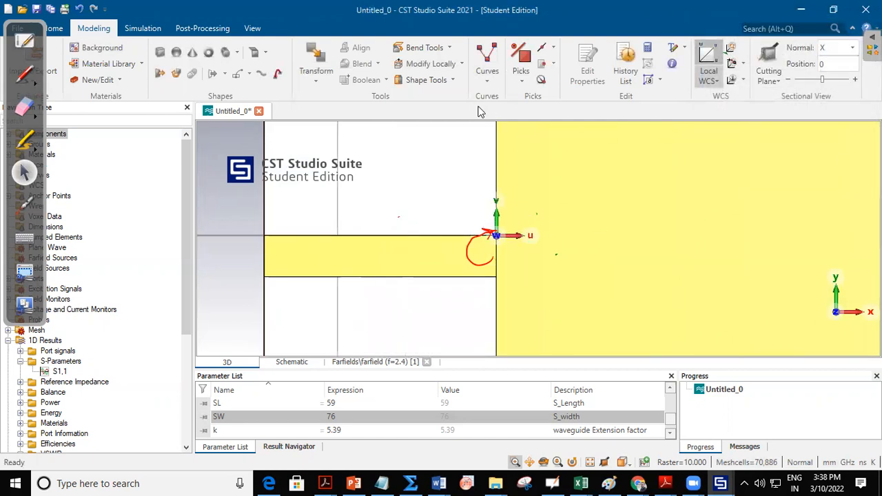
Start a new brick named Inset with Umin 0 and Umax 2.6.
click(161, 53)
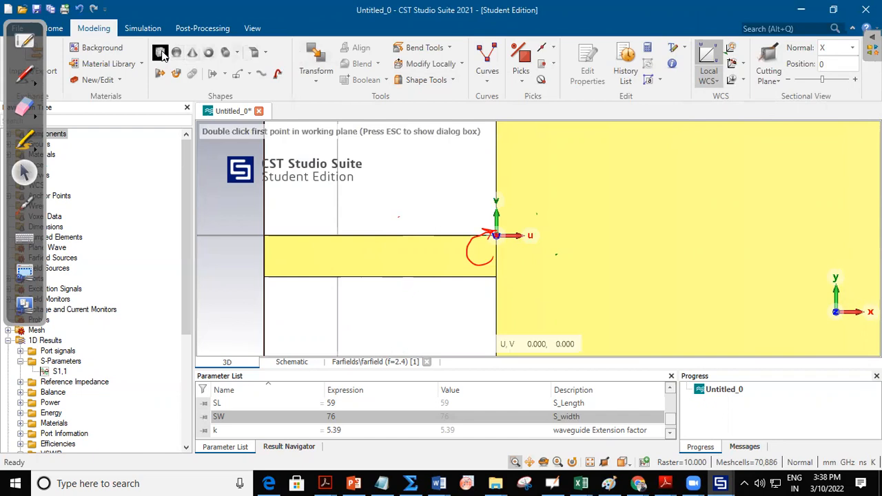
key(Escape)
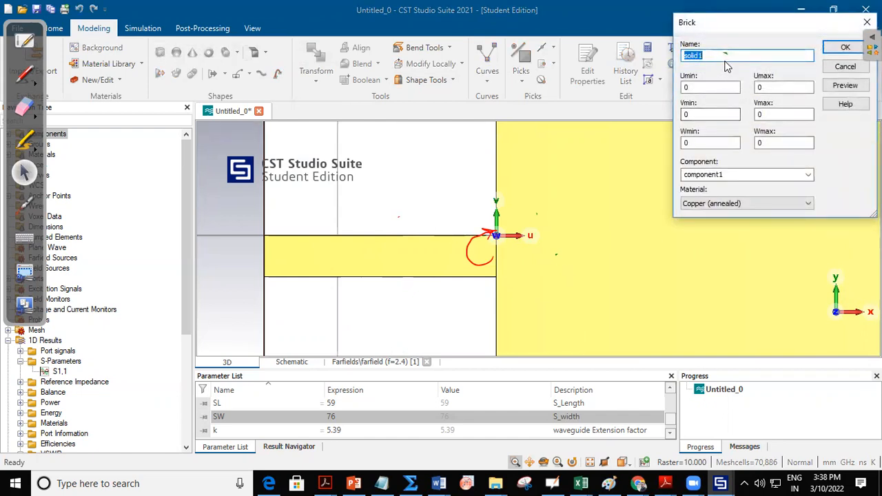
text(Inset)
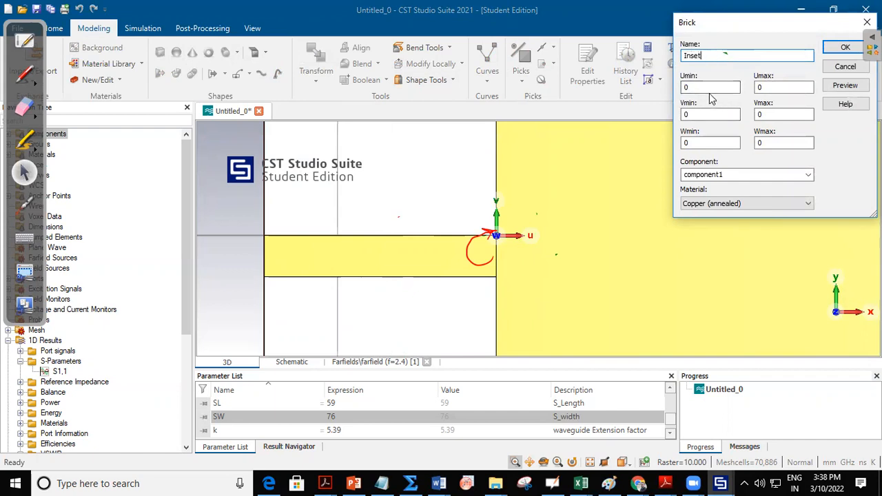
double_click(708, 89)
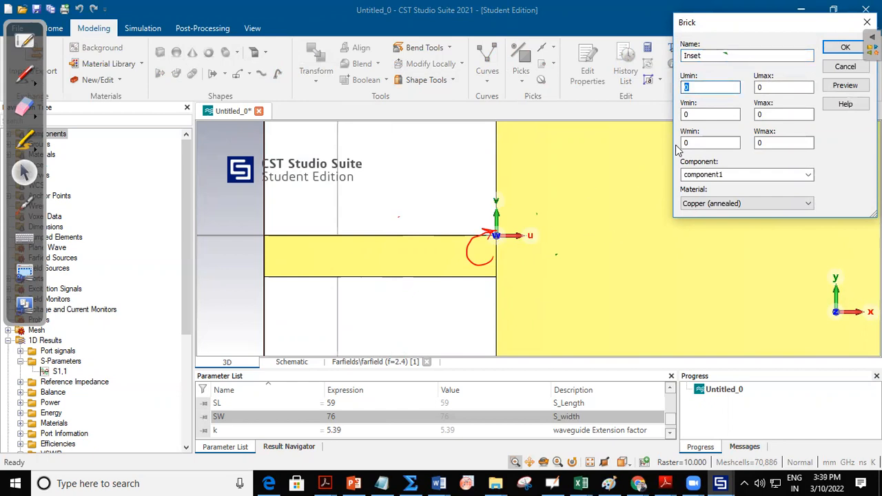
key(Tab)
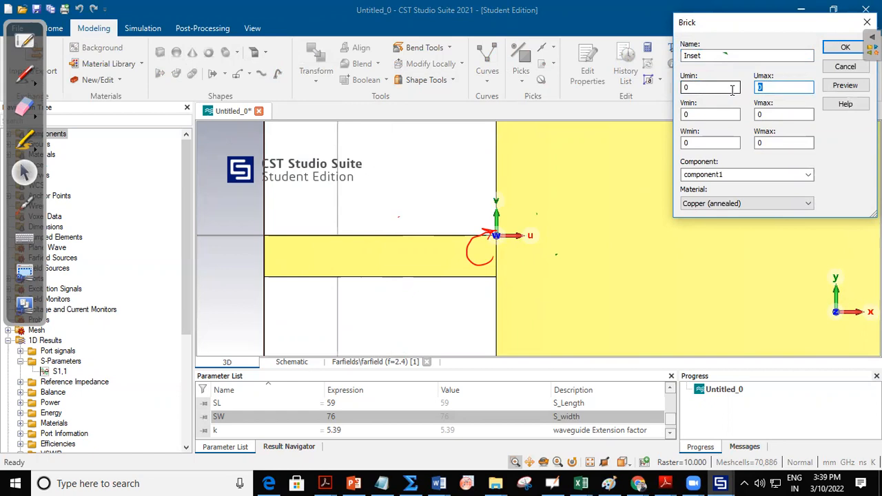
text(2.6)
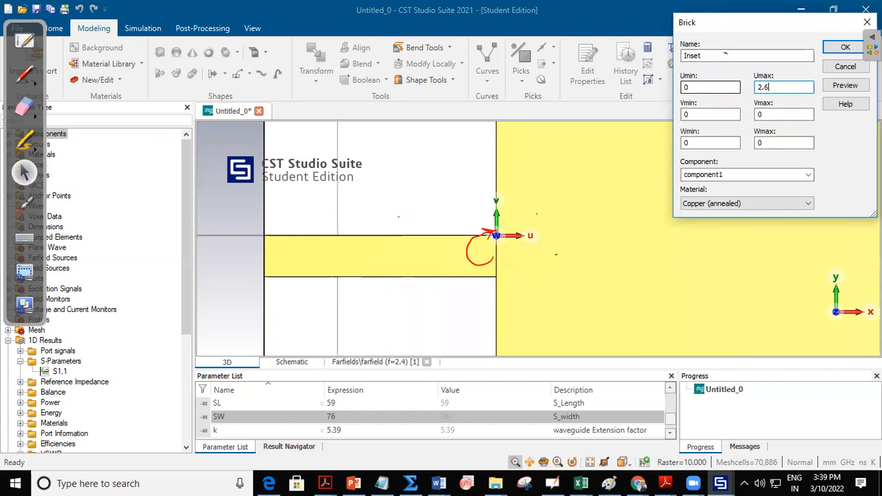
Set the Inset brick's Vmin to -MW/2.
click(697, 114)
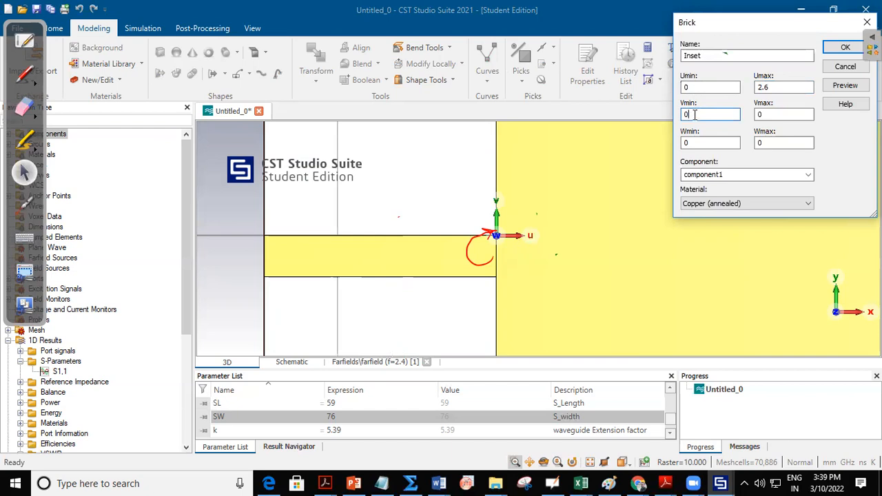
click(766, 114)
double_click(702, 117)
text(-M/2)
drag(701, 115, 688, 115)
click(692, 115)
text(W/2)
key(Tab)
drag(714, 115, 666, 115)
Set the Inset brick's Umax to 7, Vmin to 0 and Vmax to 2.6.
drag(775, 91, 743, 91)
text(7)
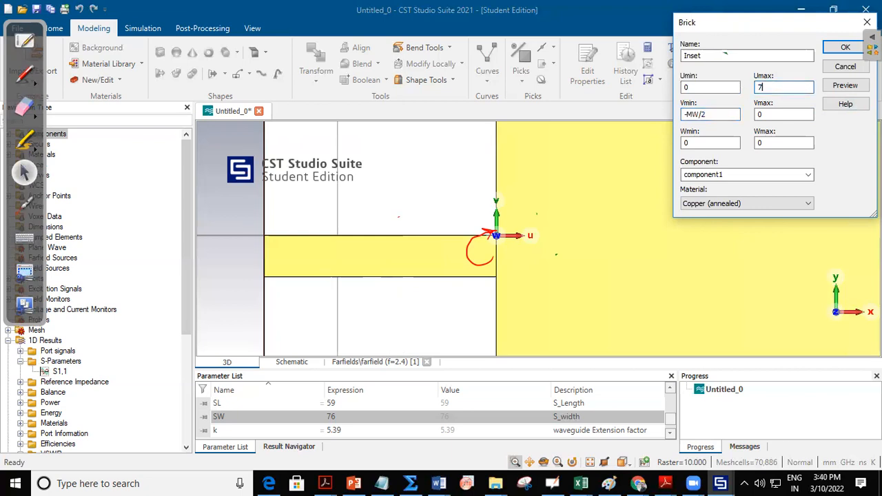
drag(715, 115, 684, 115)
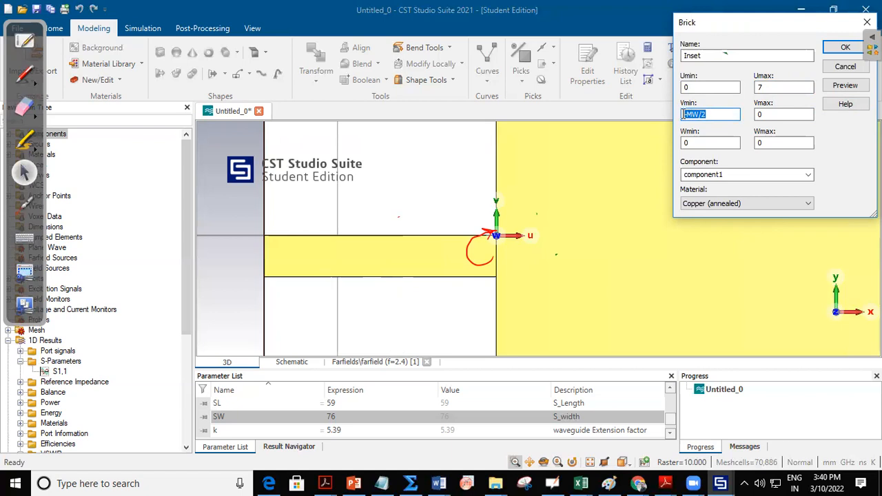
text(0)
click(773, 114)
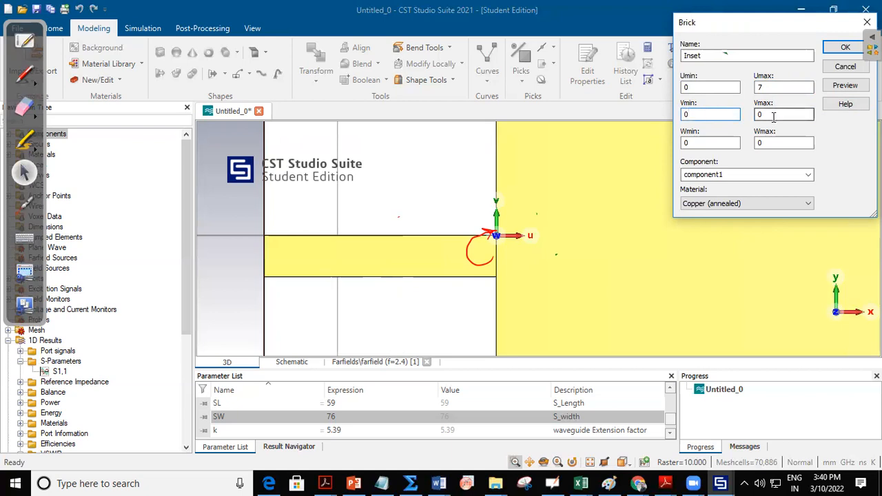
text(2.)
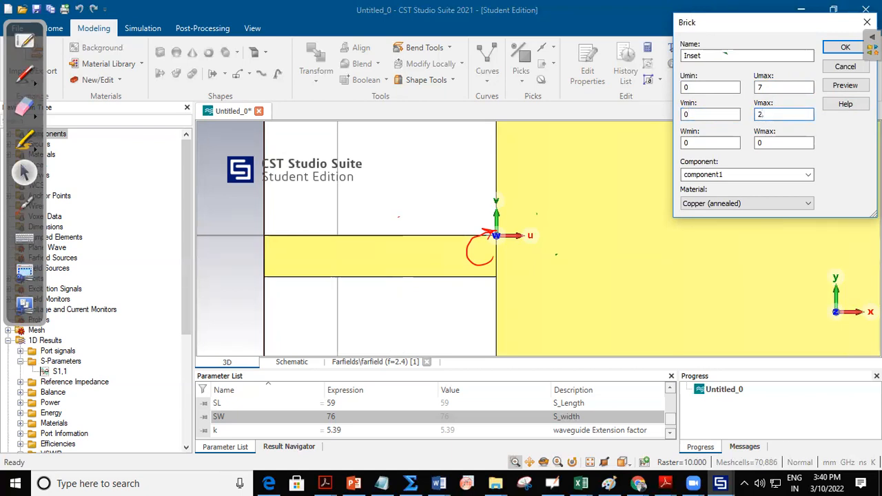
text(6)
Change the Inset brick's Vmin to -1.3.
click(696, 115)
key(BackSpace)
text(-1.3)
key(Tab)
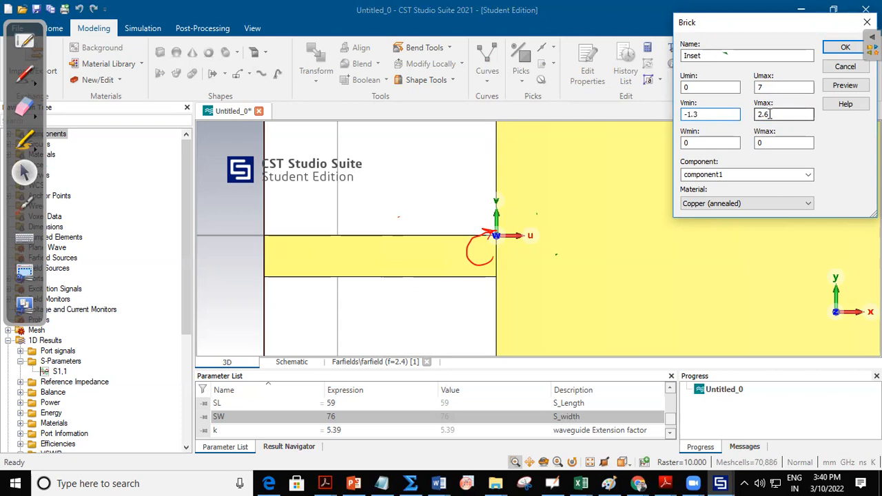
Set the Inset brick's Vmax to +1.3 and its Wmax to Mt.
text(+1.3)
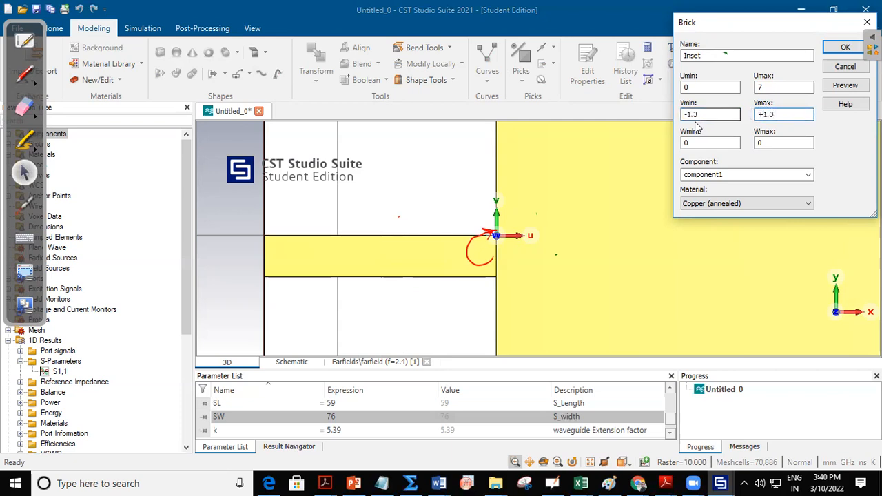
double_click(758, 143)
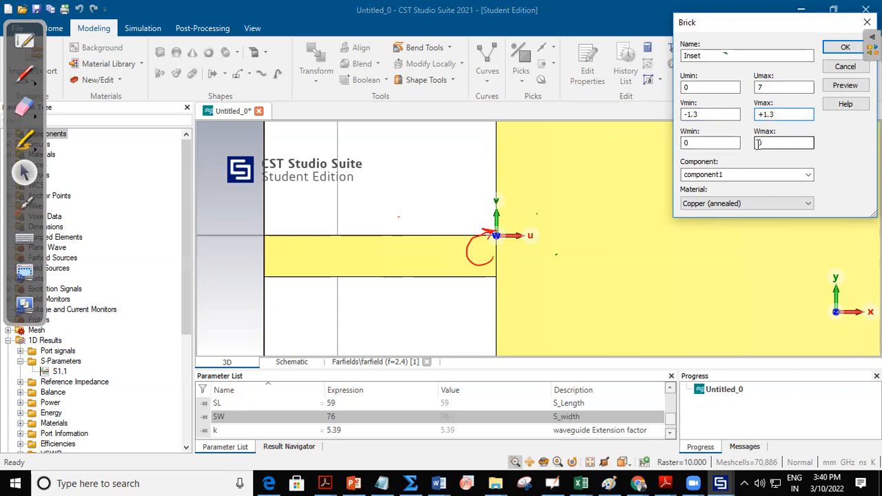
text(Mt)
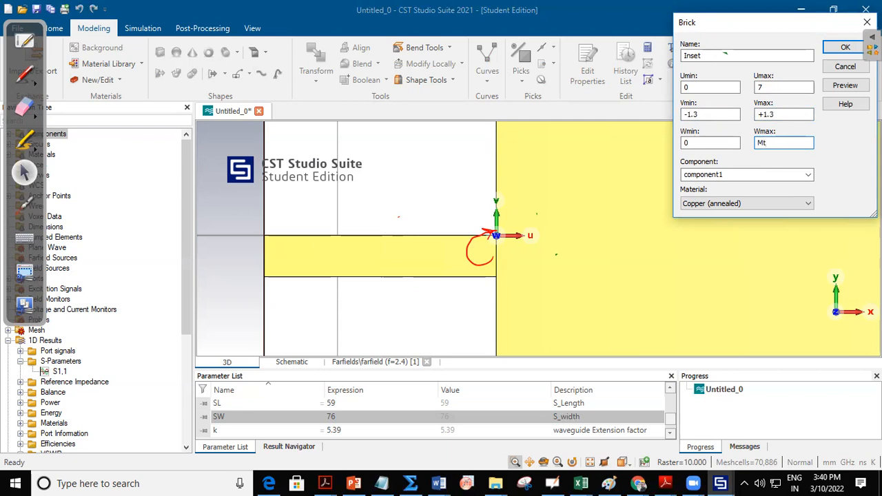
text(-)
key(shift+Left)
key(shift+Left)
text(-M)
double_click(772, 142)
text(Mt)
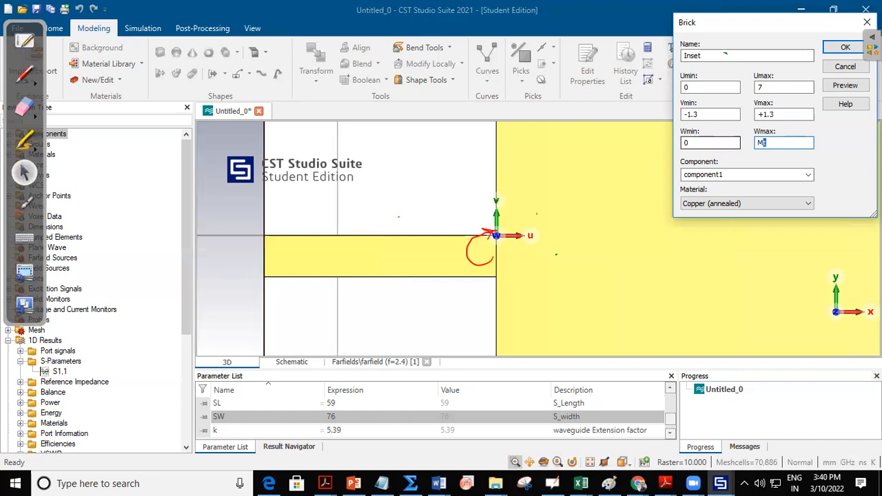
Change the Inset brick's material to Vacuum and preview its position on the patch.
click(717, 204)
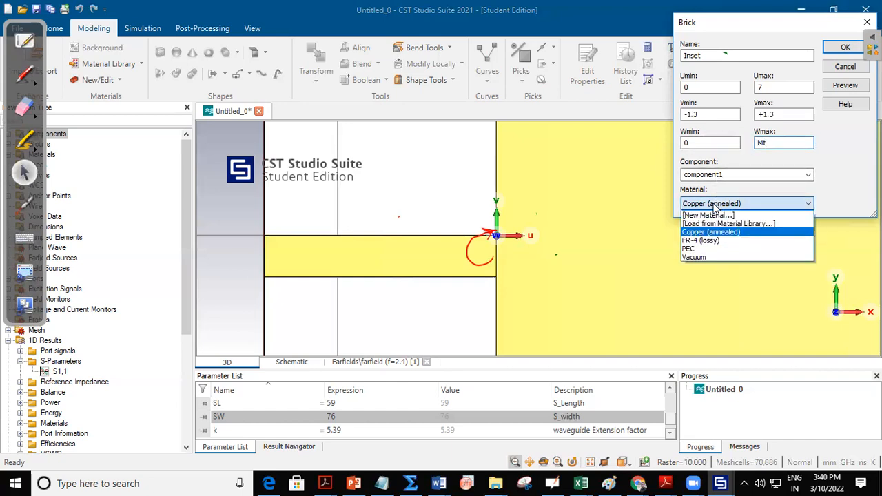
click(700, 257)
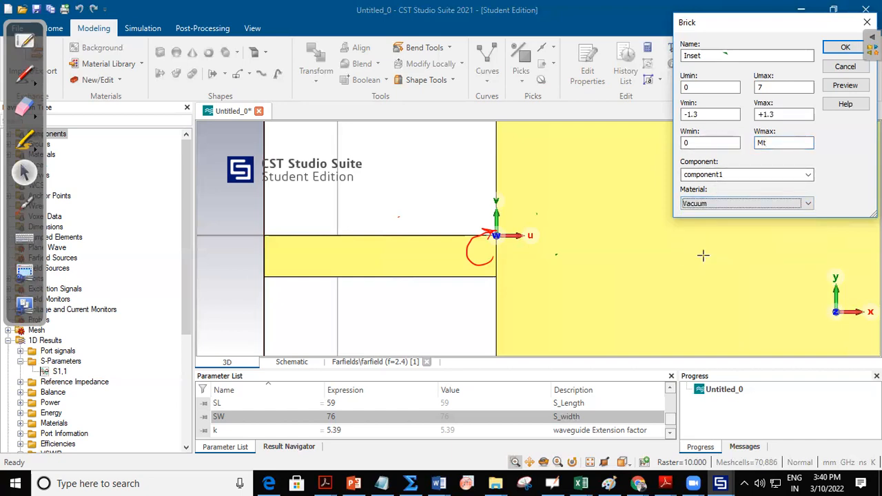
click(844, 86)
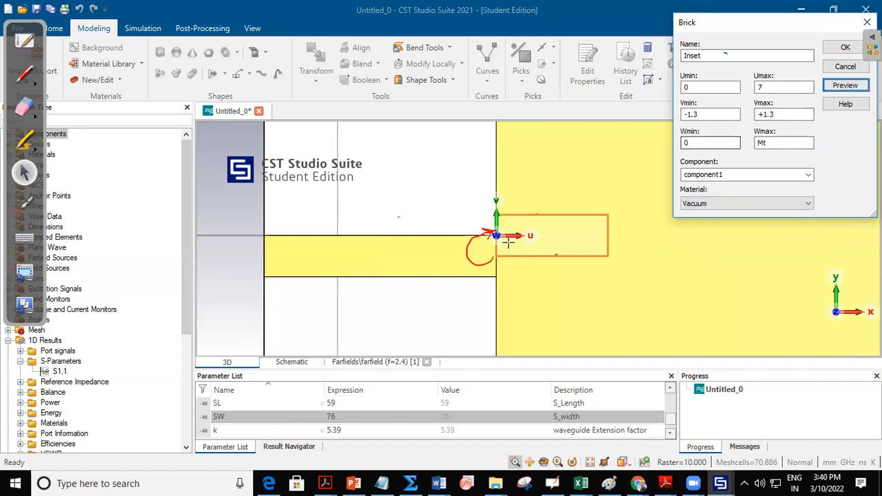
Set the Inset brick's Vmin to 0 and Vmax to 2.6, and preview the shape.
click(705, 116)
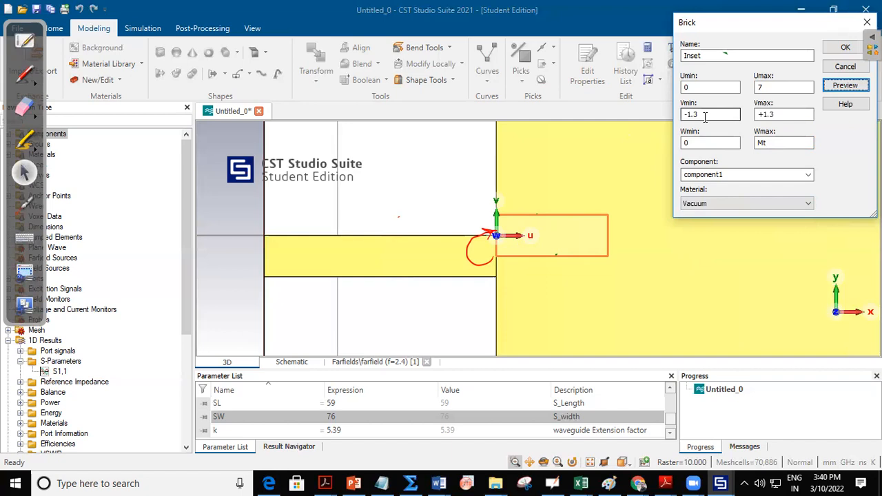
drag(717, 115, 672, 112)
text(0)
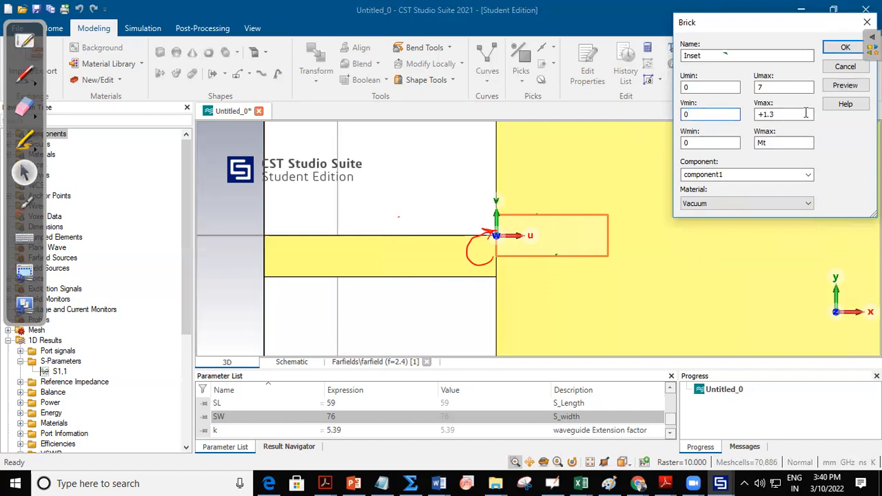
double_click(778, 115)
text(2.)
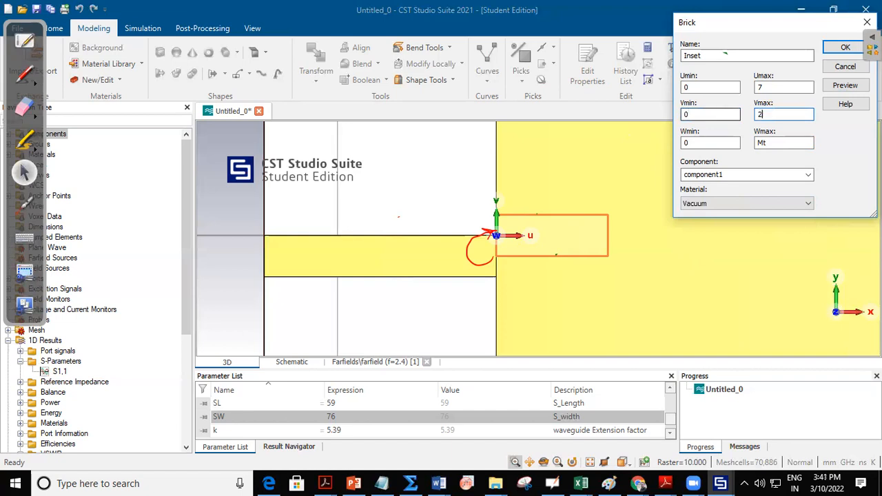
text(6)
click(846, 86)
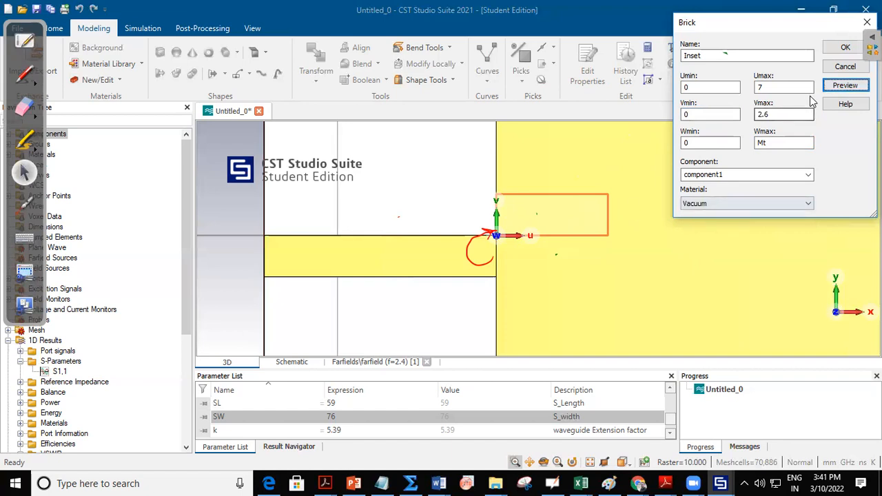
Create the Inset brick, deleting current and parametric results, and cut the highlighted shape away from the patch.
click(846, 48)
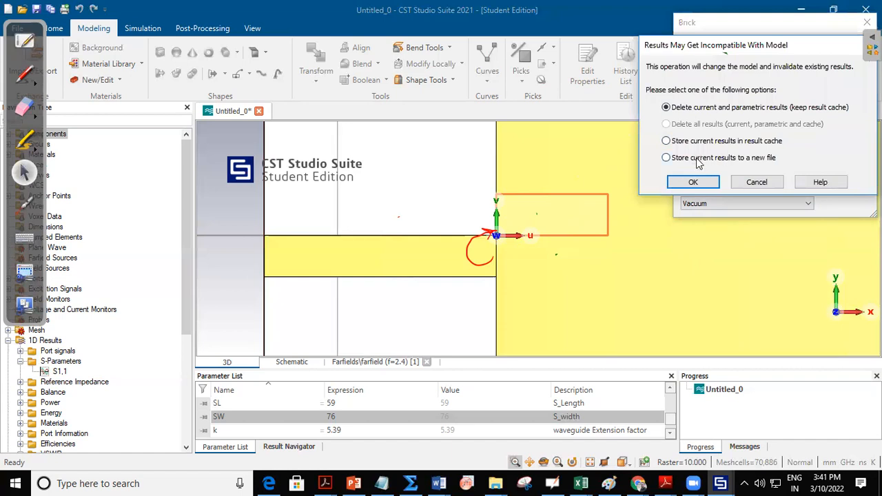
click(694, 182)
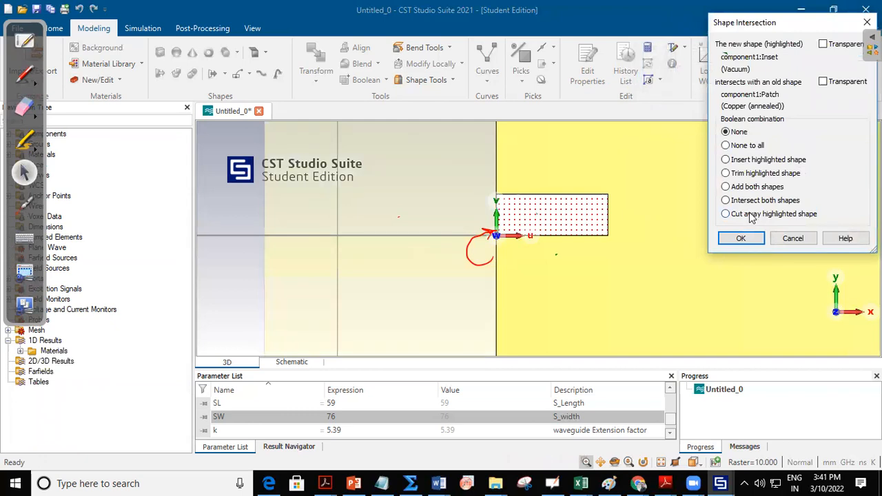
click(752, 215)
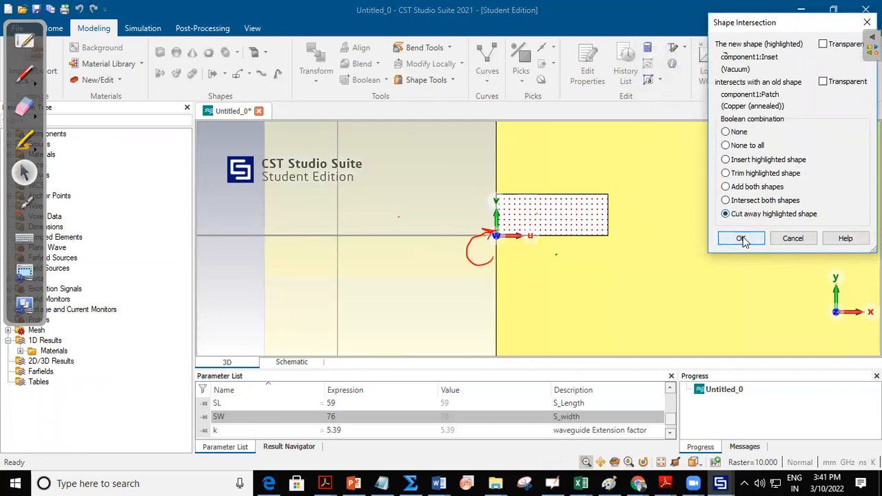
click(741, 239)
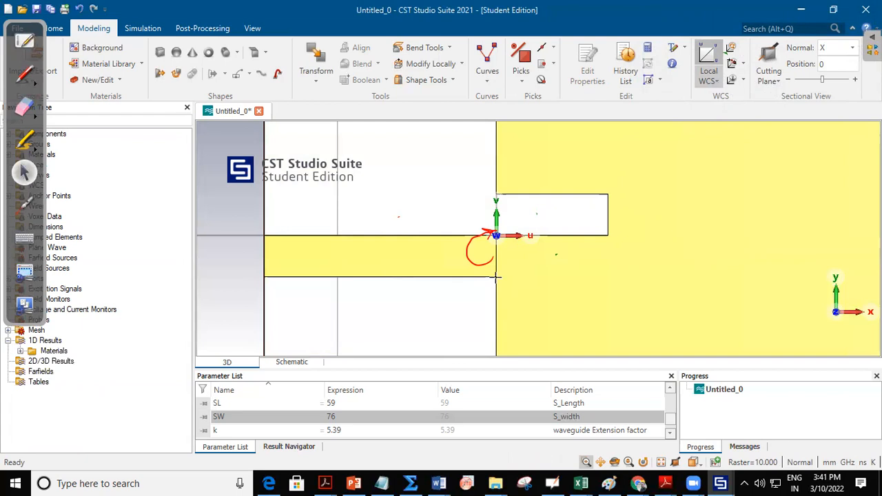
Move the local coordinate system by a DV offset of -MW to the feed line's lower corner at the patch edge.
click(732, 64)
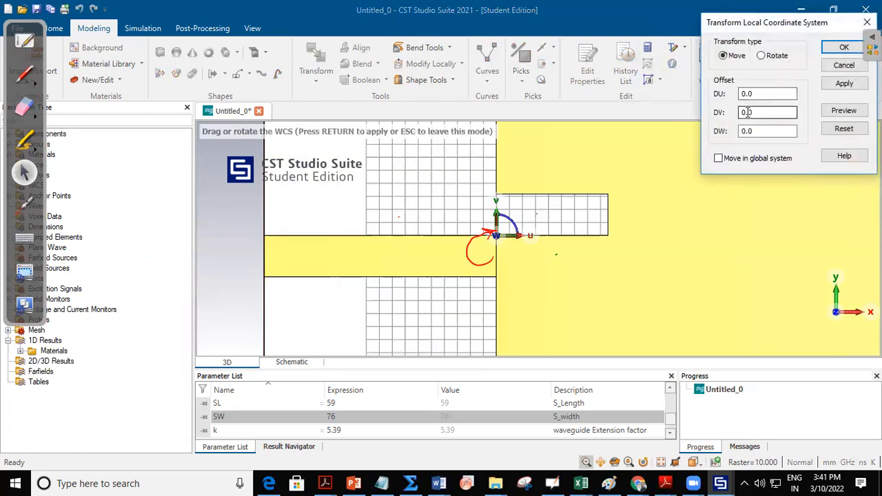
drag(752, 113, 730, 114)
text(-MW)
click(844, 112)
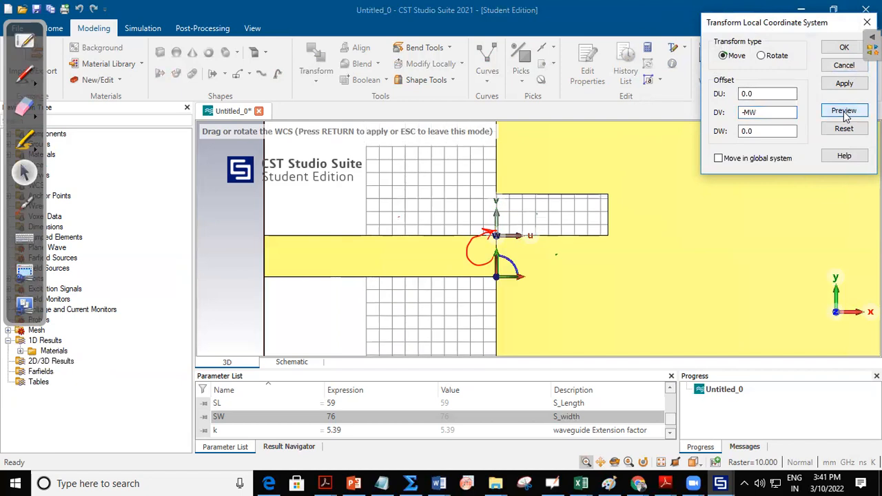
click(845, 50)
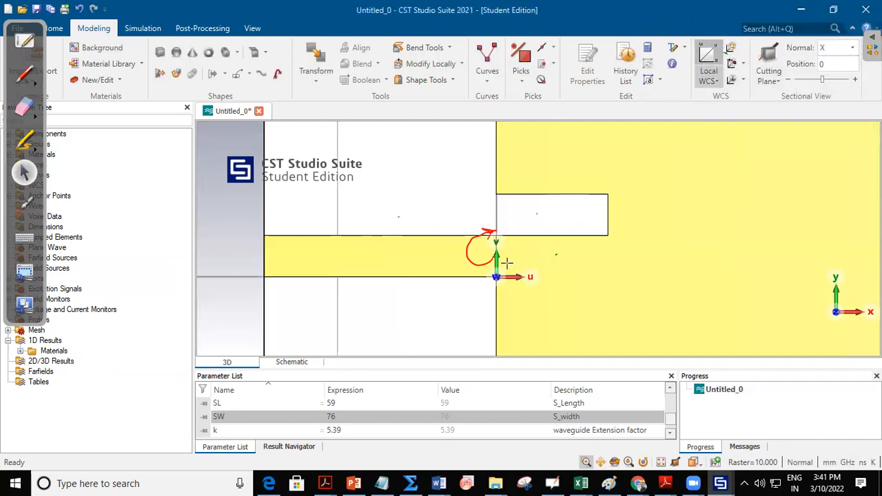
Start a new brick named inset2 with Umin 0 and Umax 7.
click(160, 55)
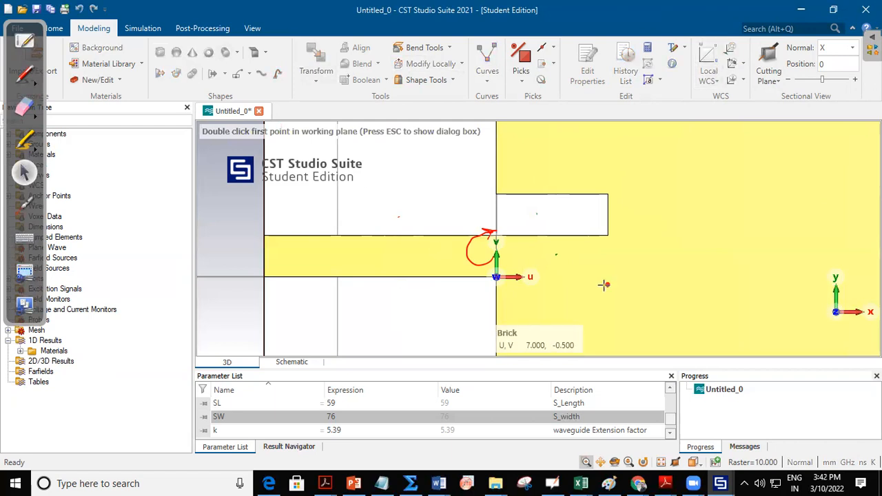
key(Escape)
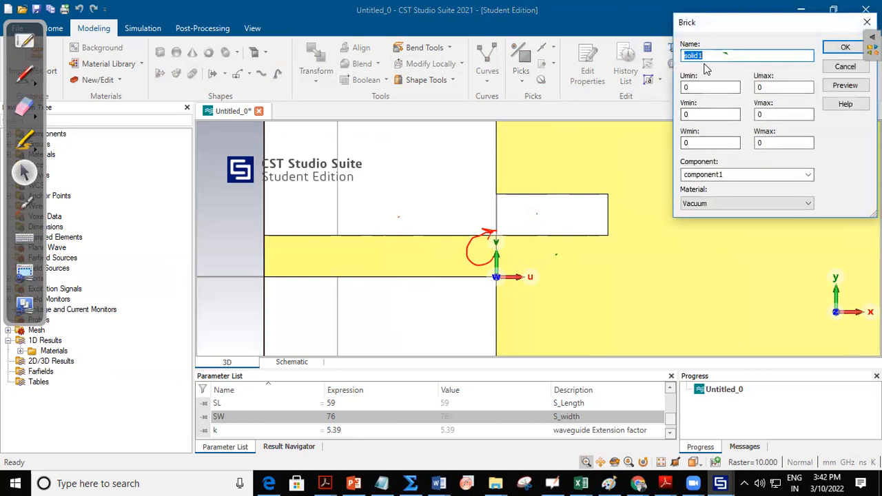
text(inset2)
click(702, 87)
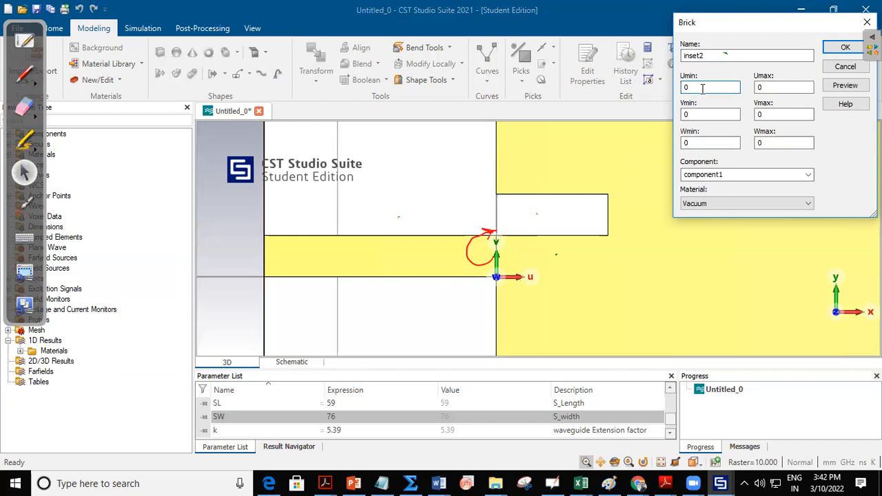
click(764, 87)
drag(767, 88, 740, 89)
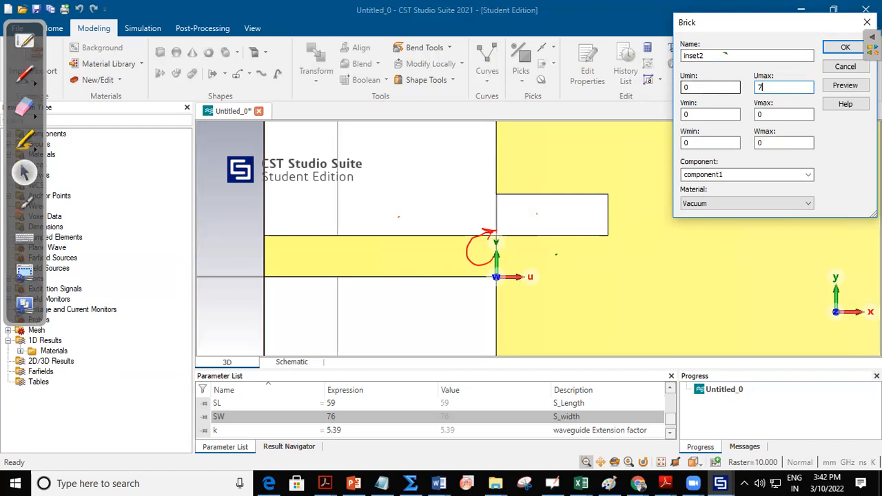
Set the inset2 brick's Vmax to 2.6 and Wmax to Mt, and preview the shape.
click(698, 114)
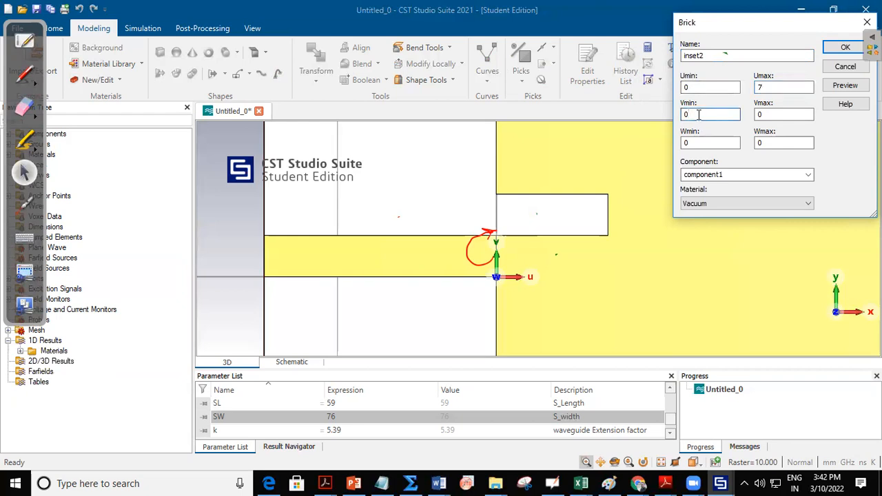
key(Tab)
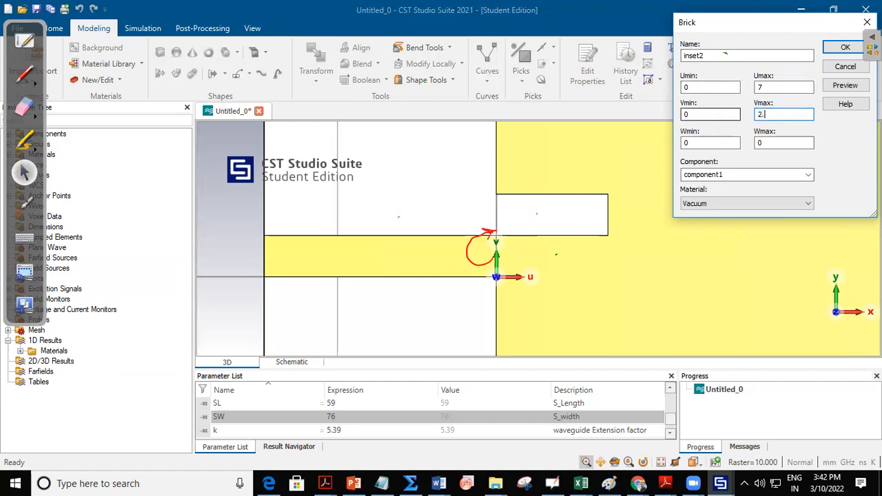
key(Tab)
key(Tab)
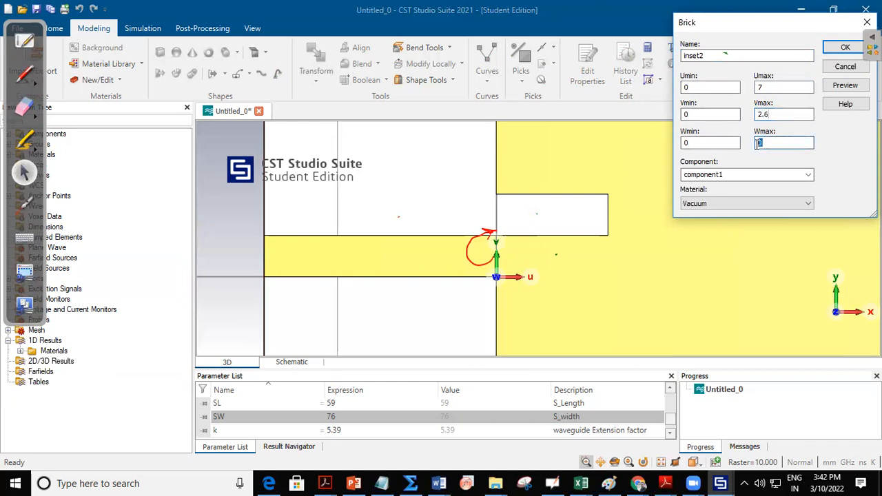
text(Mt)
click(845, 86)
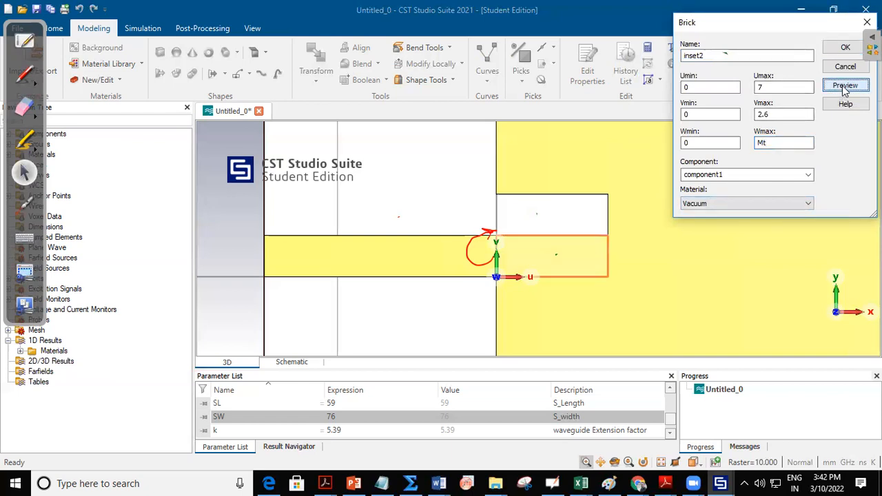
Change the inset2 brick's Vmax to -2.6 and create it, cutting the highlighted shape away from the patch.
click(758, 116)
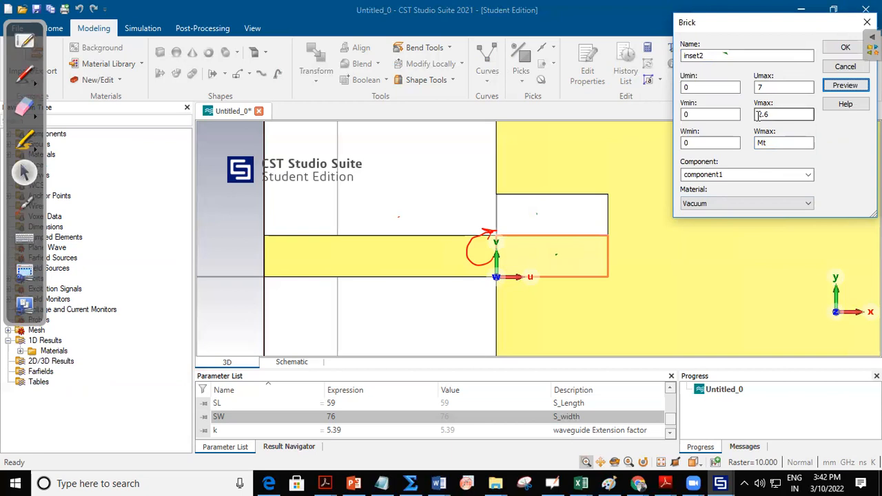
text(-)
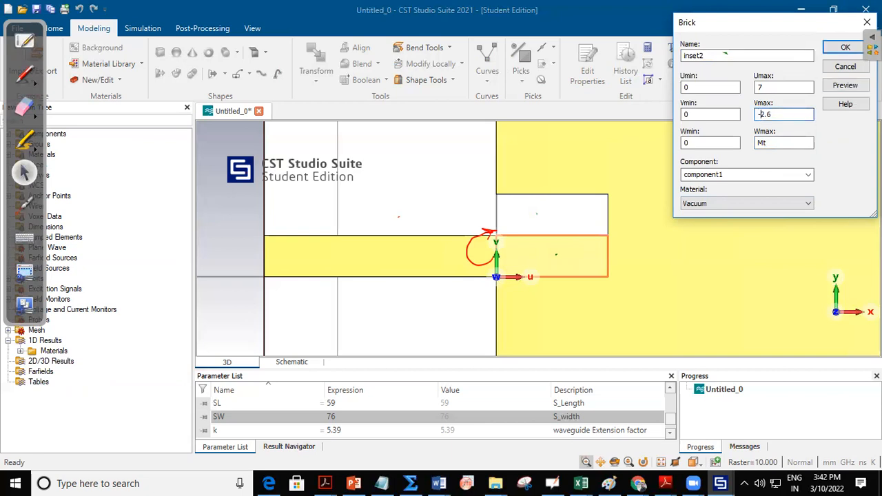
click(842, 88)
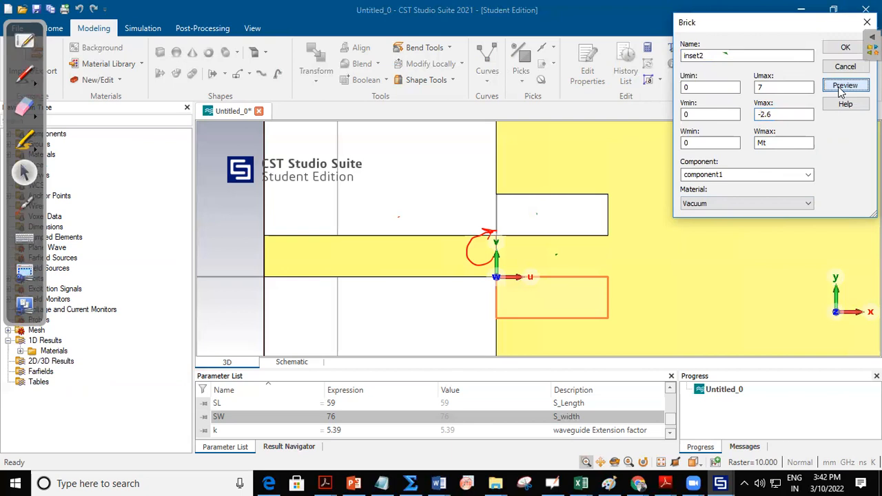
click(845, 47)
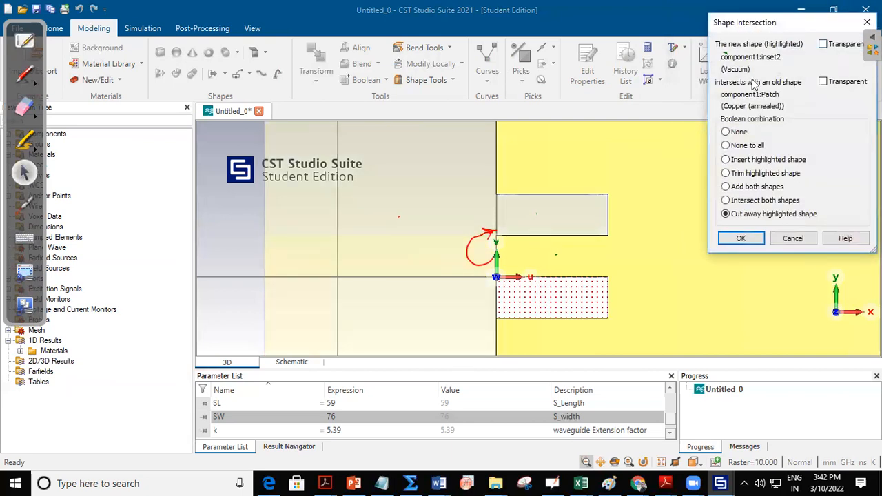
click(741, 240)
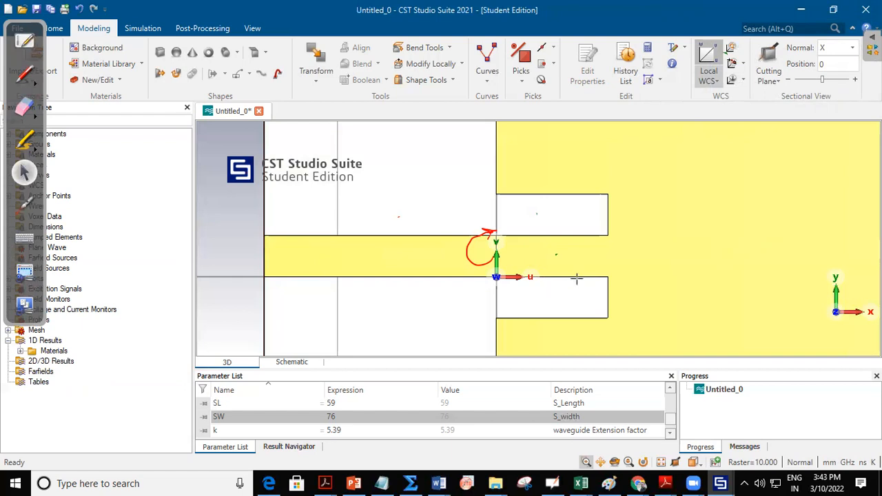
Start the time domain solver for the inset-fed patch using the existing solver settings.
click(662, 463)
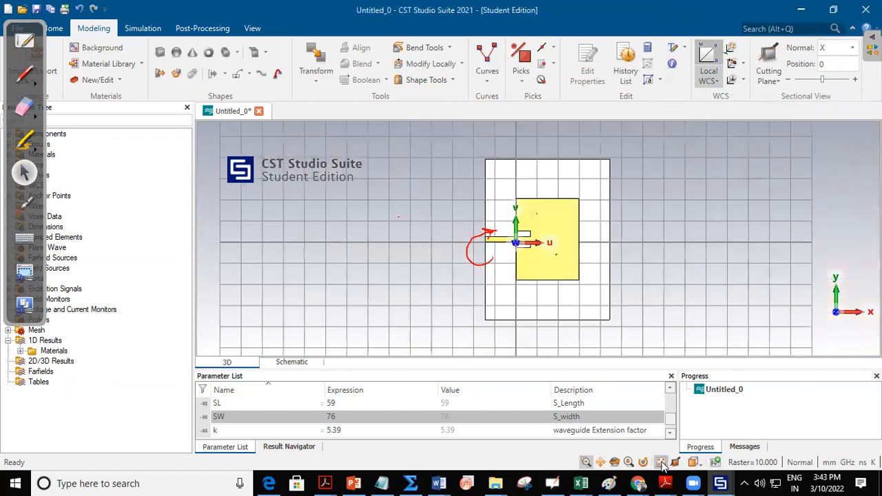
drag(503, 230, 567, 288)
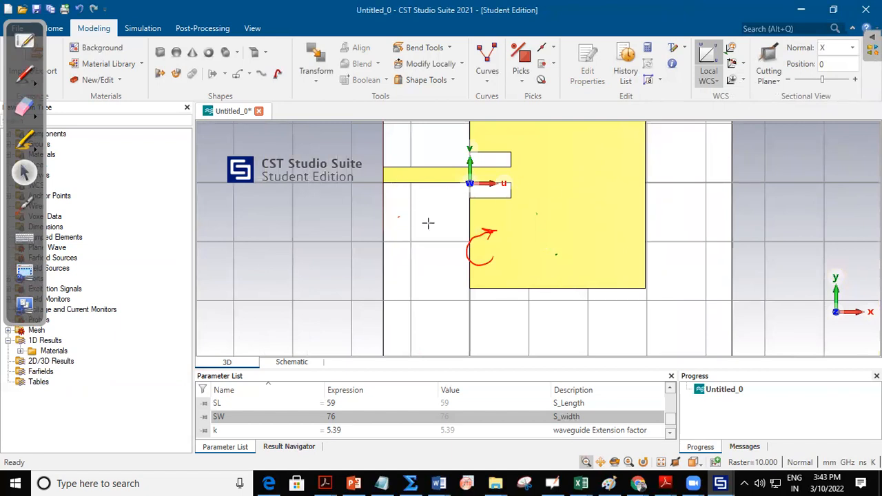
click(143, 31)
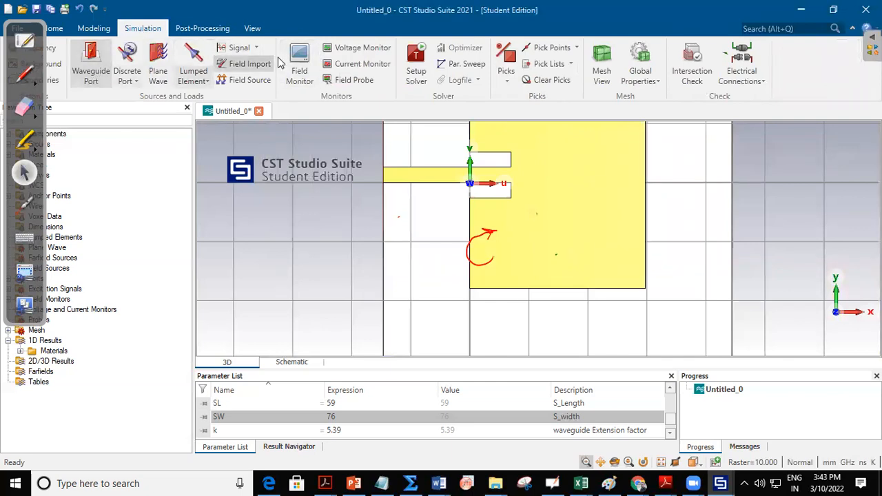
click(417, 61)
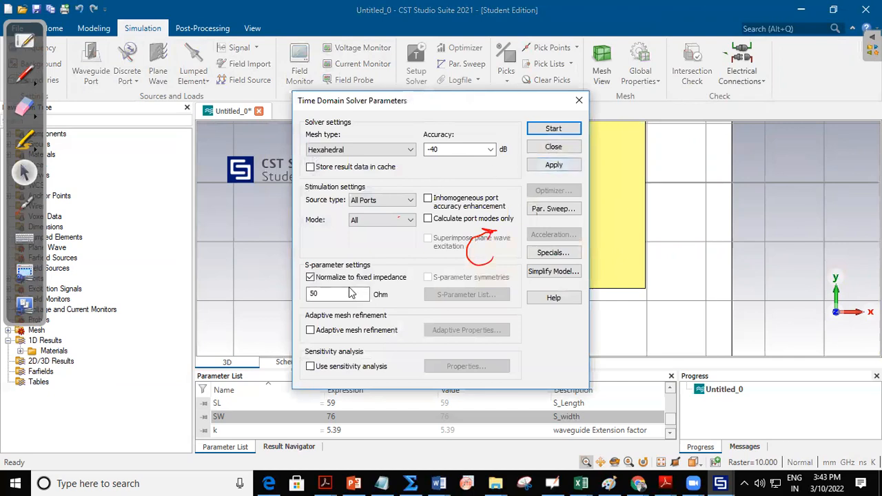
click(554, 130)
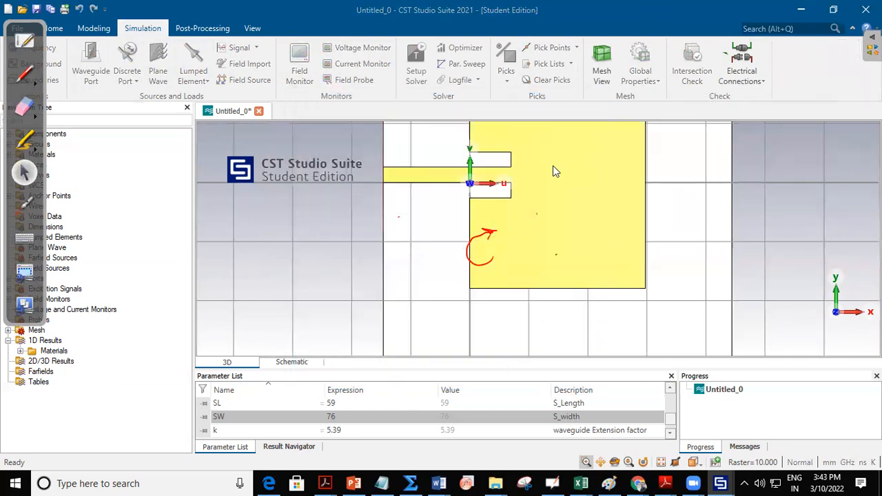